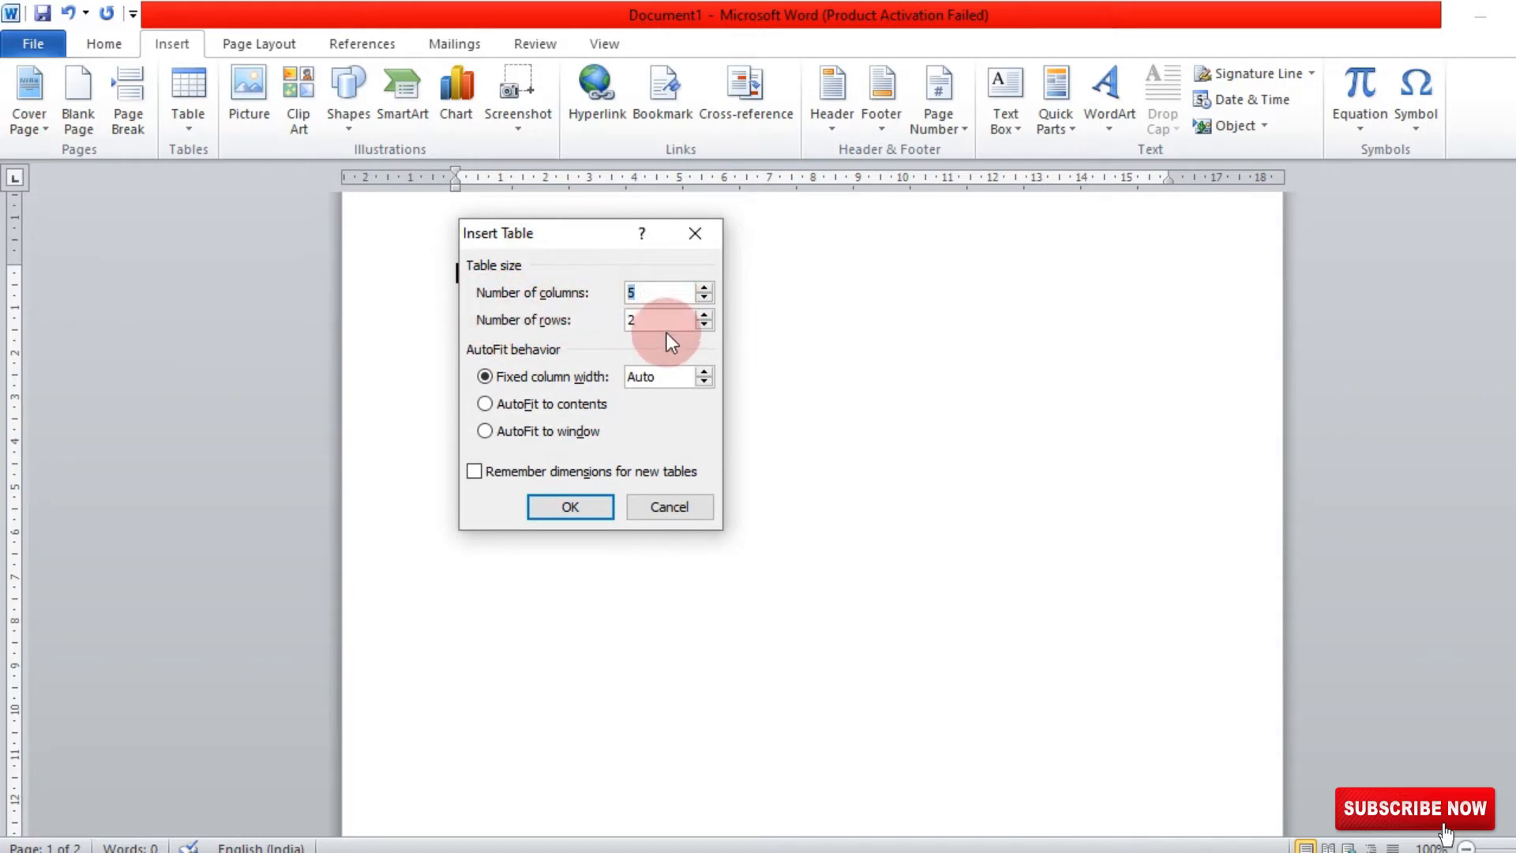
Insert a table with 5 columns and 3 rows, using a fixed column width set to Auto
key("BackSpace")
type("5")
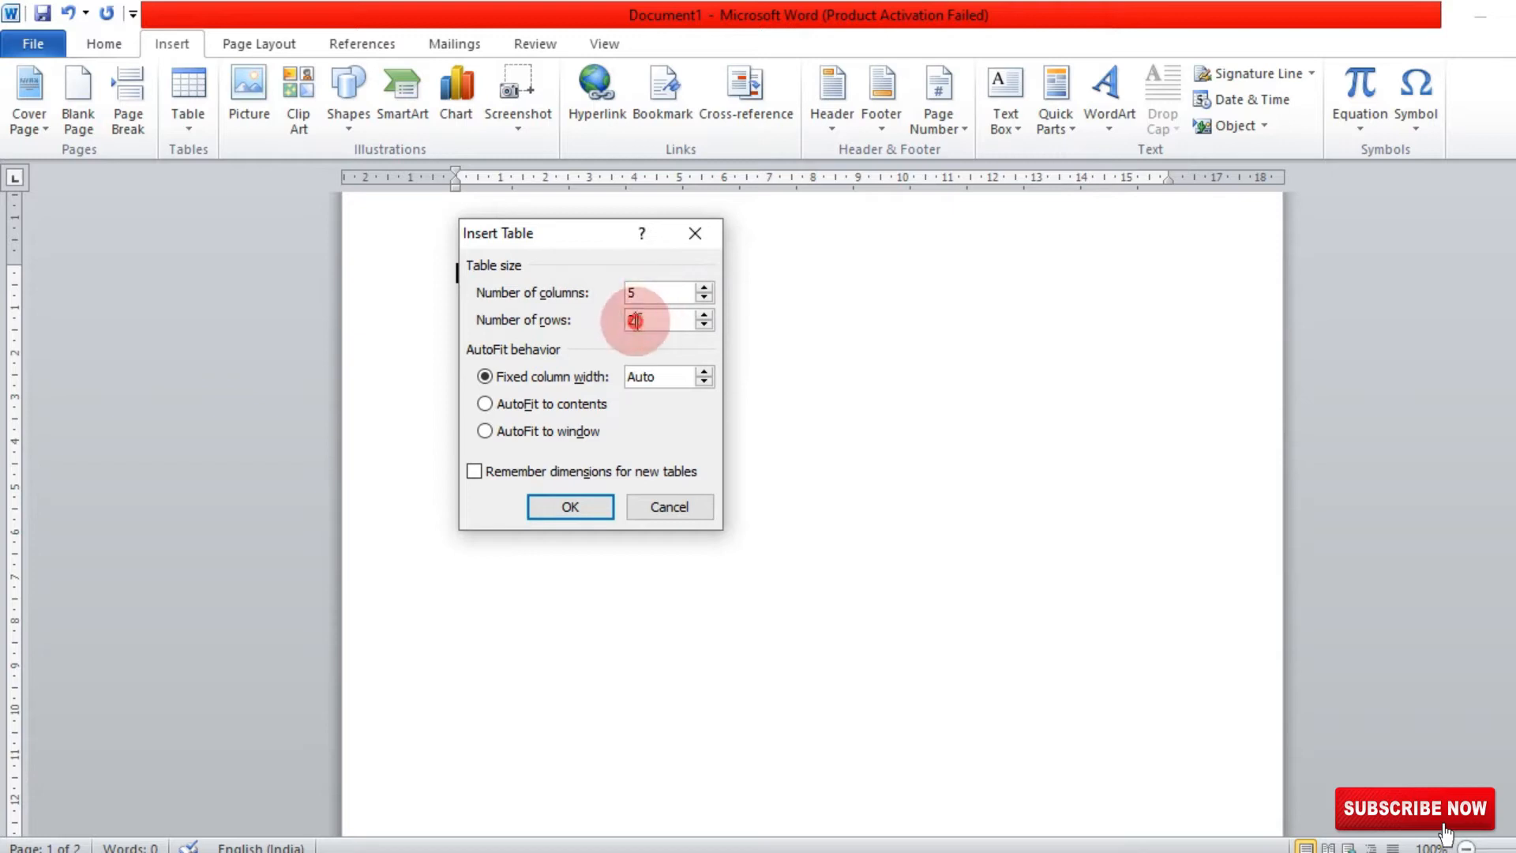
key("BackSpace")
type("3")
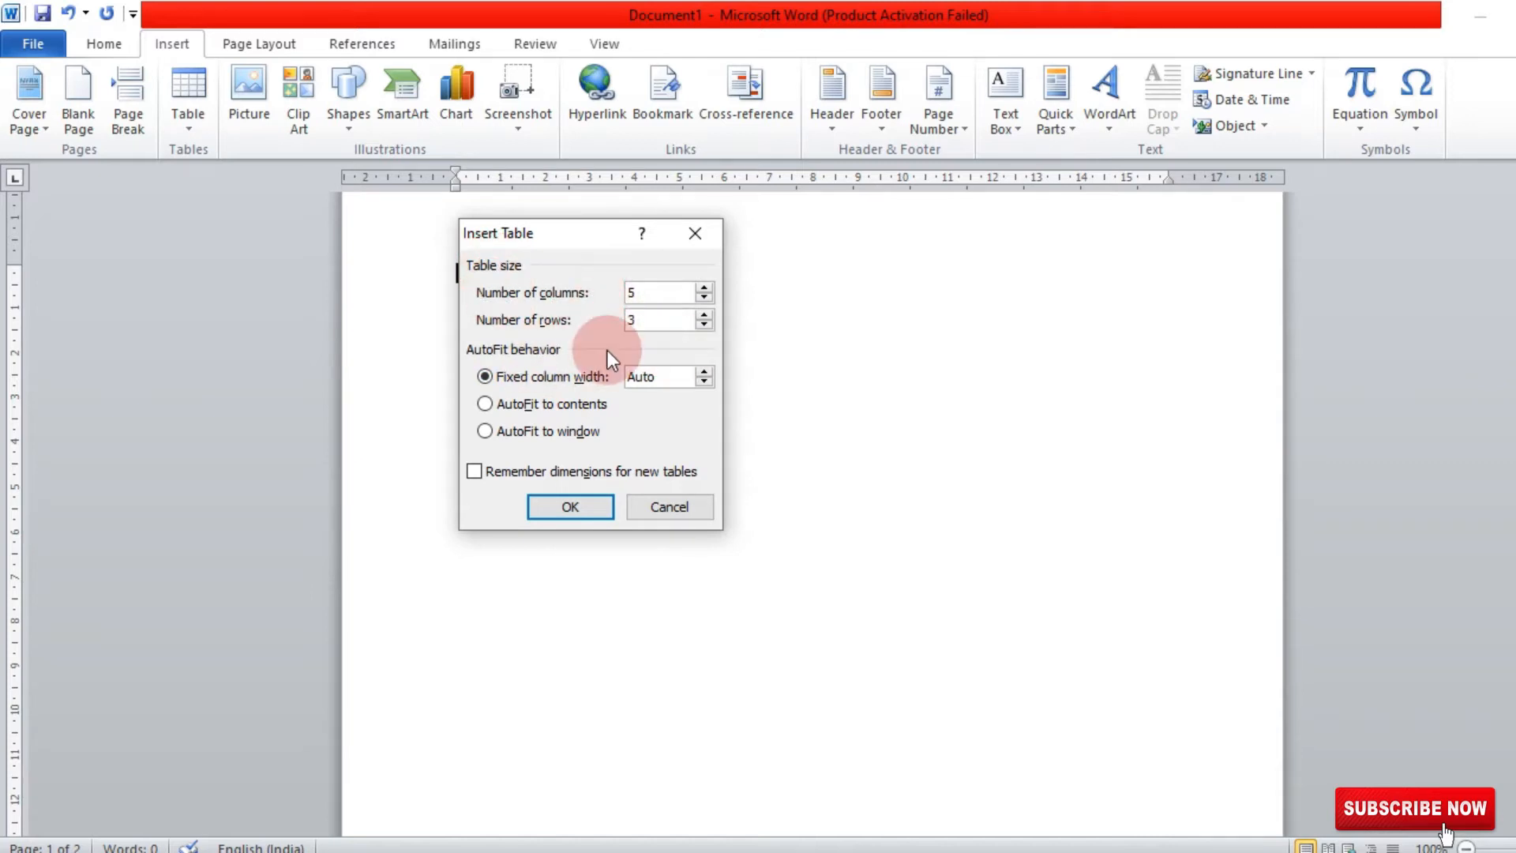
left_click(485, 405)
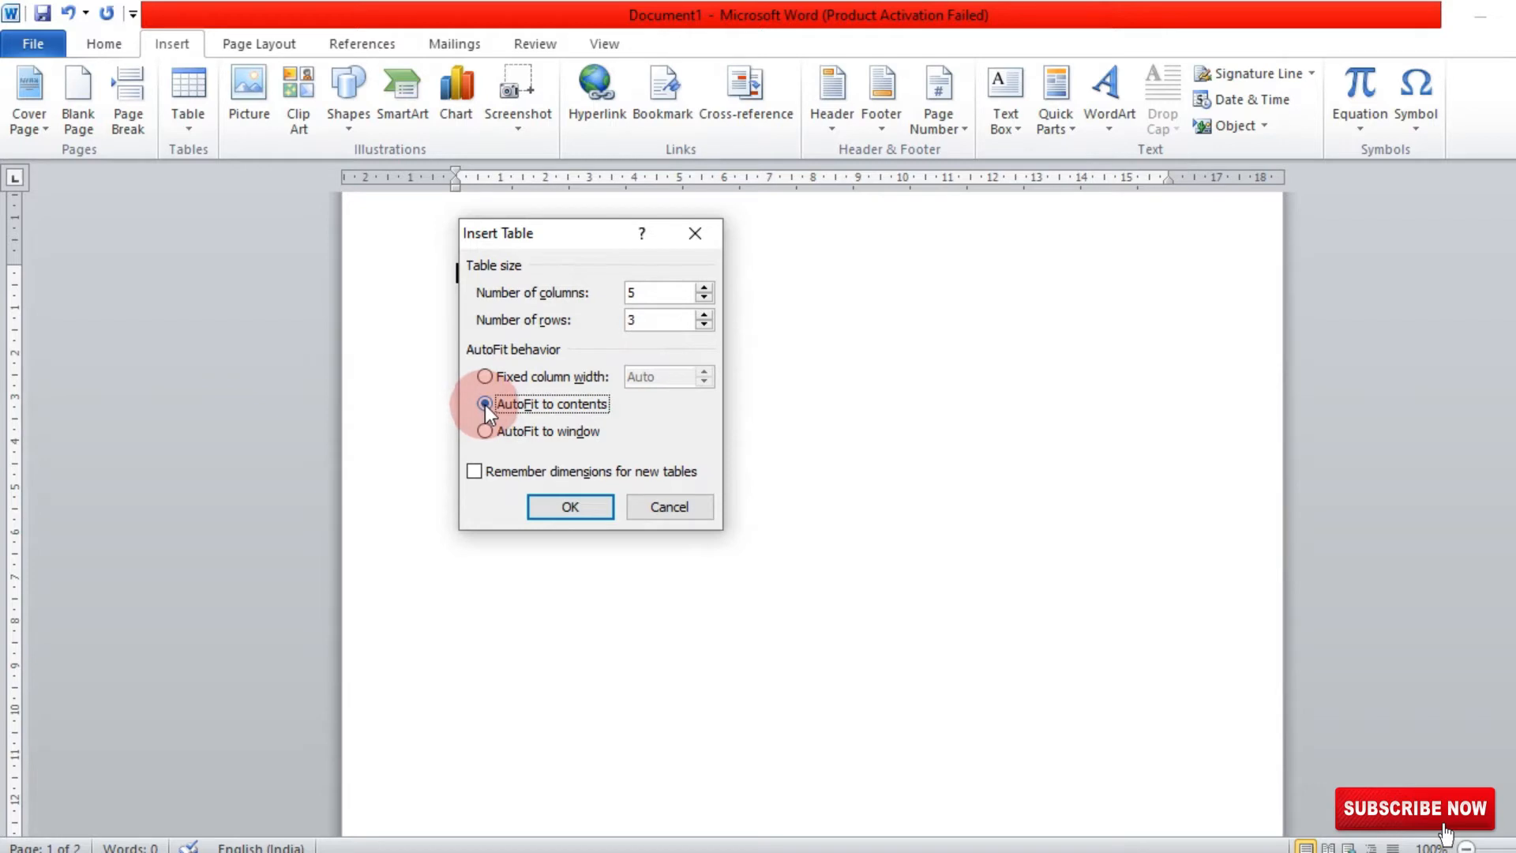
left_click(486, 378)
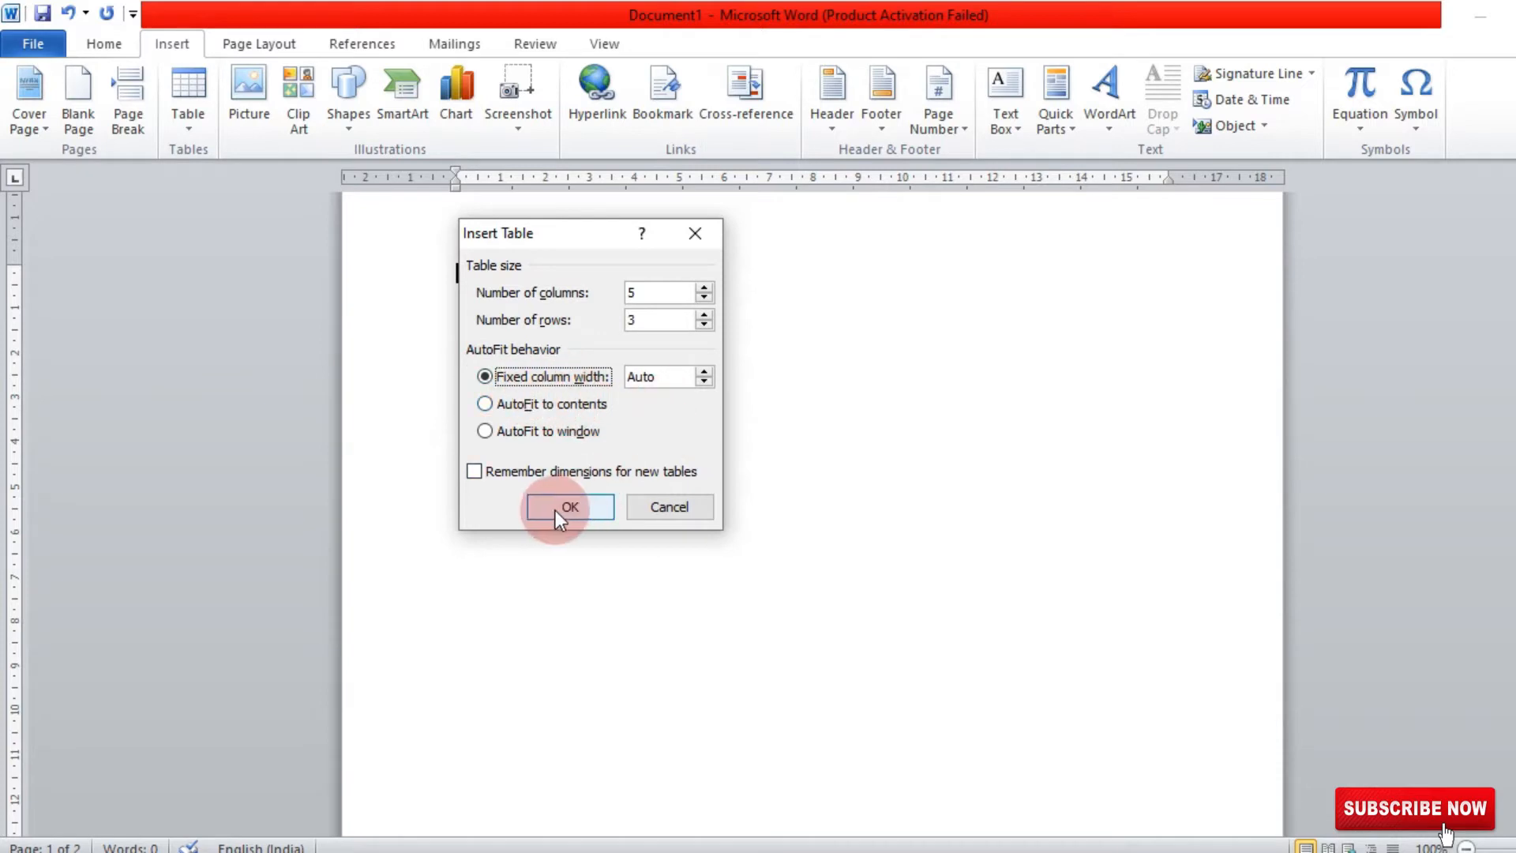
left_click(580, 509)
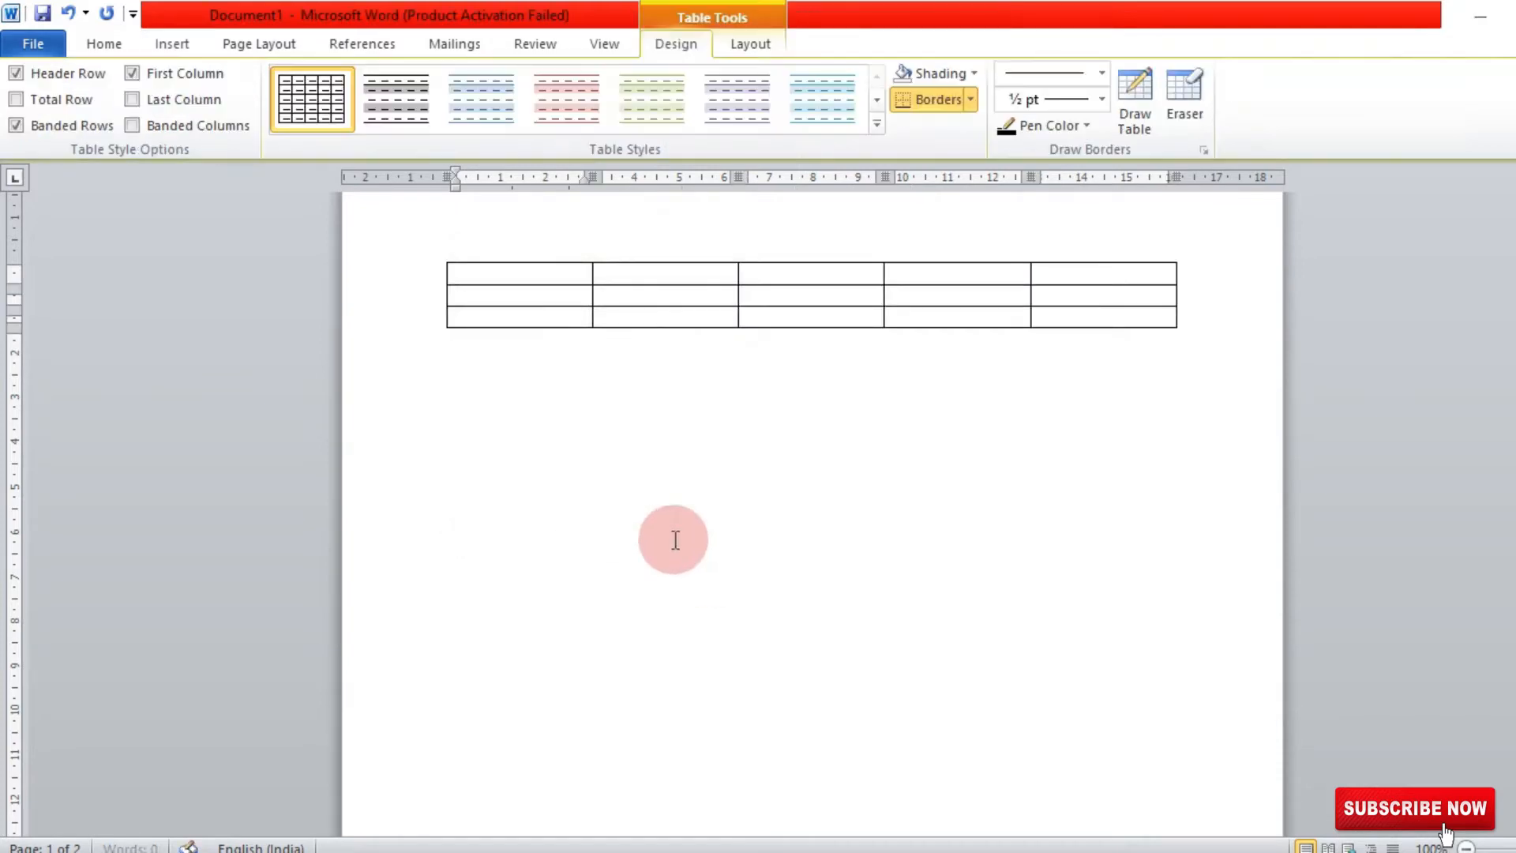
Enlarge the table by making its rows taller, and move it slightly down the page
left_click_drag(1179, 332, 1136, 407)
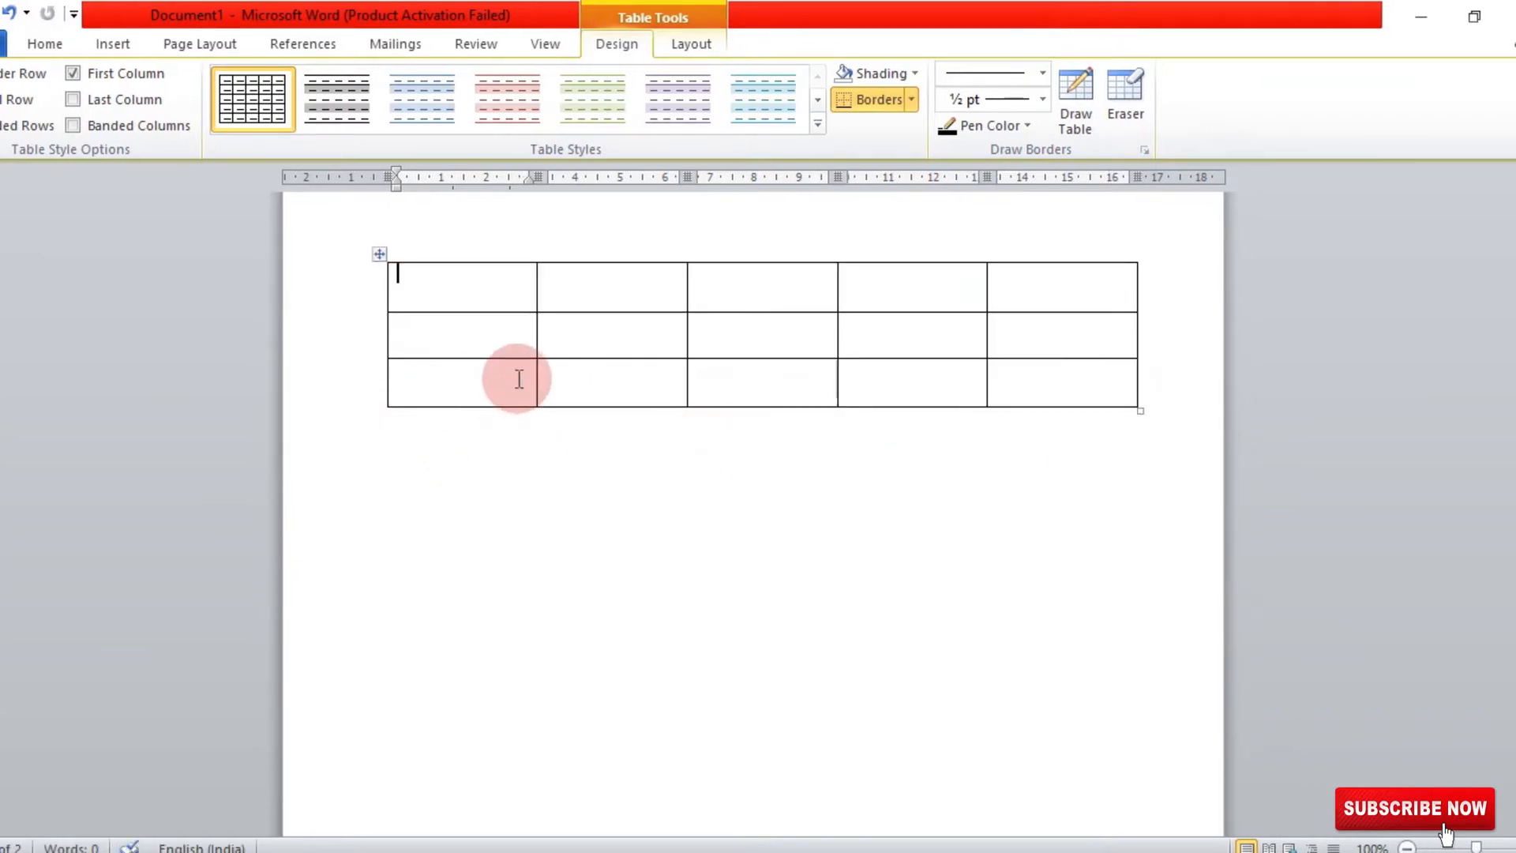
left_click_drag(379, 253, 375, 303)
left_click_drag(1146, 458, 1057, 468)
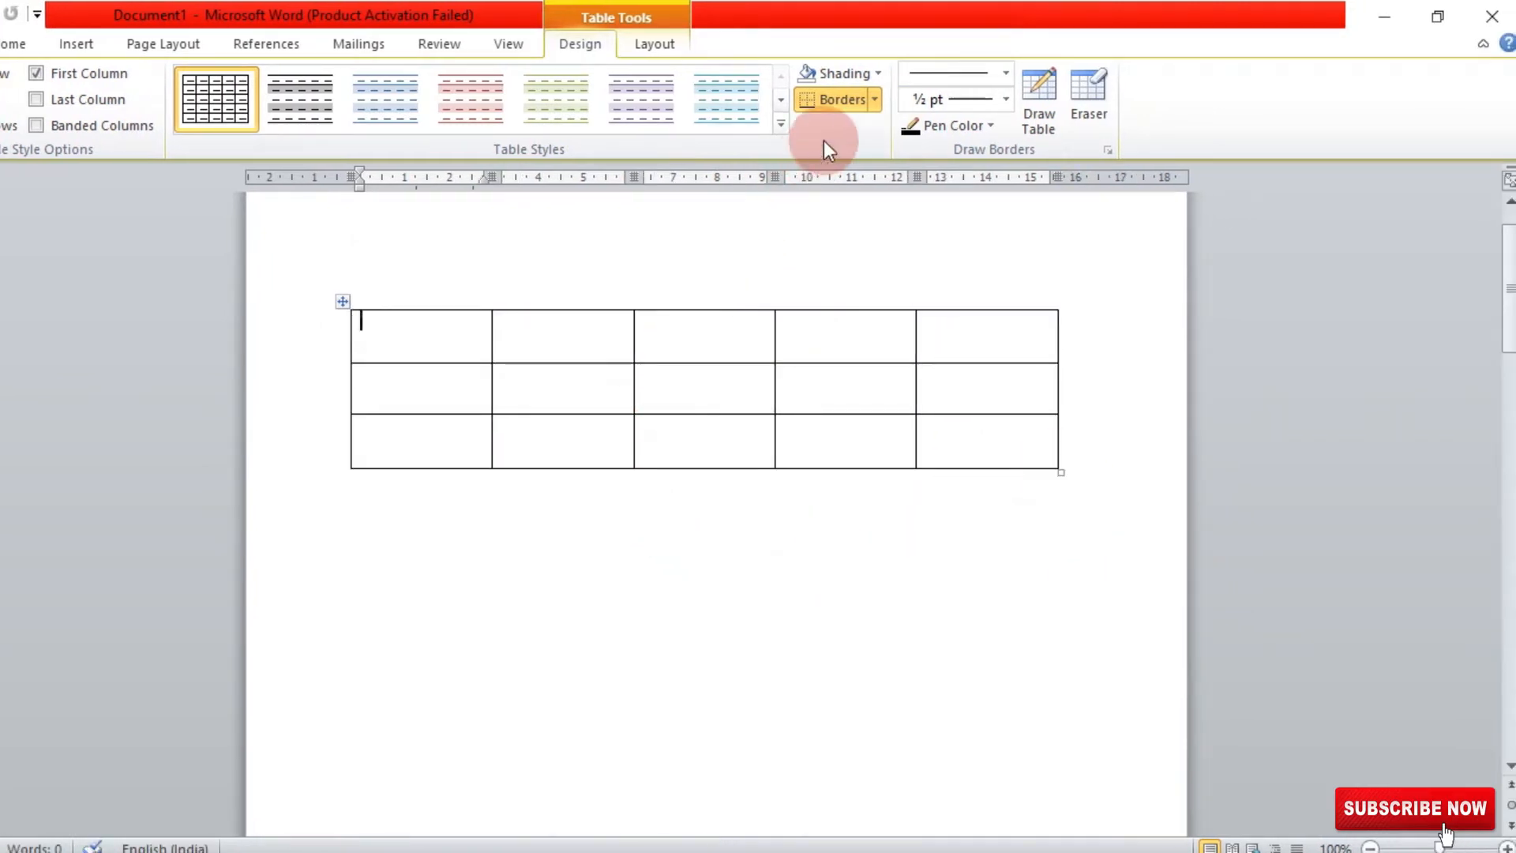
Apply red borders of 4 ½ pt width to all cell edges of the table
left_click(877, 101)
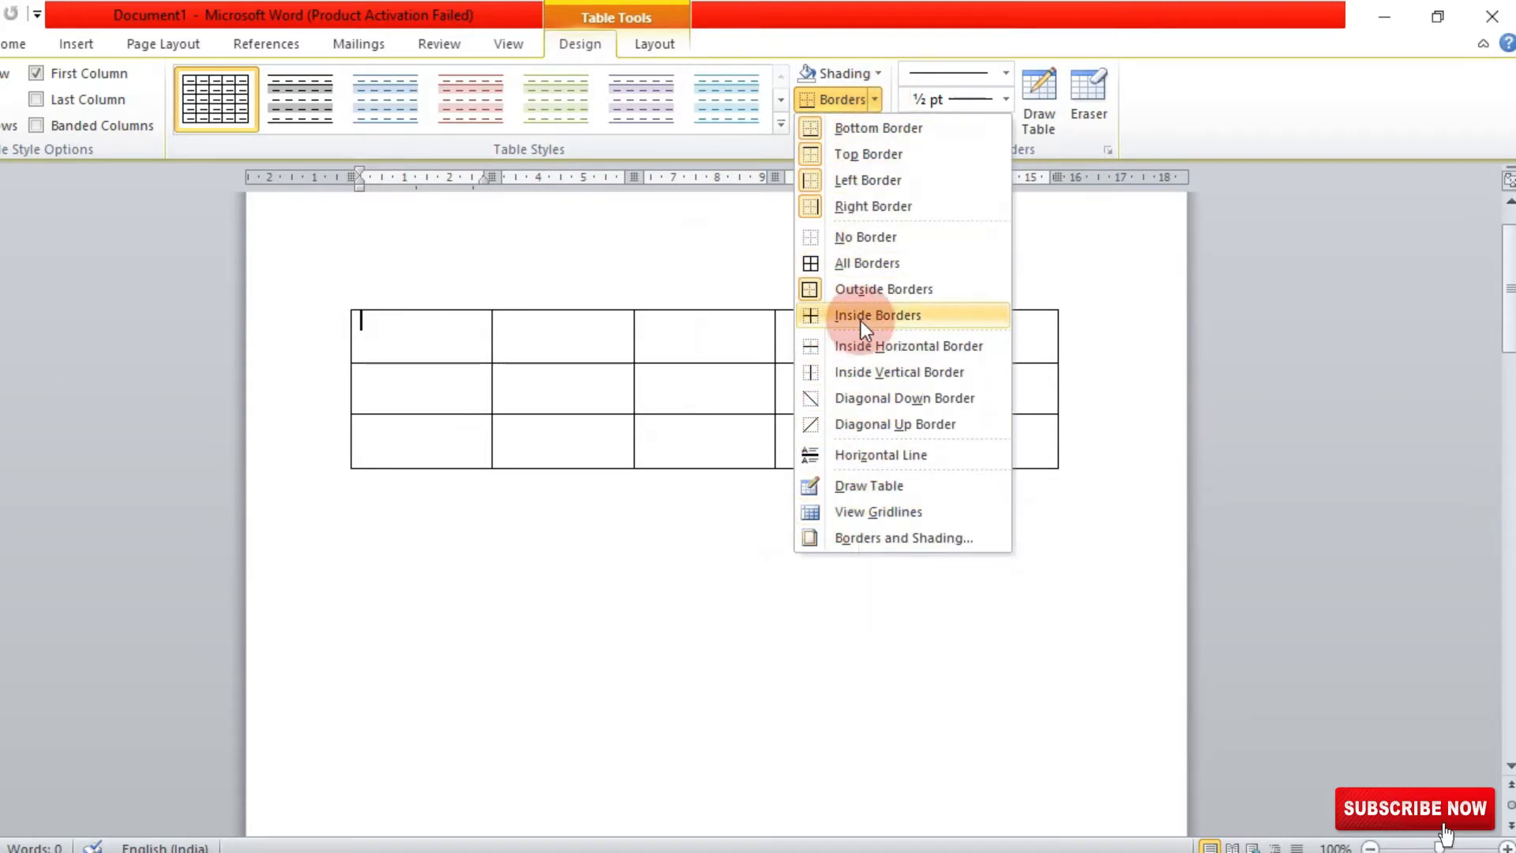
left_click(853, 265)
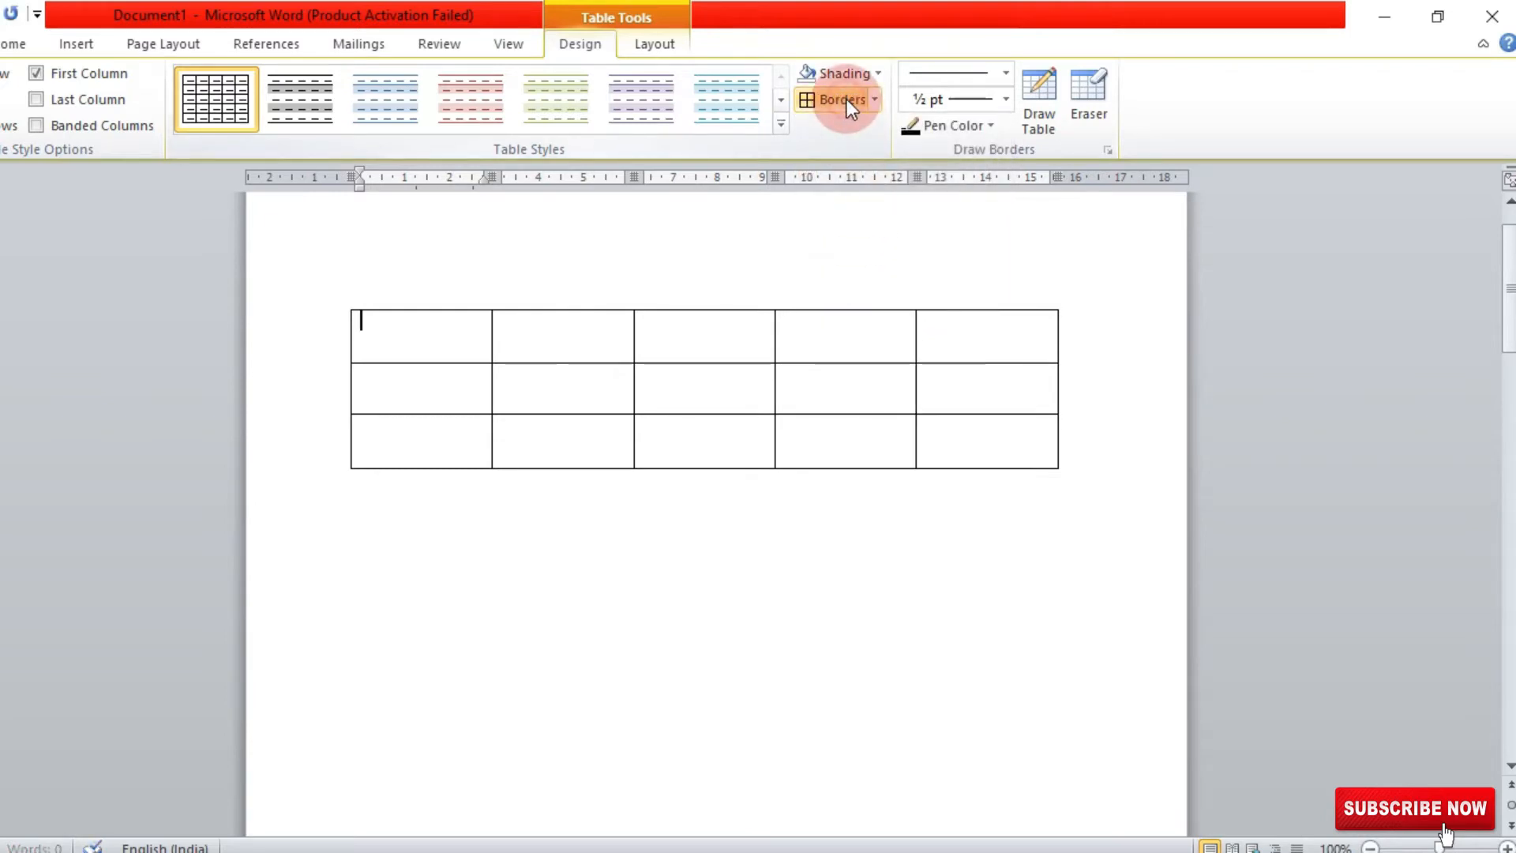
left_click(876, 100)
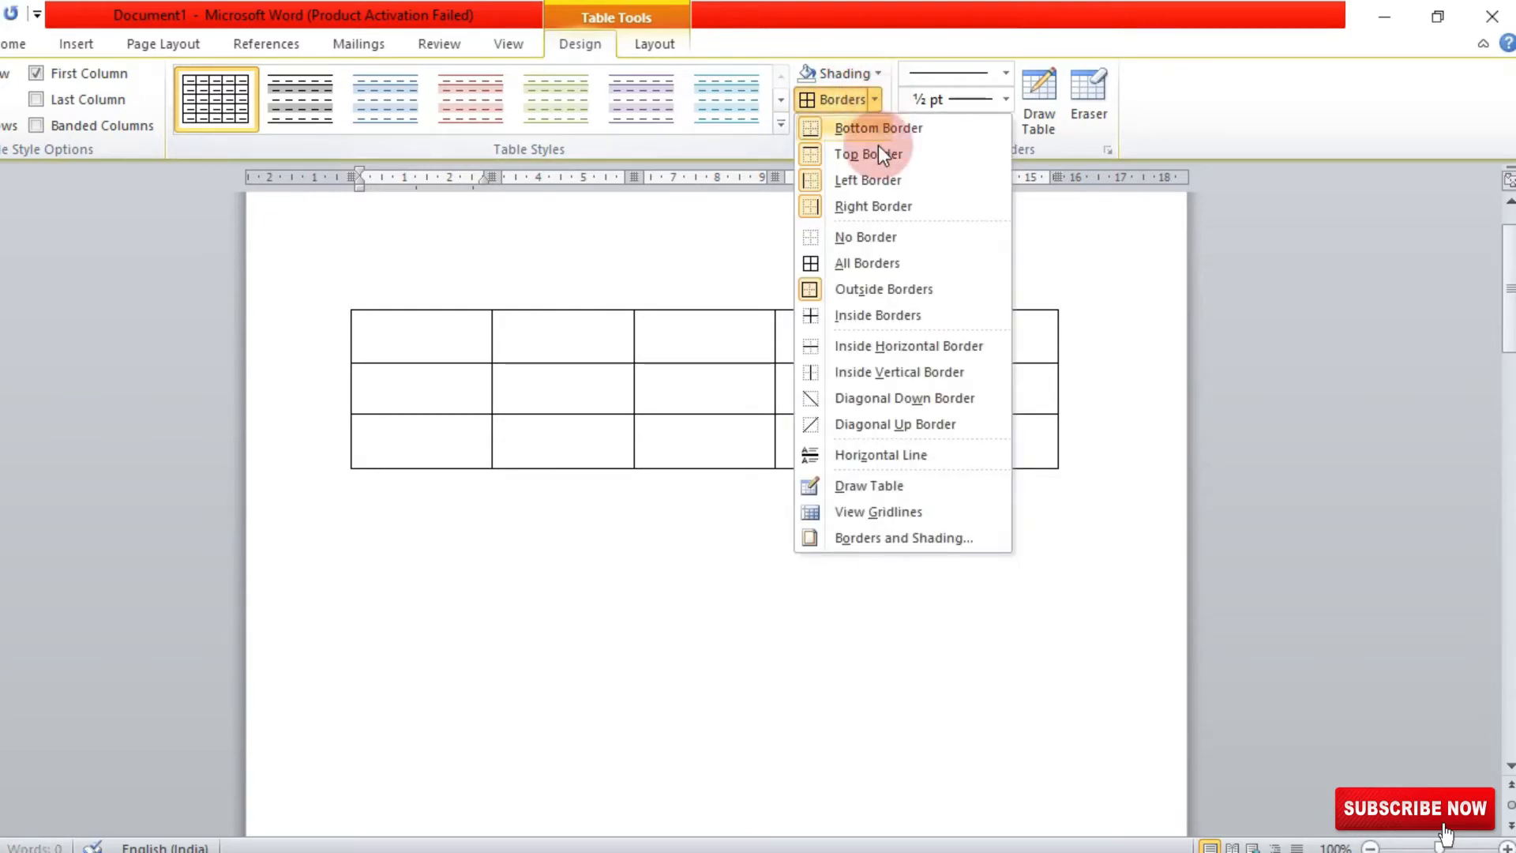
left_click(869, 533)
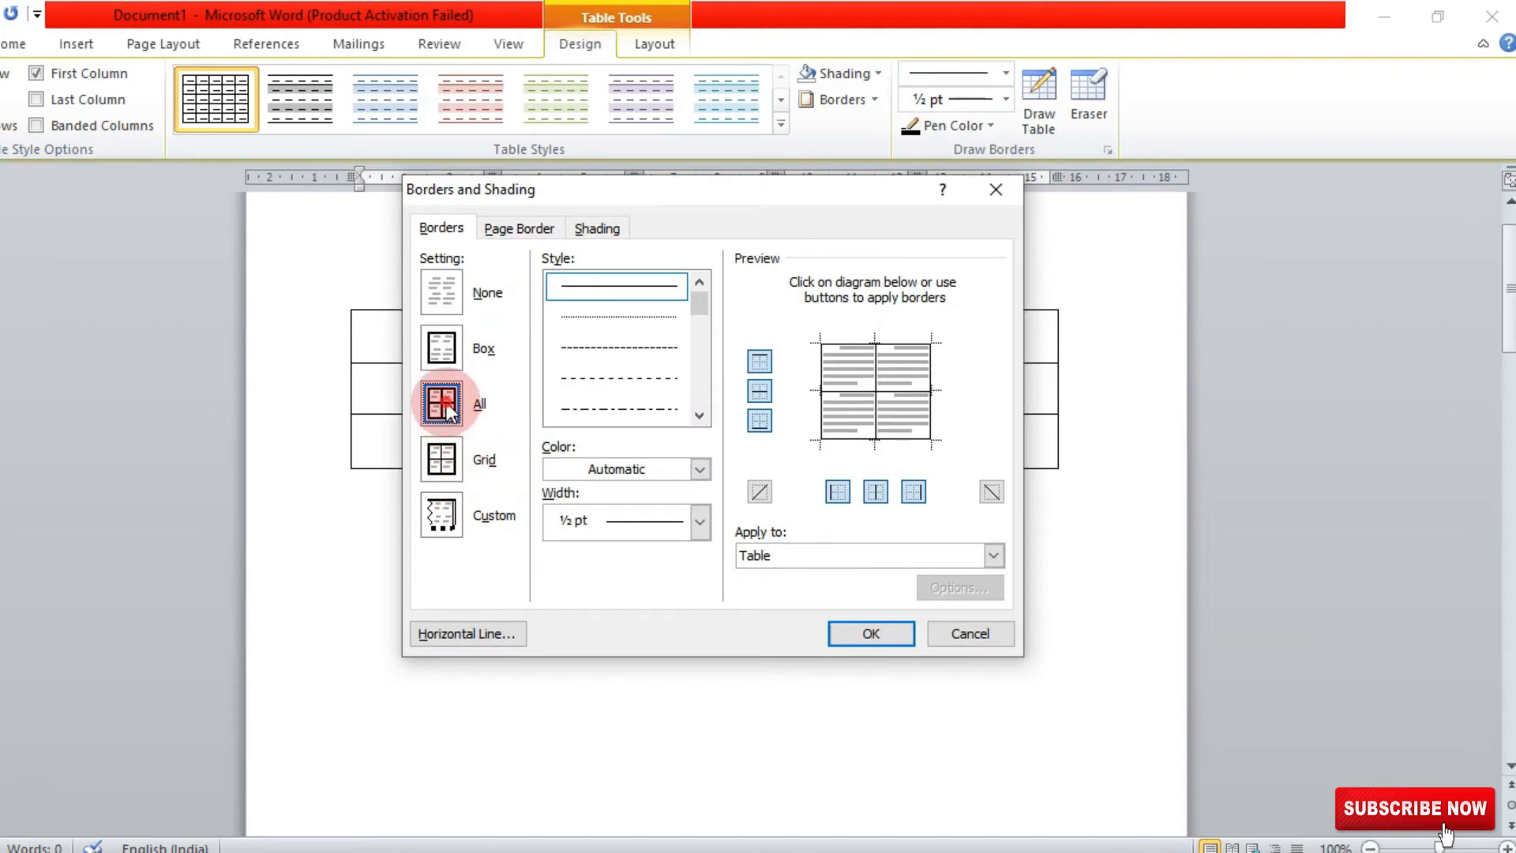
left_click(636, 519)
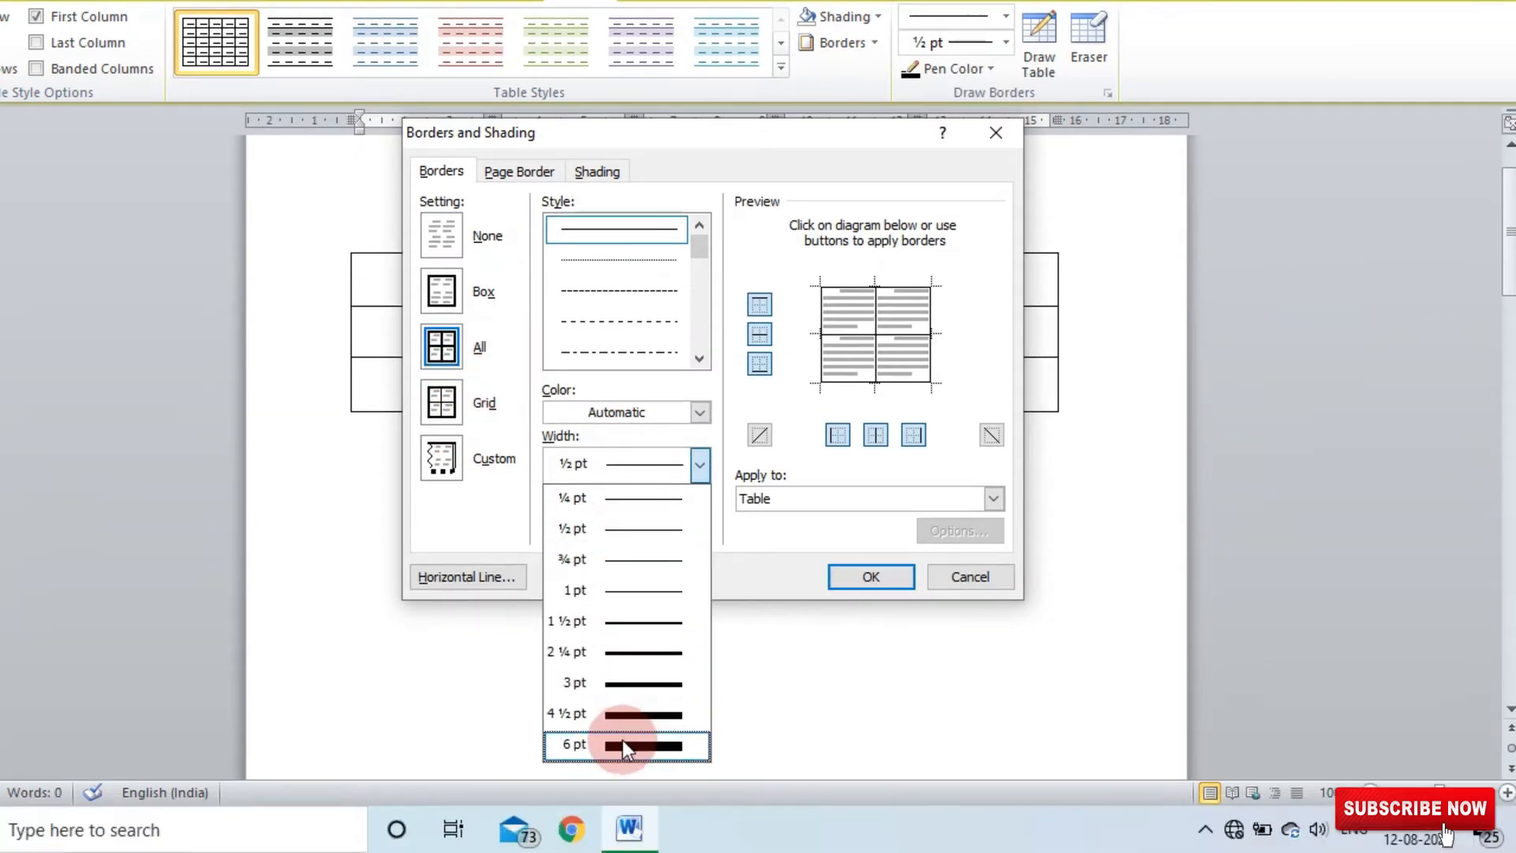
left_click(623, 769)
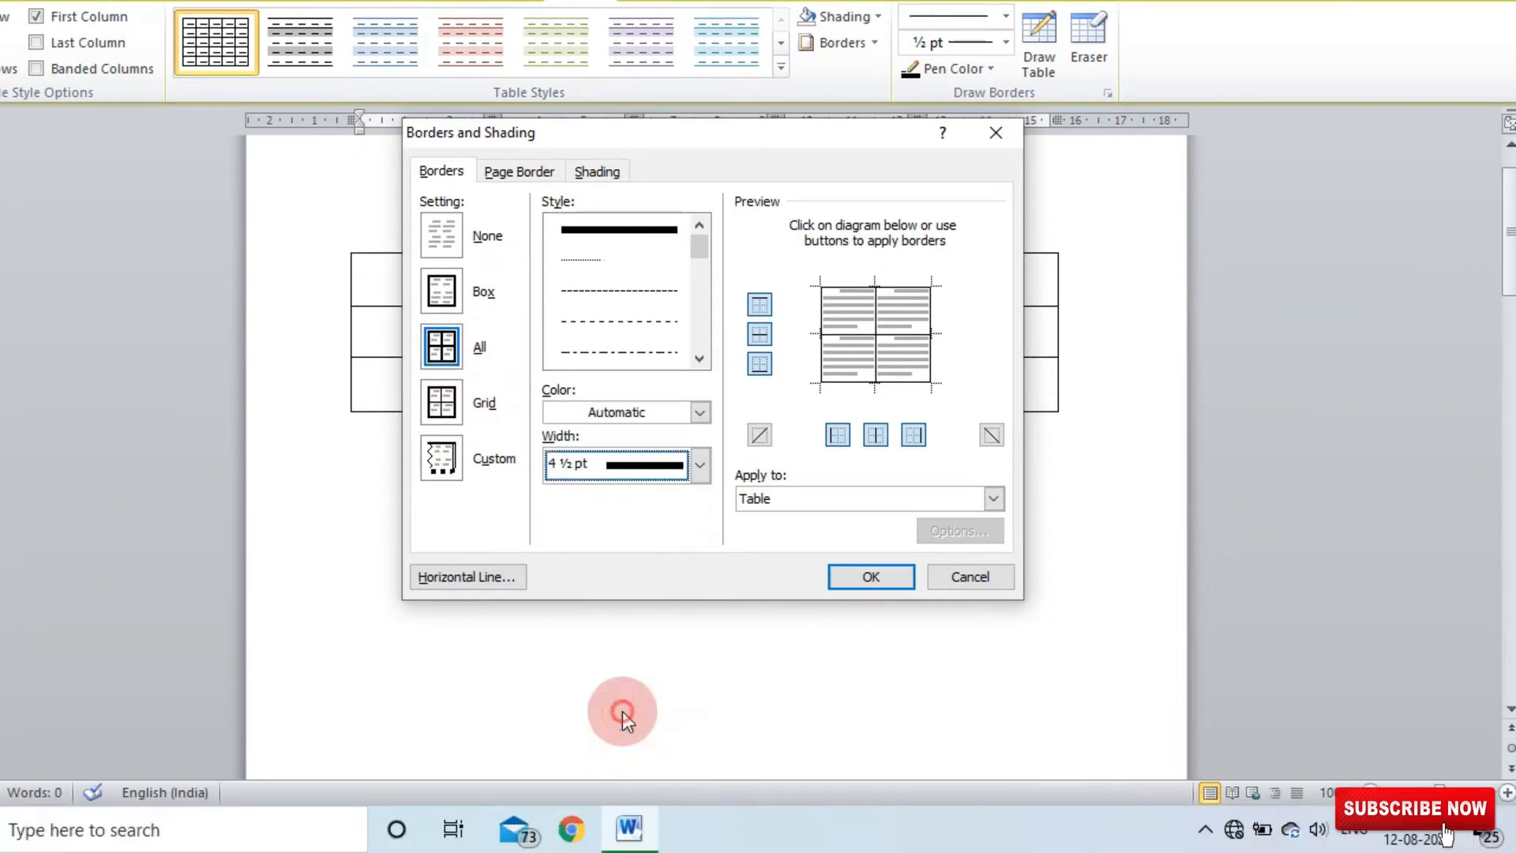
left_click(641, 414)
left_click(575, 609)
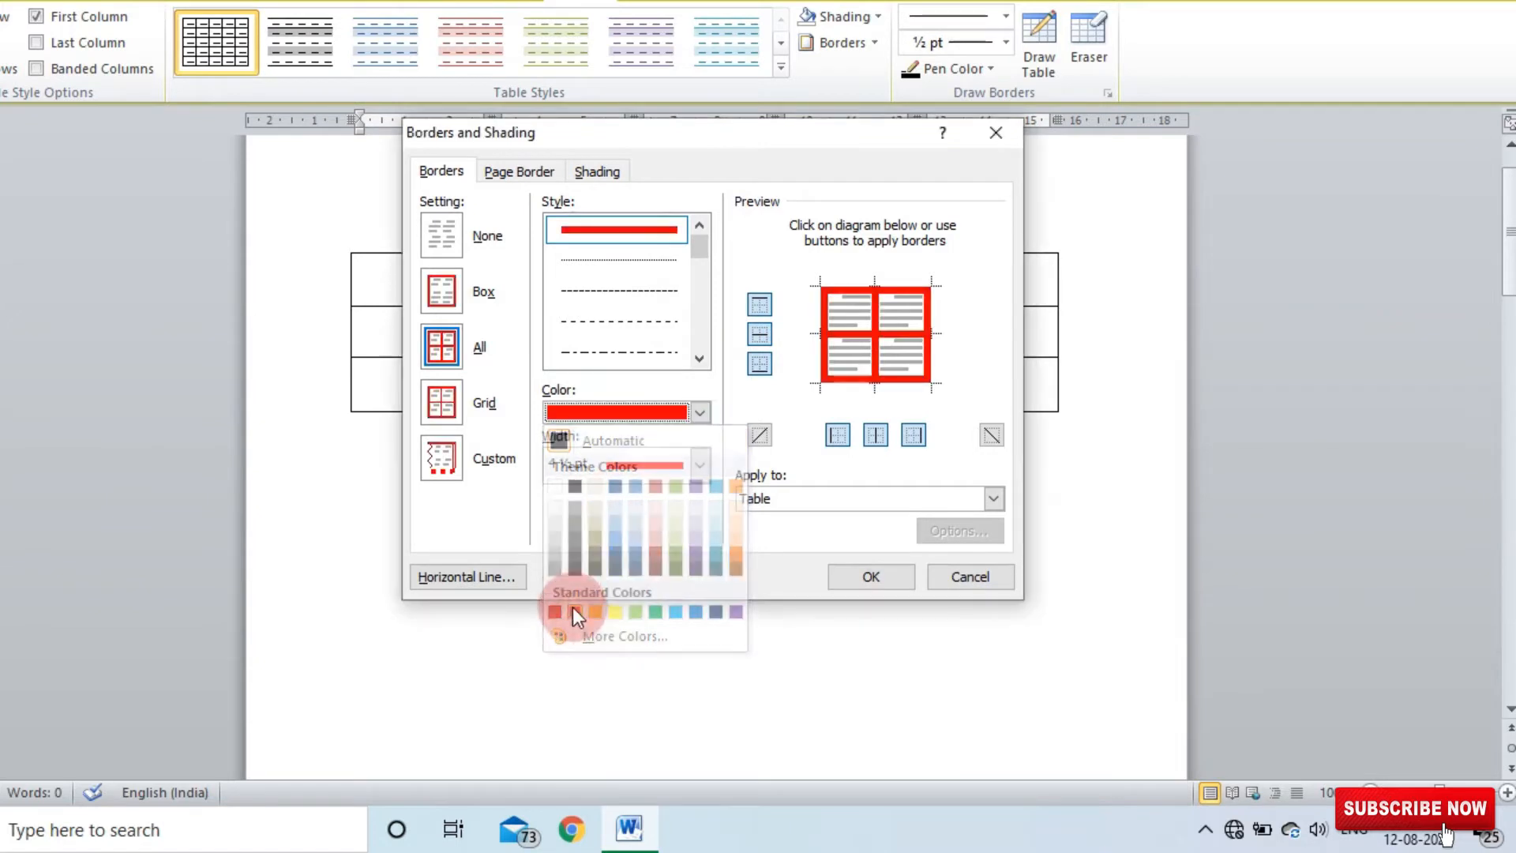
left_click(869, 575)
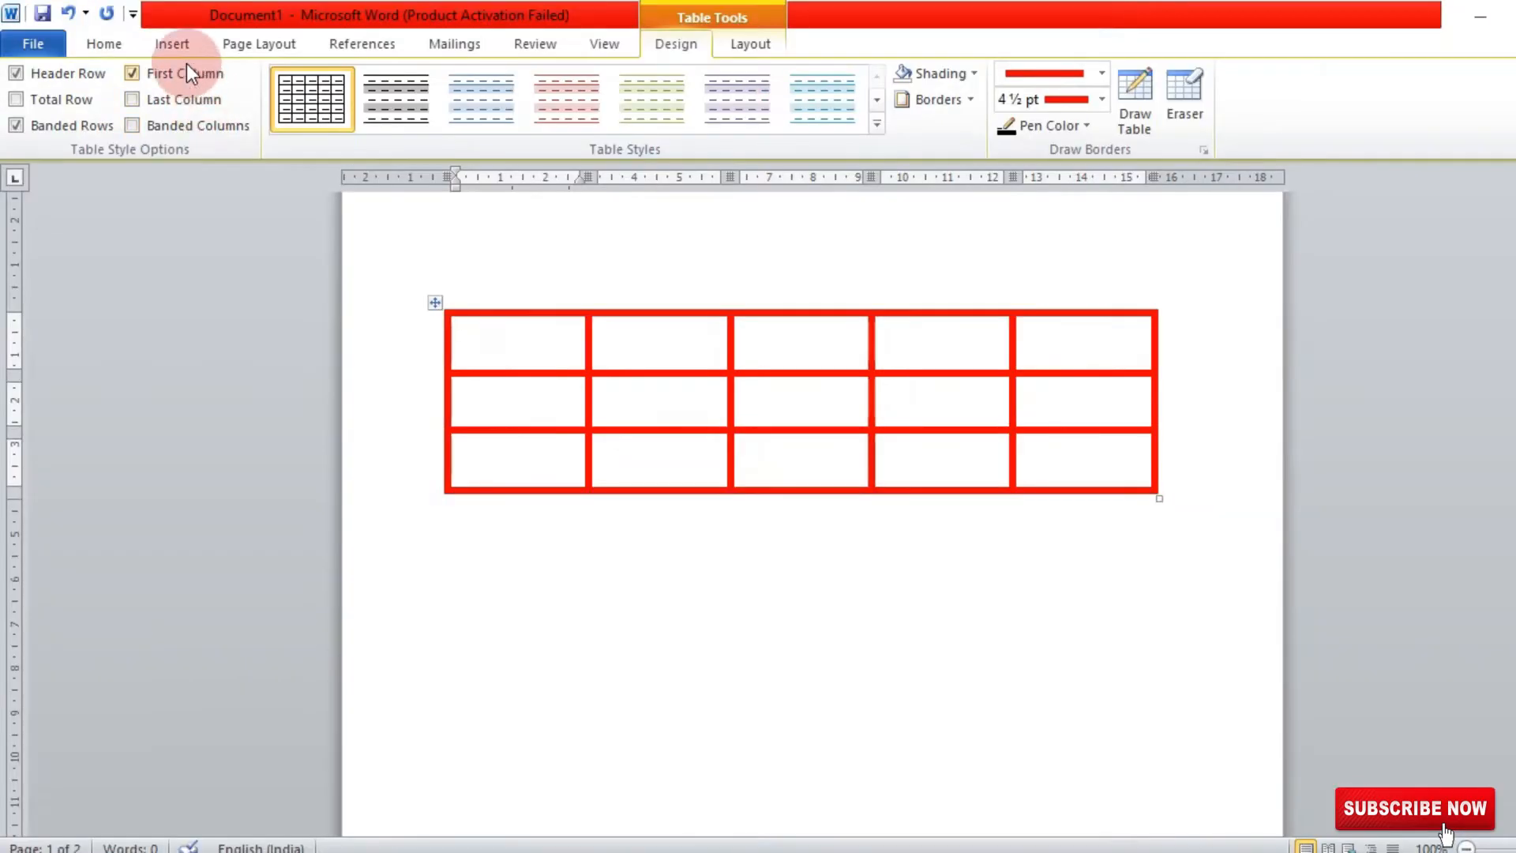
Draw a full-height vertical line through each of the table's five columns to split them in two
left_click(177, 47)
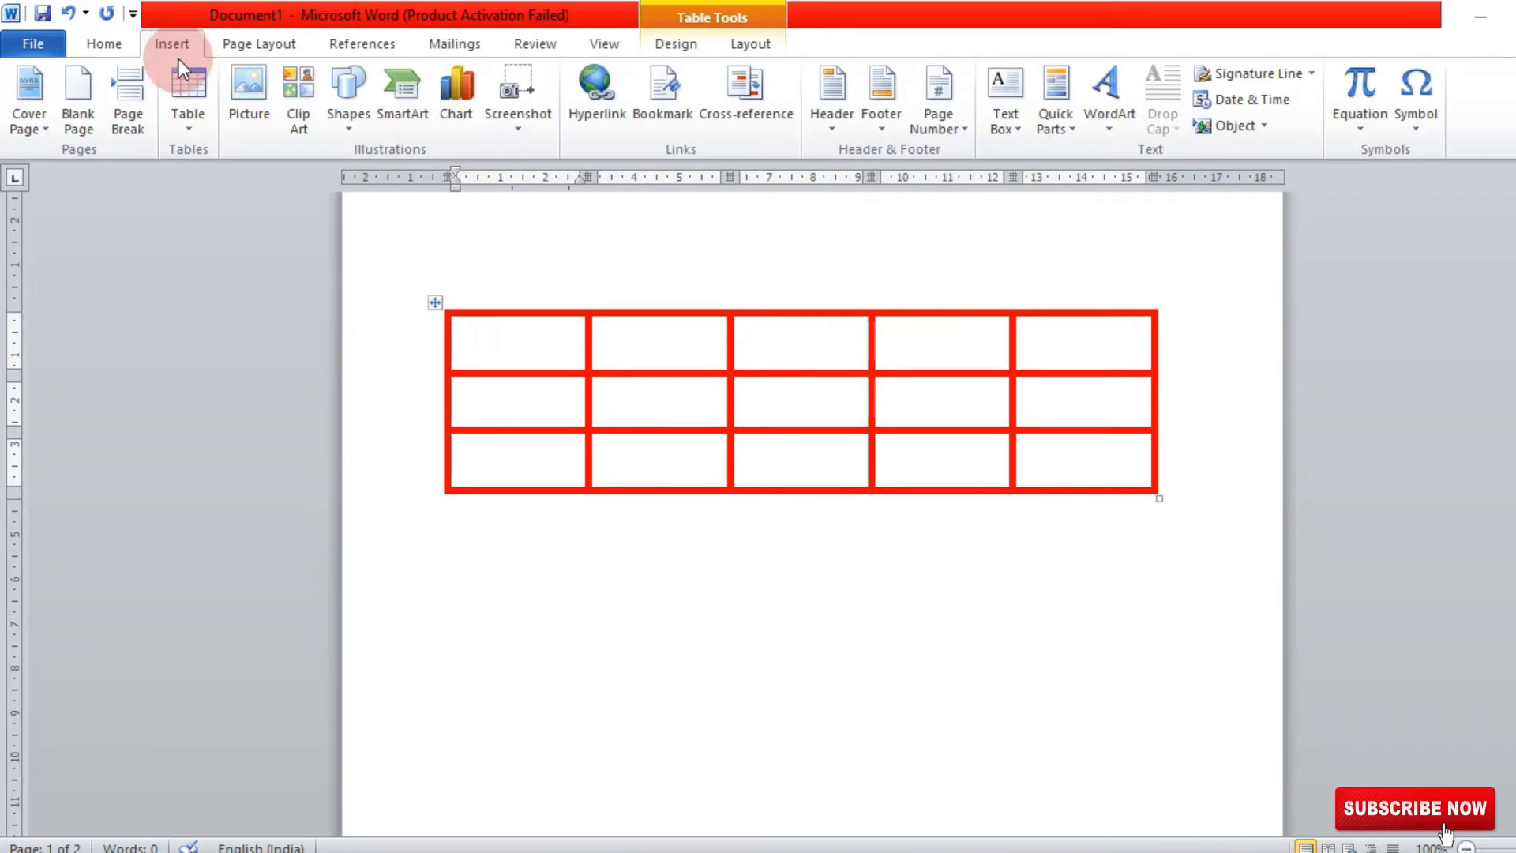
left_click(186, 122)
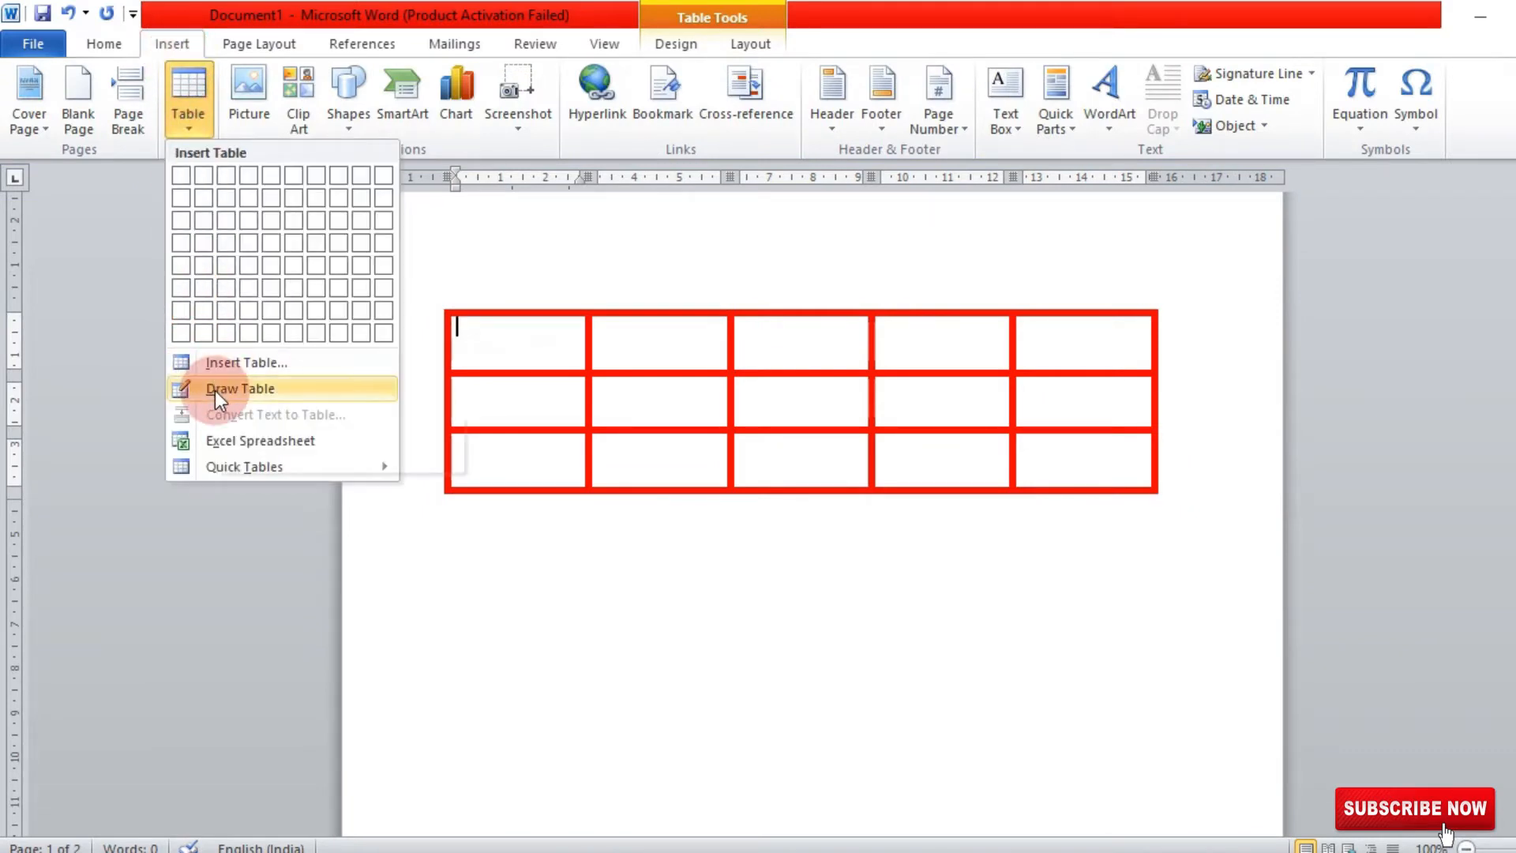
mouse_move(234, 460)
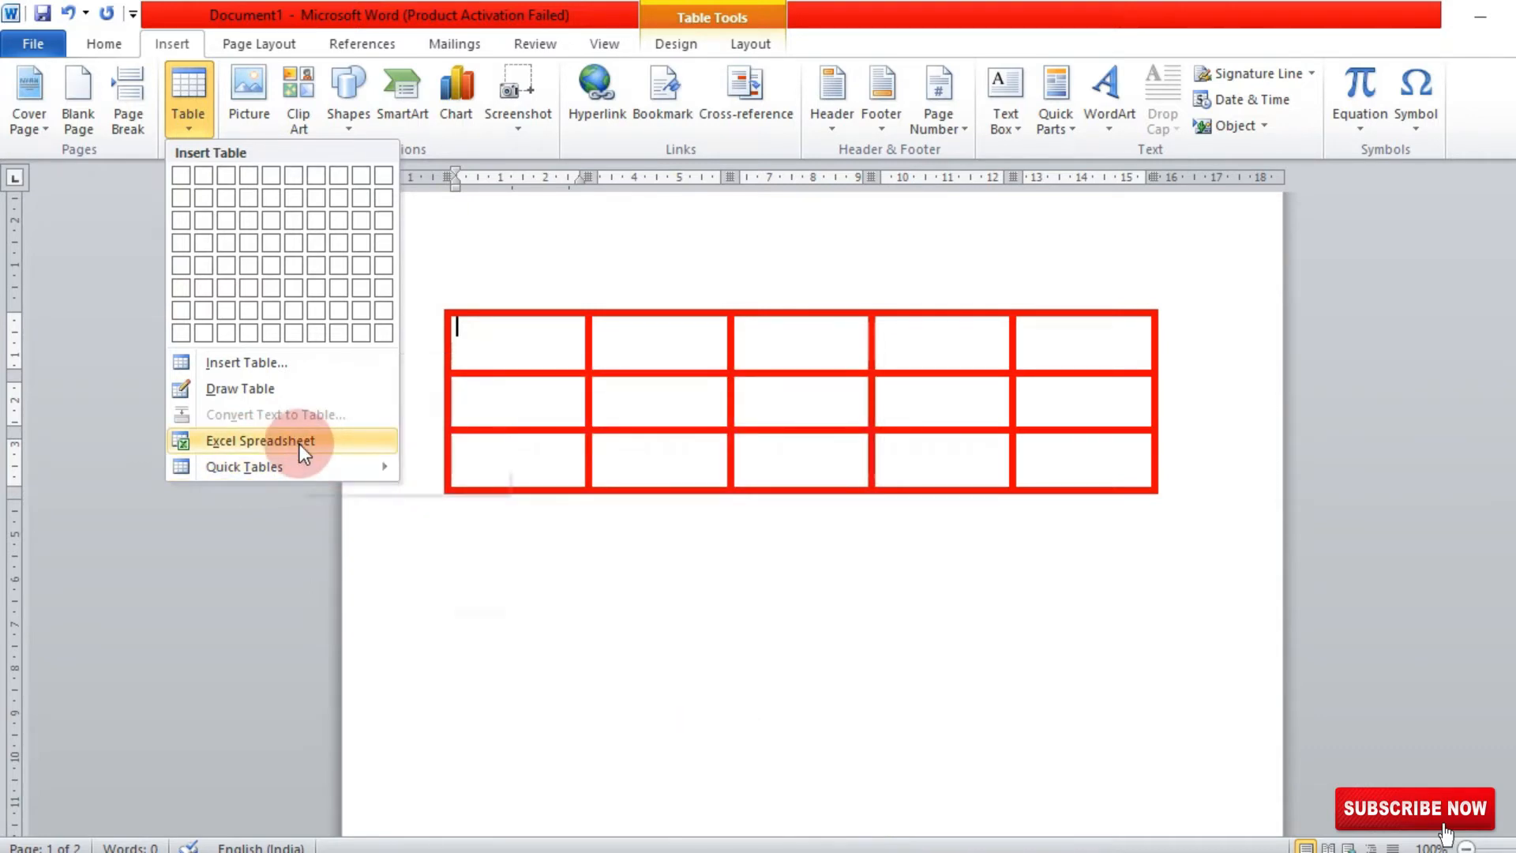
left_click(245, 392)
left_click_drag(506, 317, 509, 490)
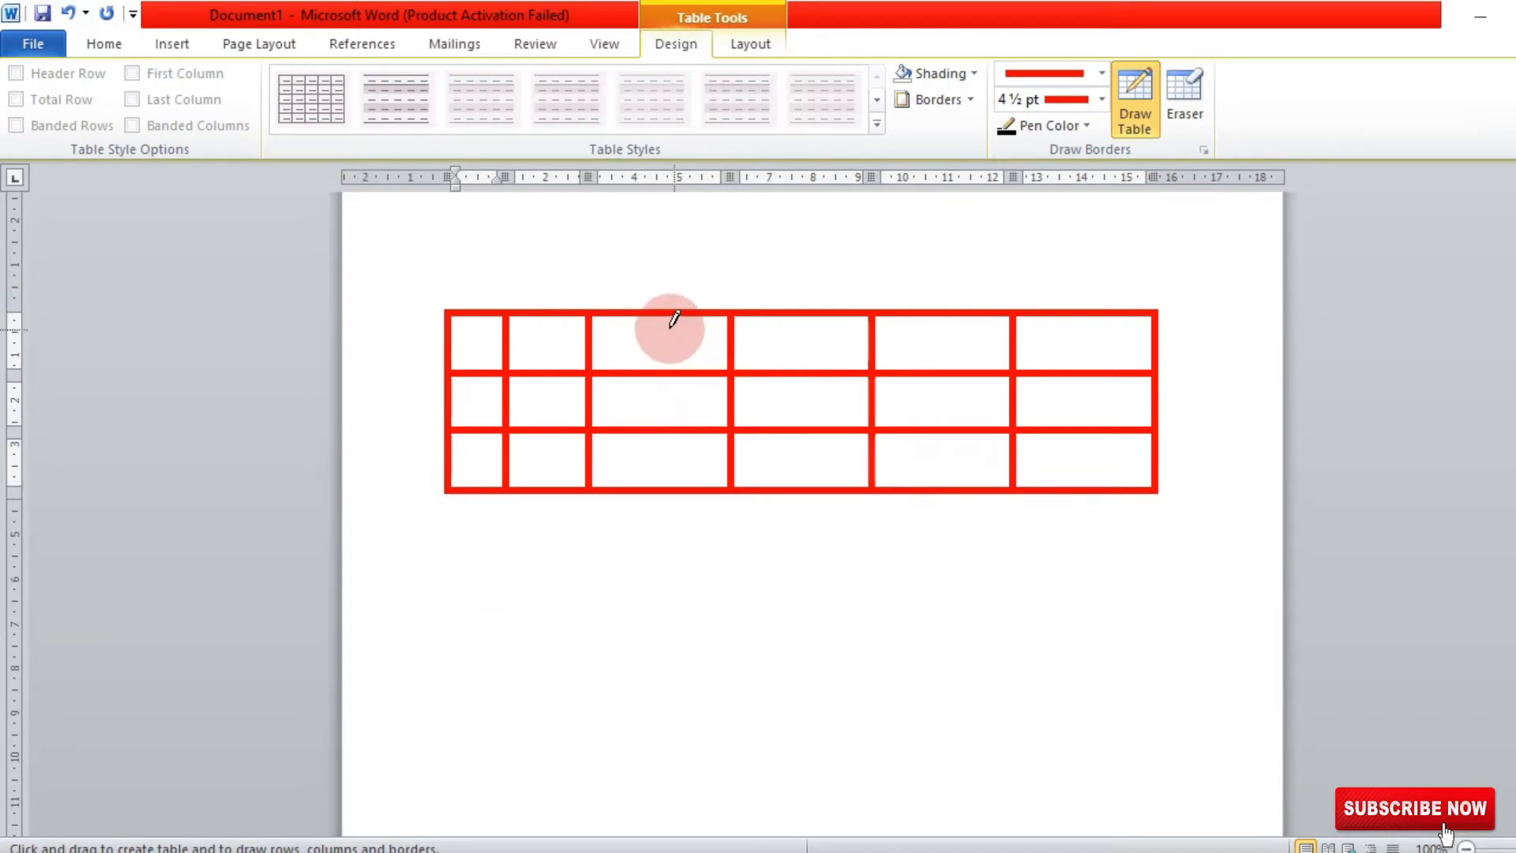
left_click_drag(671, 315, 683, 488)
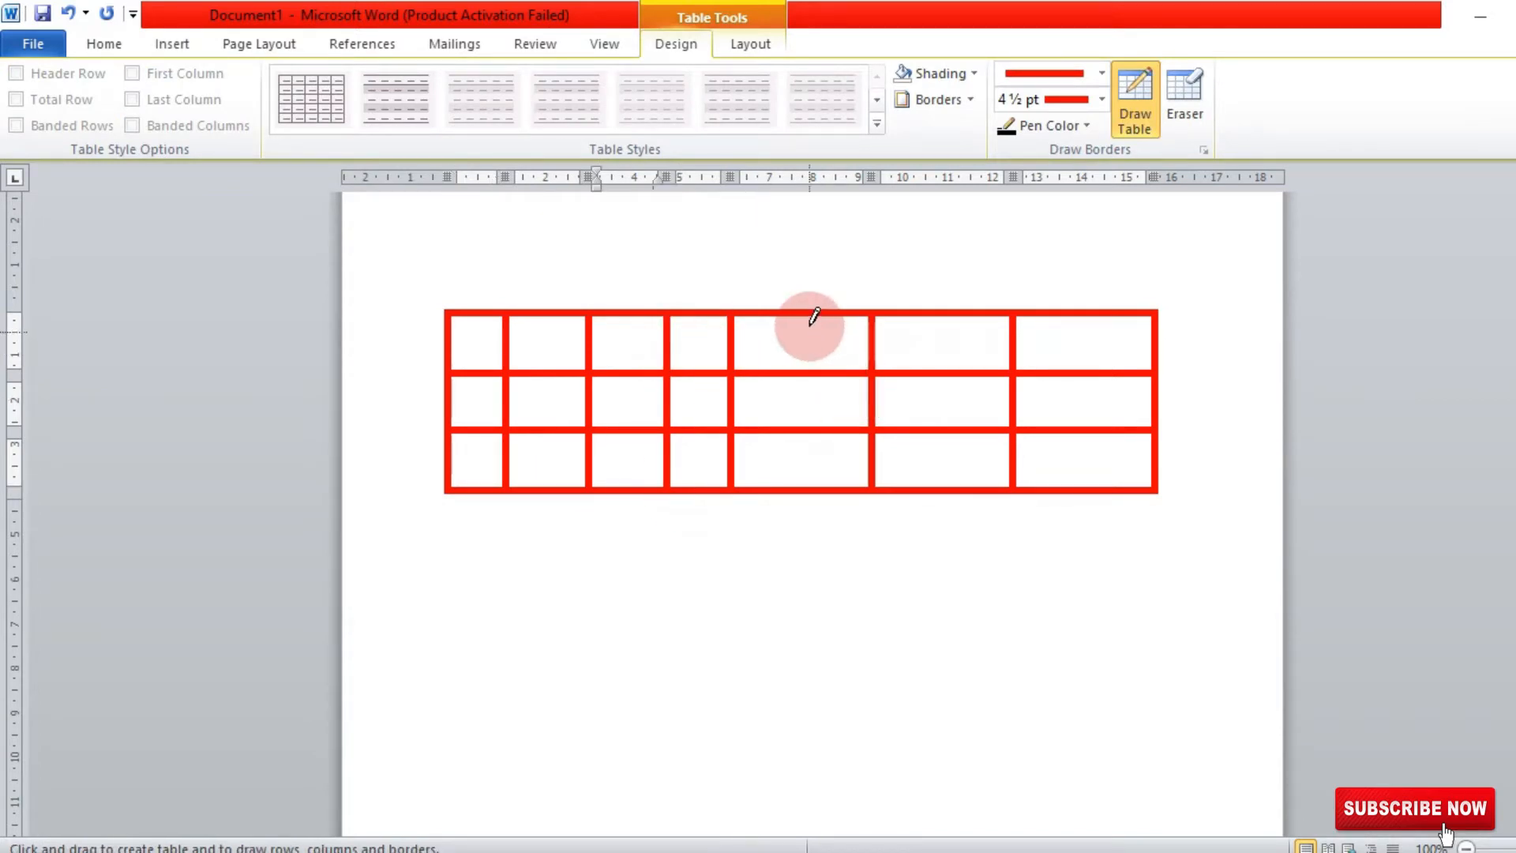
left_click_drag(811, 316, 813, 490)
left_click_drag(954, 315, 952, 490)
left_click_drag(1091, 315, 1091, 491)
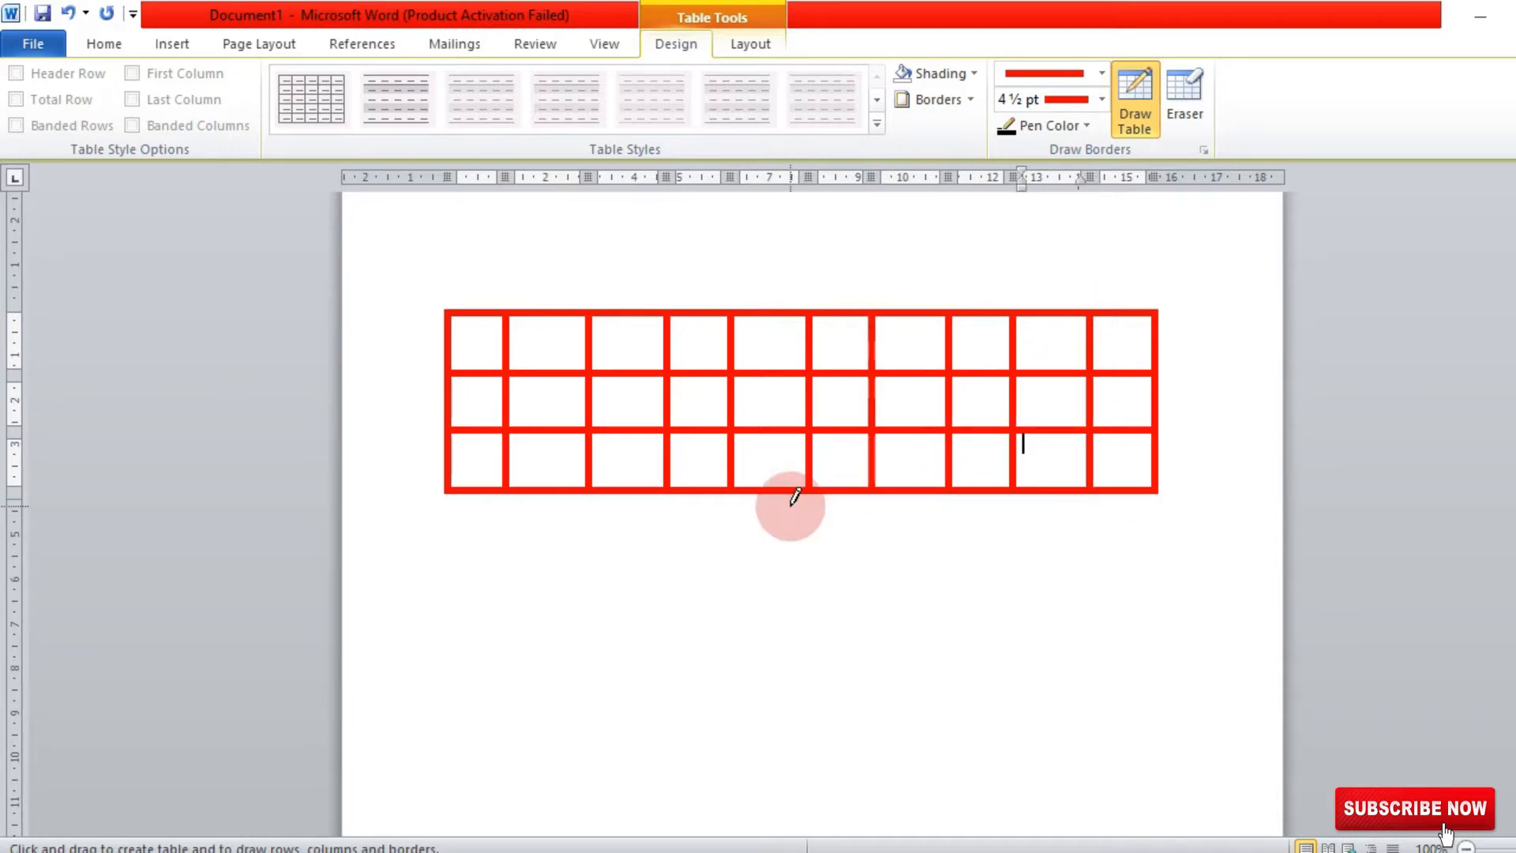
Draw a full-width horizontal line through each of the table's three original rows to split them in two
left_click_drag(454, 341, 1131, 344)
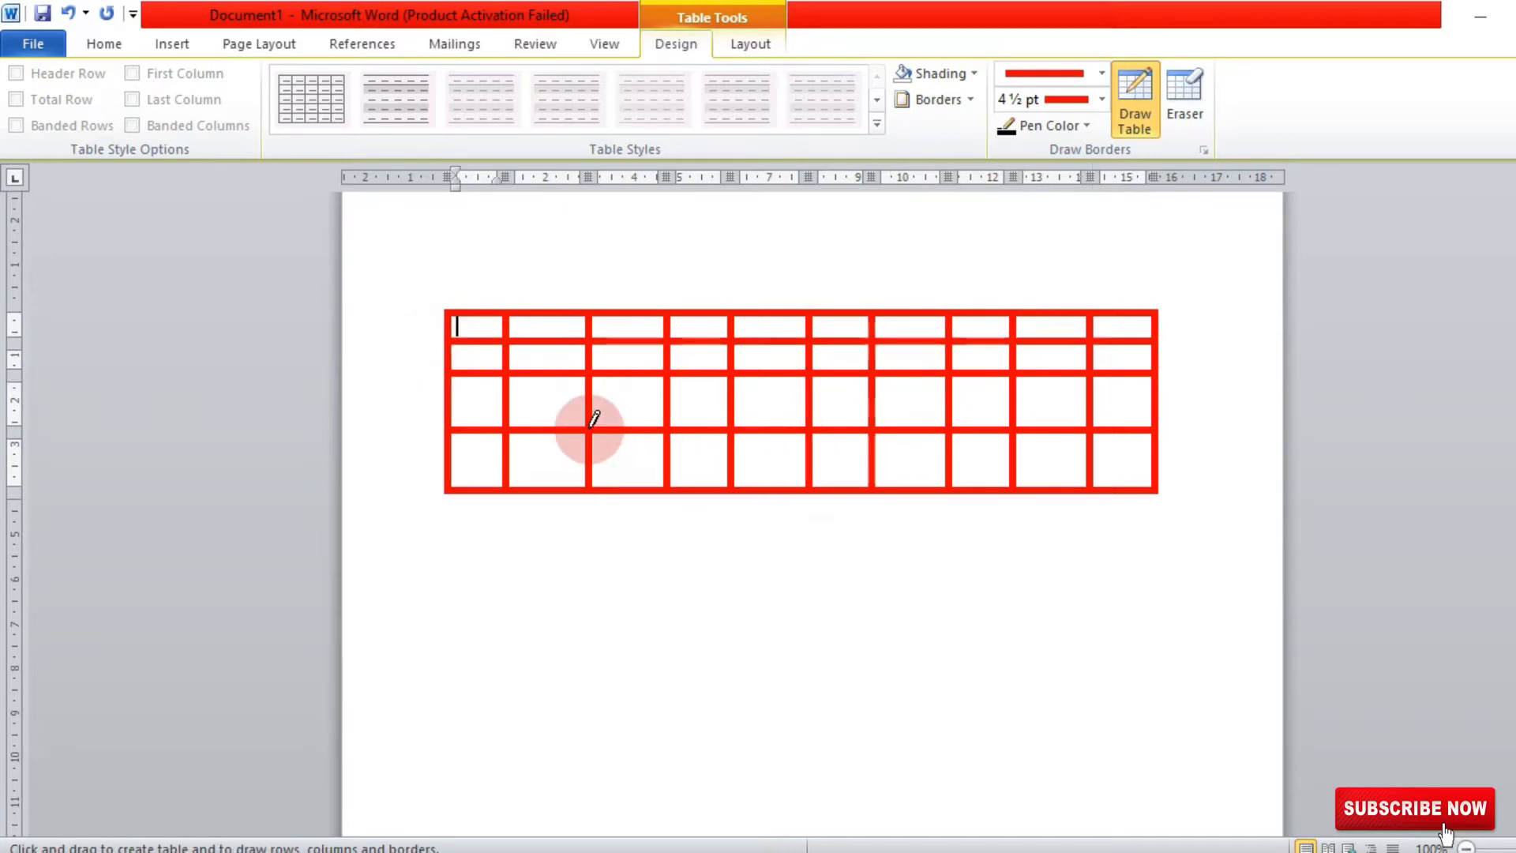
mouse_move(443, 401)
left_mouse_down()
mouse_move(1192, 411)
mouse_move(1133, 412)
left_mouse_up()
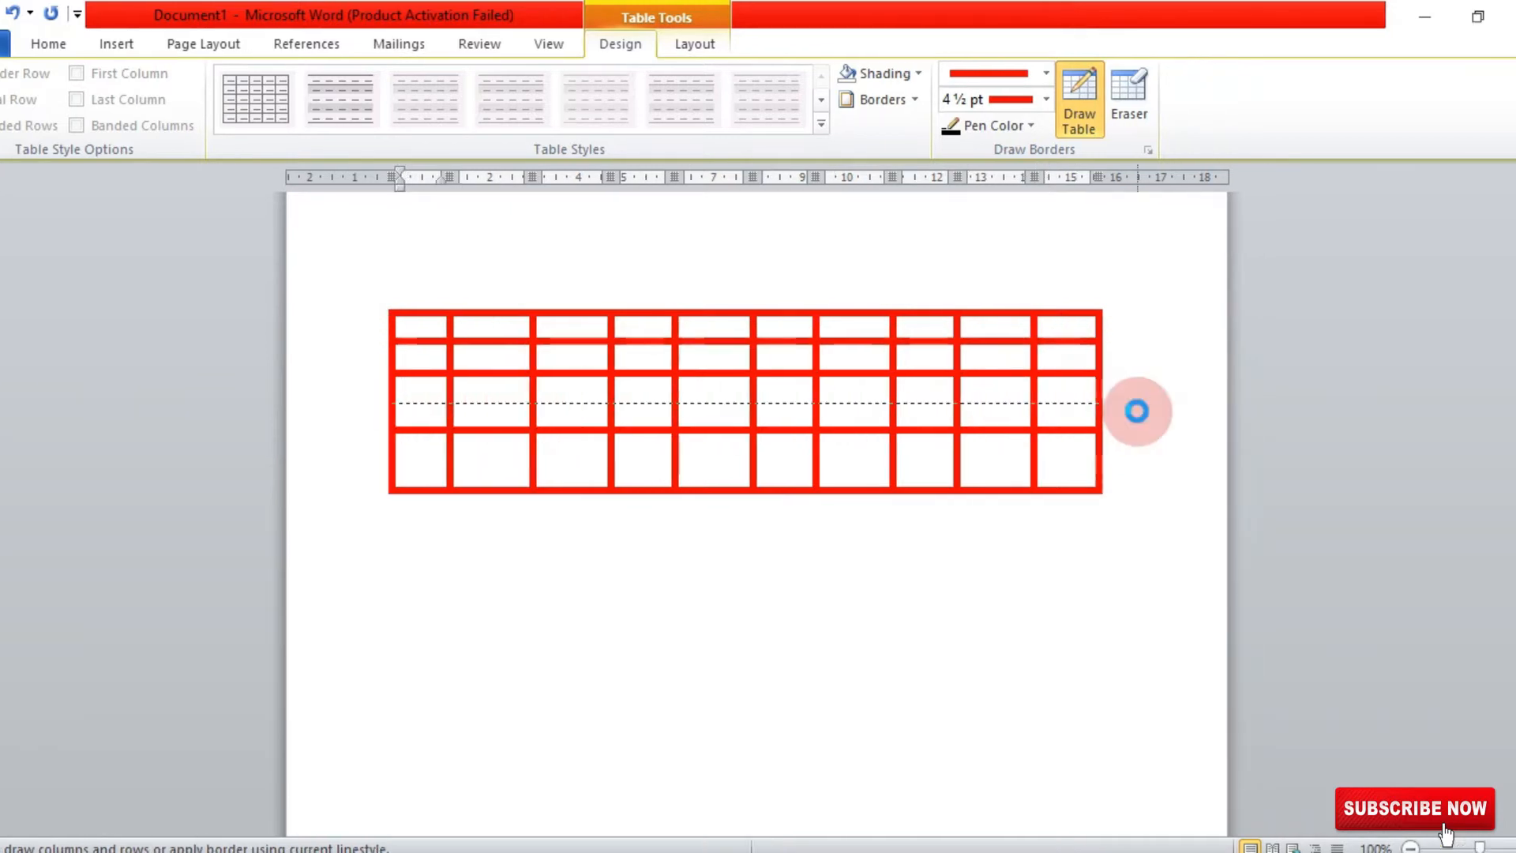
left_click_drag(399, 466, 1062, 463)
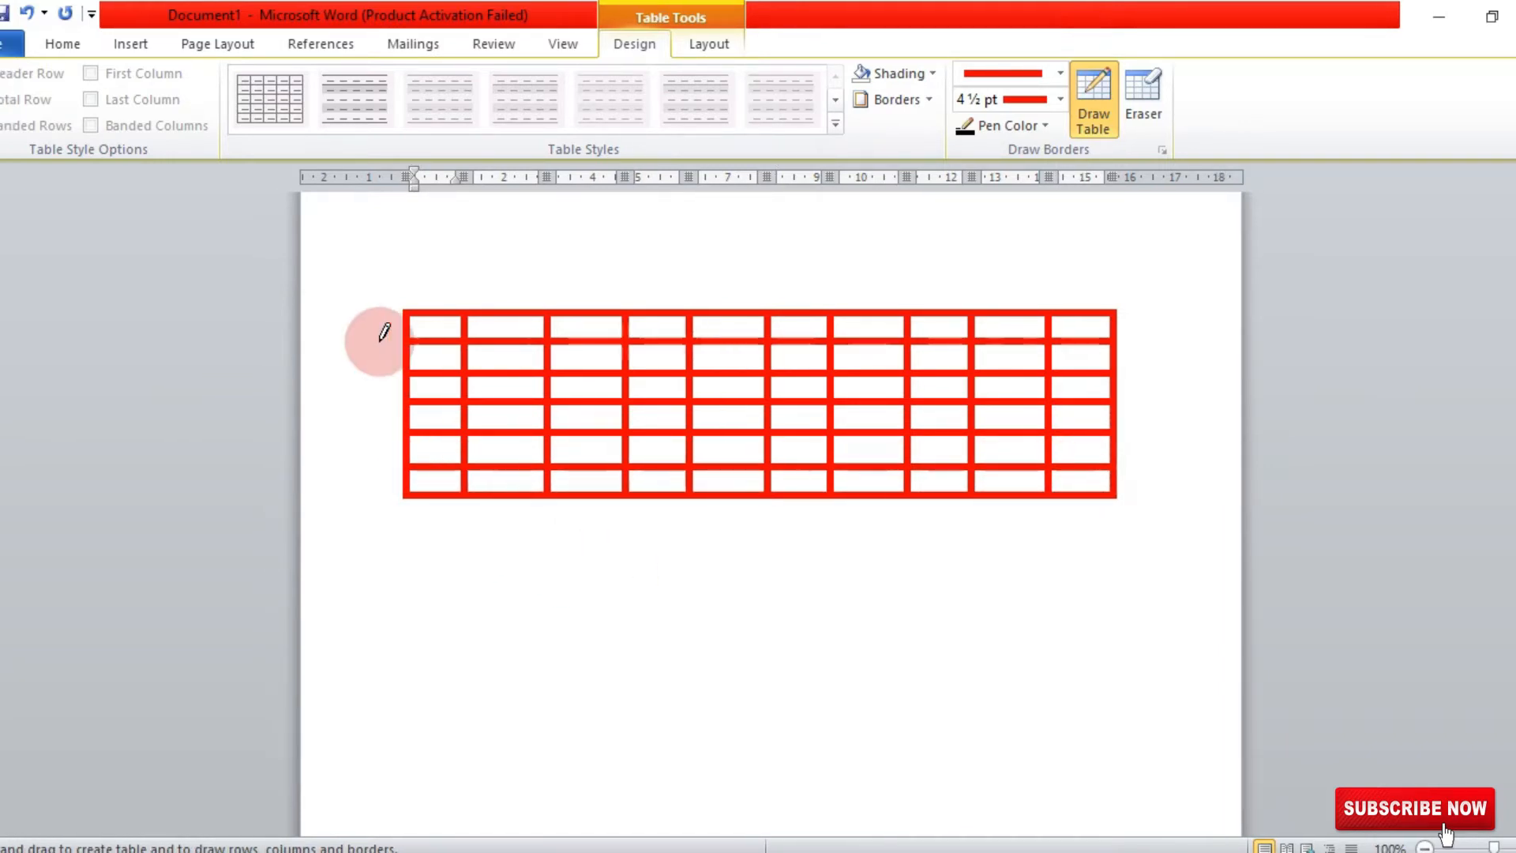
Undo all the table drawing, border, resizing and insertion changes back to the blank page
left_click(116, 44)
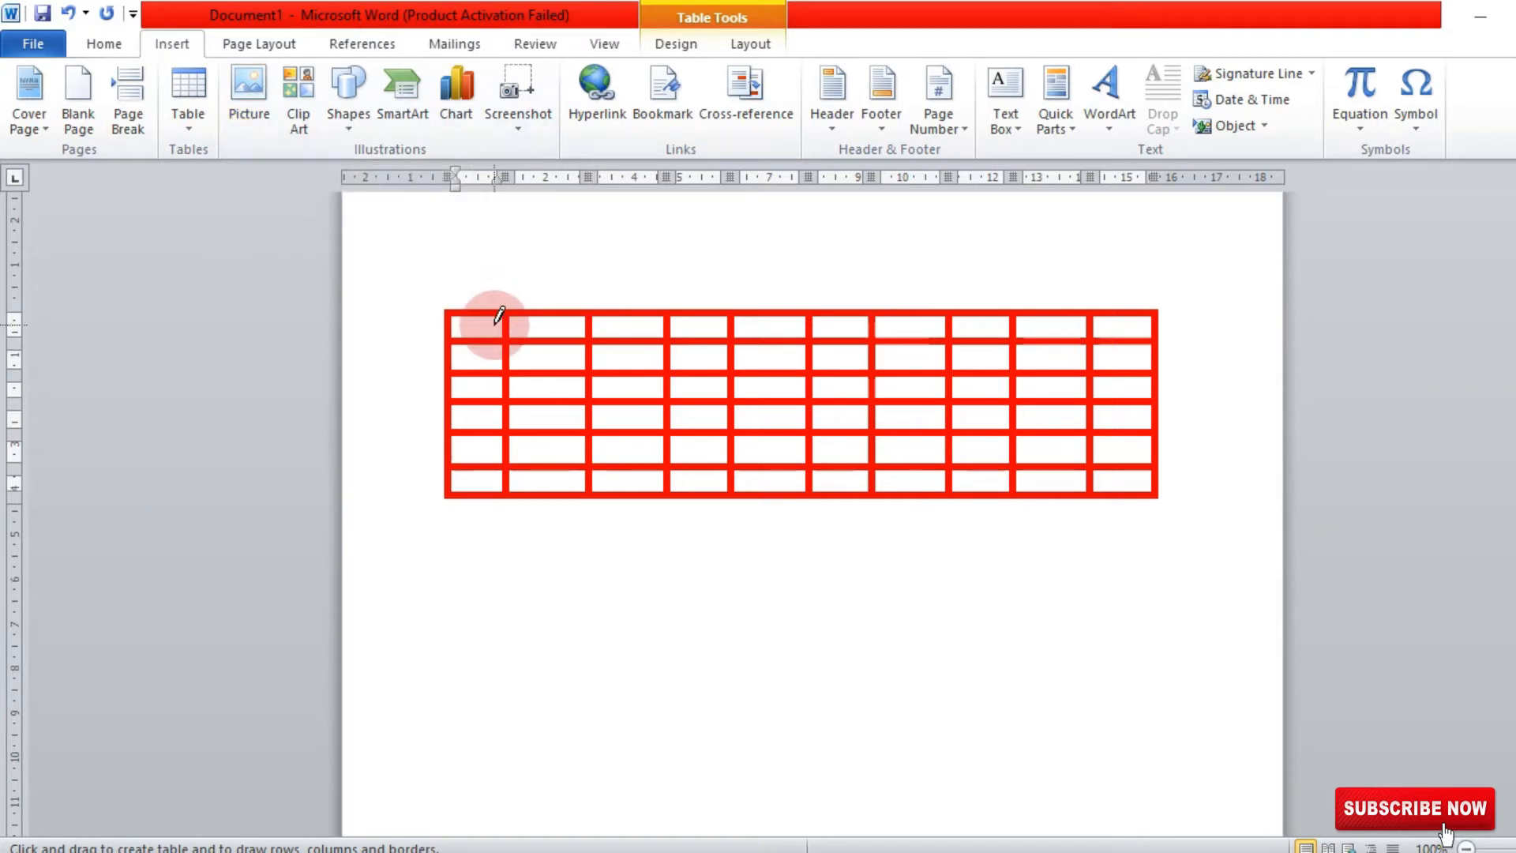
left_click(68, 13)
left_click(68, 13)
left_click(68, 13)
left_click(68, 13)
left_click(69, 13)
left_click(68, 14)
left_click(69, 13)
left_click(68, 14)
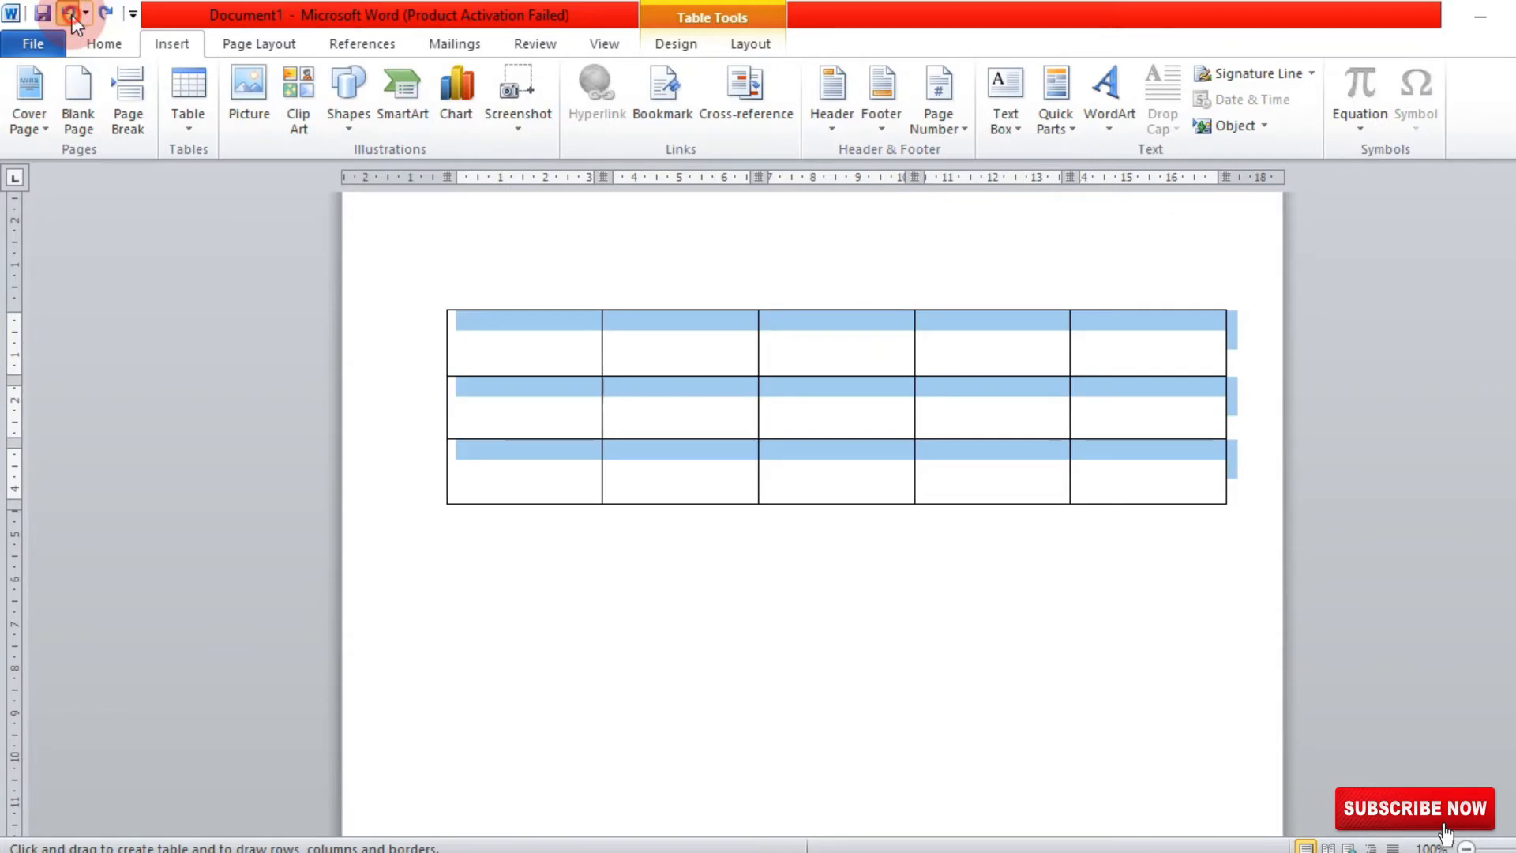
left_click(68, 13)
left_click(69, 14)
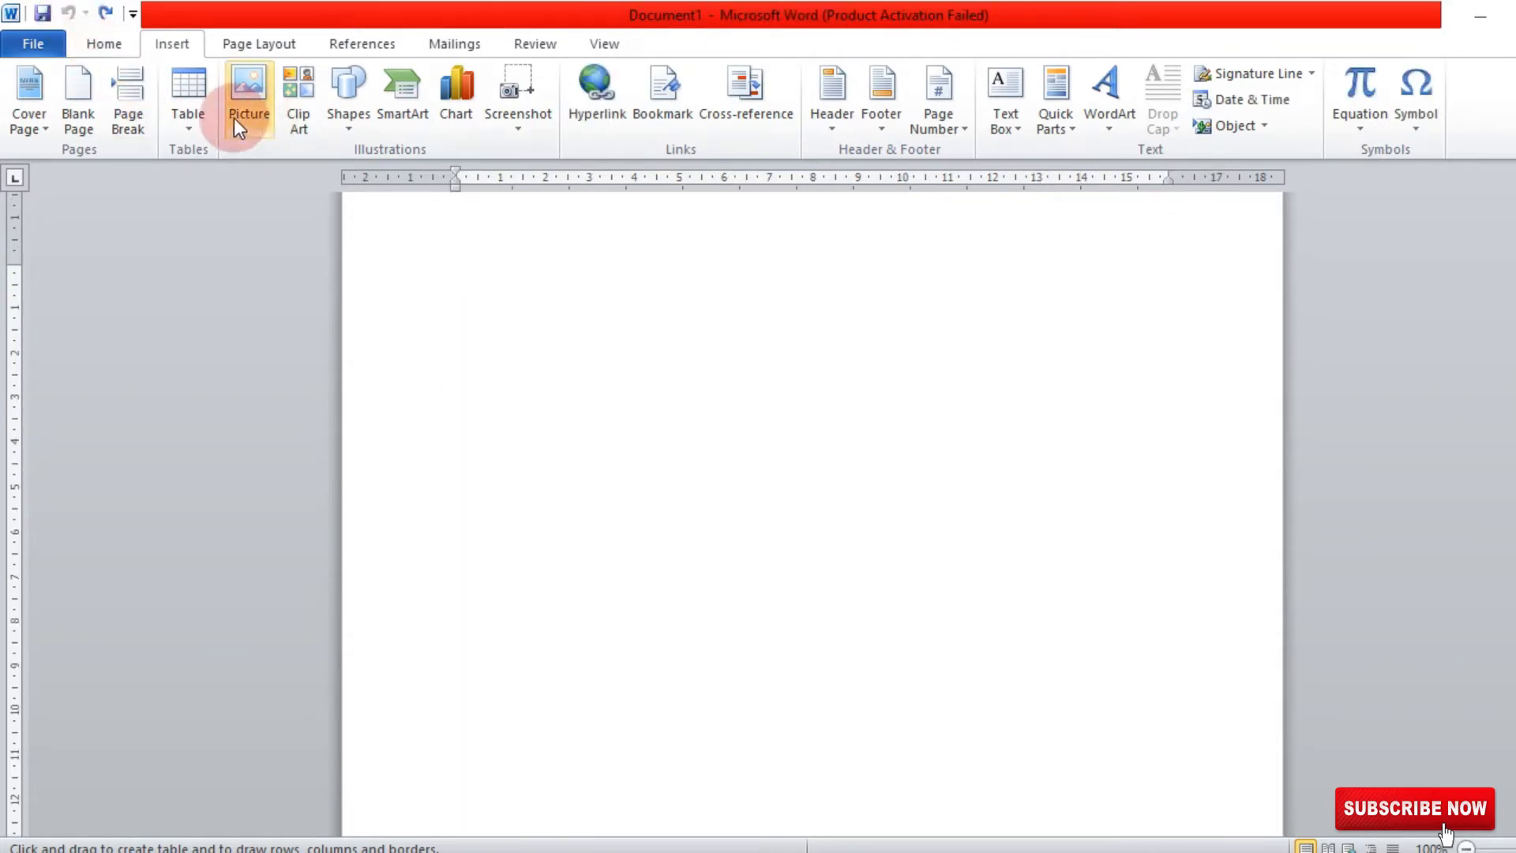
Insert the Moon Watch picture from the data folder on the Desktop
left_click(258, 116)
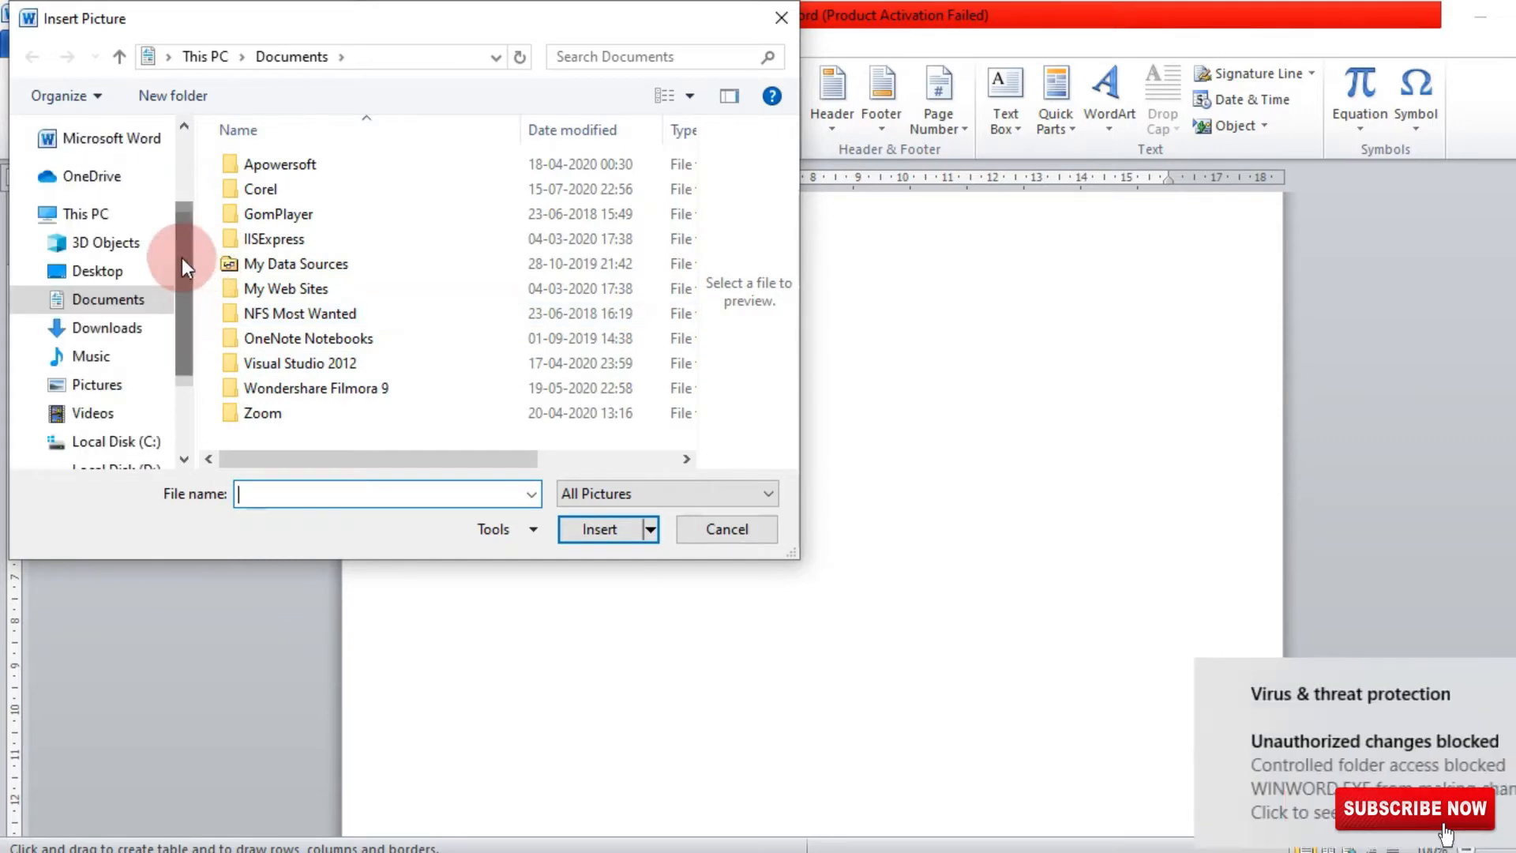
left_click(140, 270)
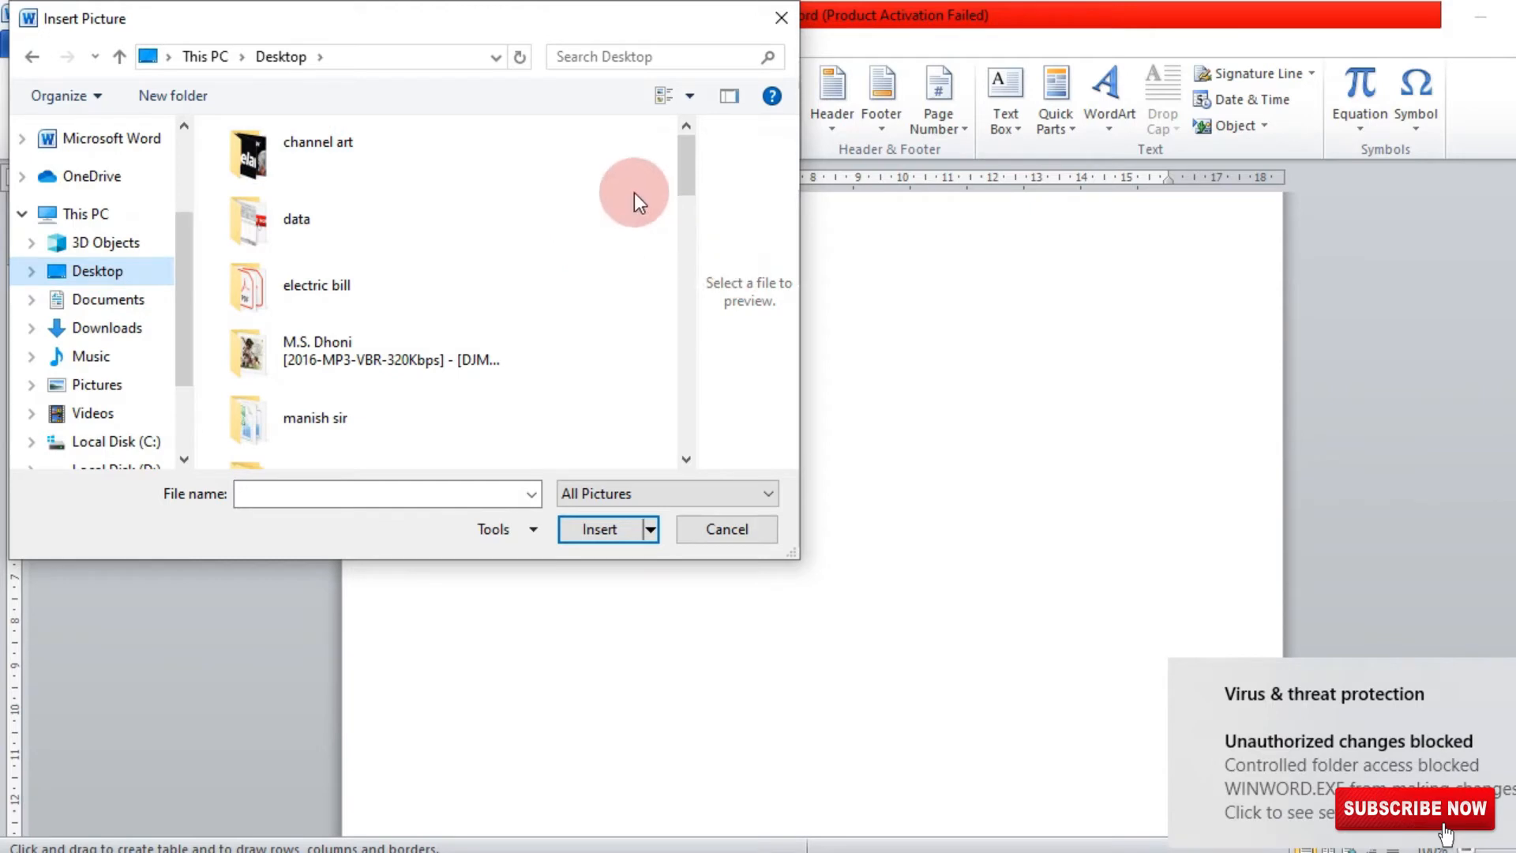
double_click(354, 219)
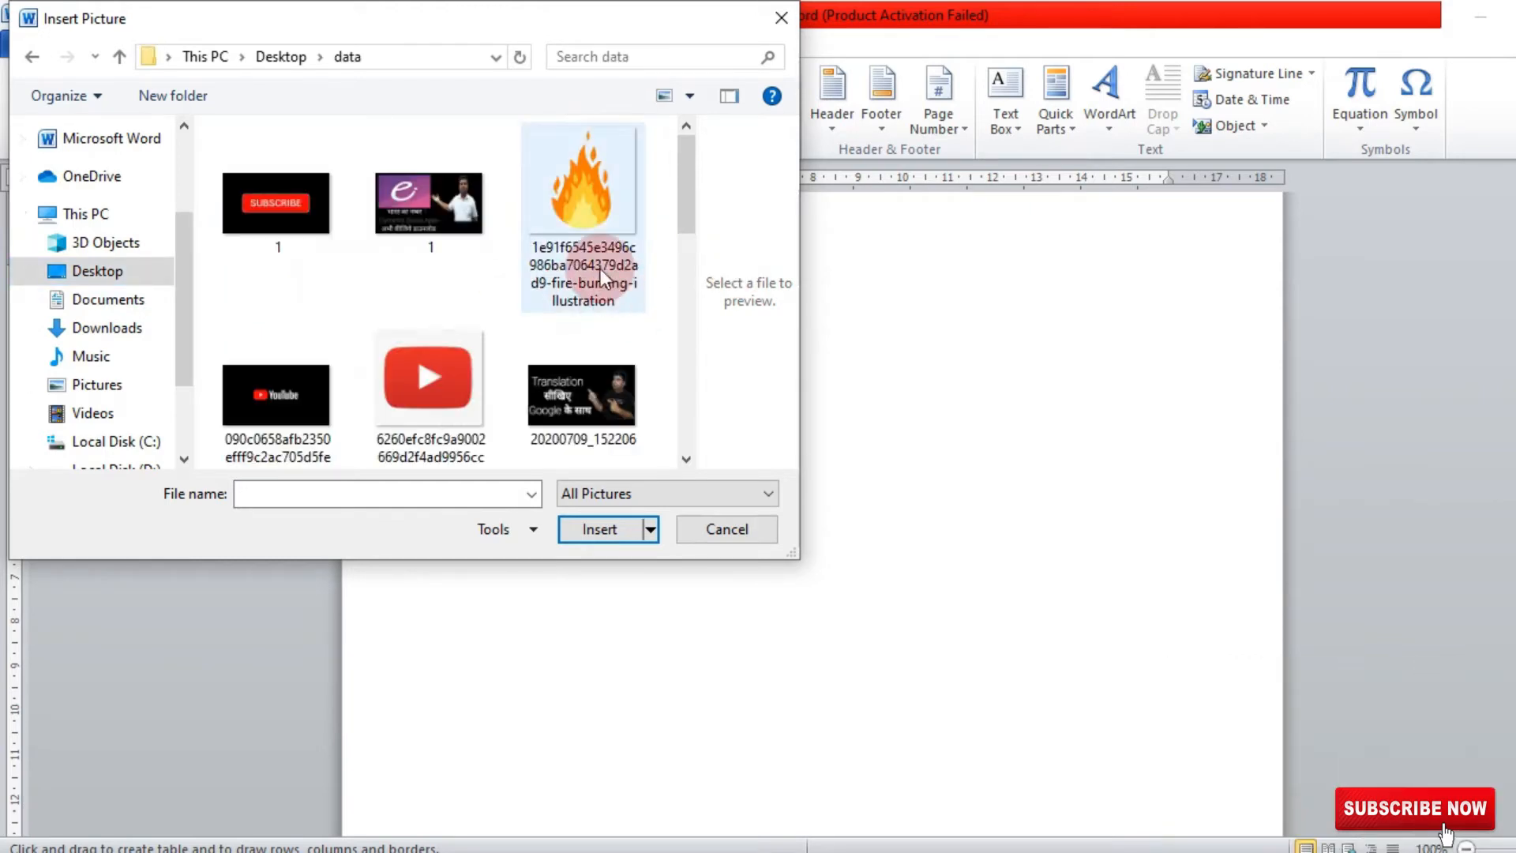
left_click(584, 240)
left_click_drag(585, 240, 698, 318)
left_click(562, 264)
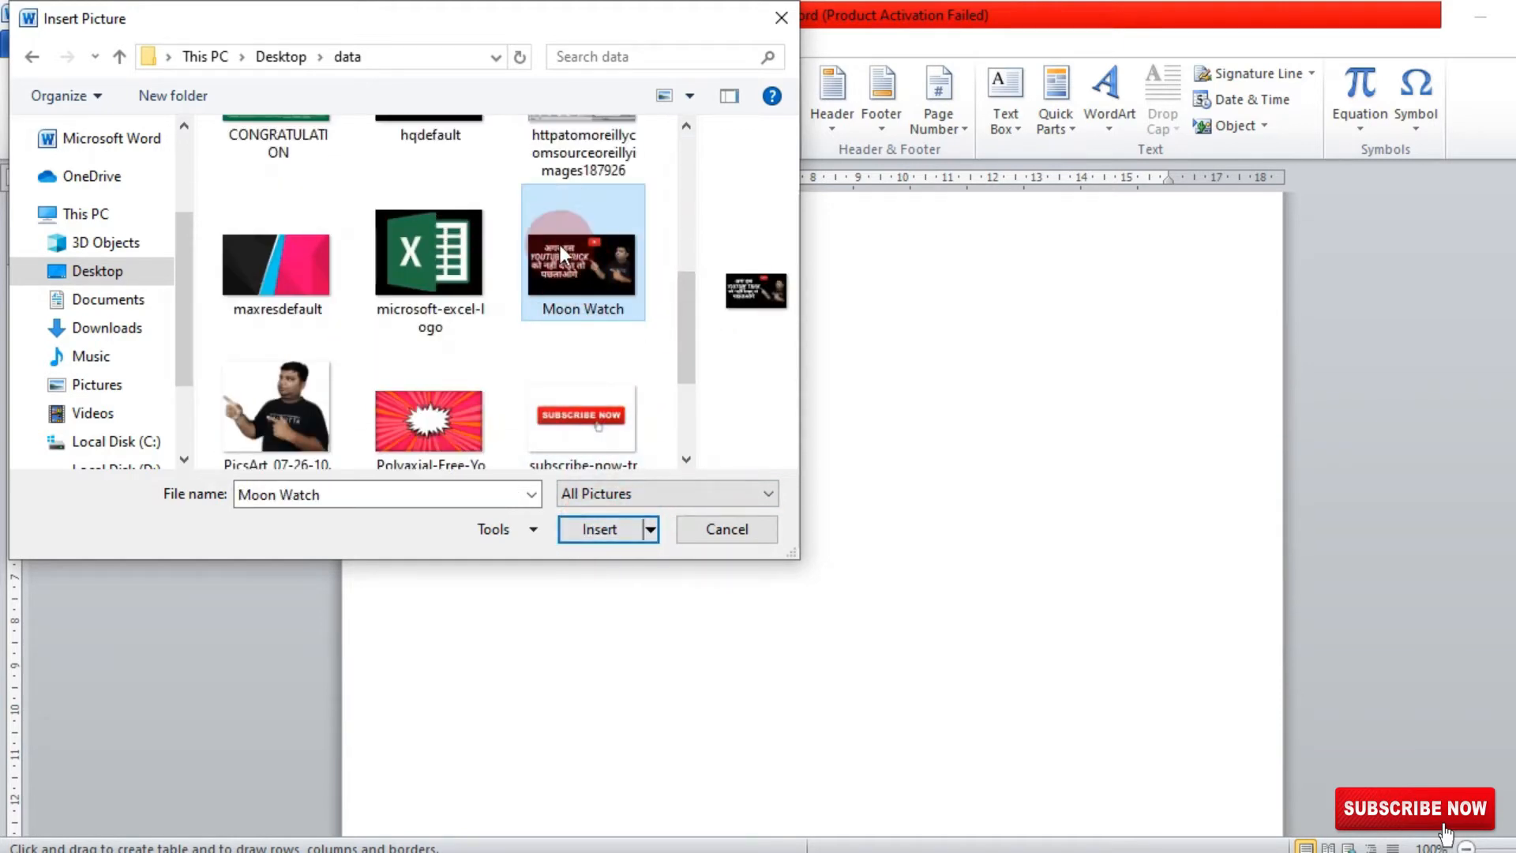
left_click(598, 531)
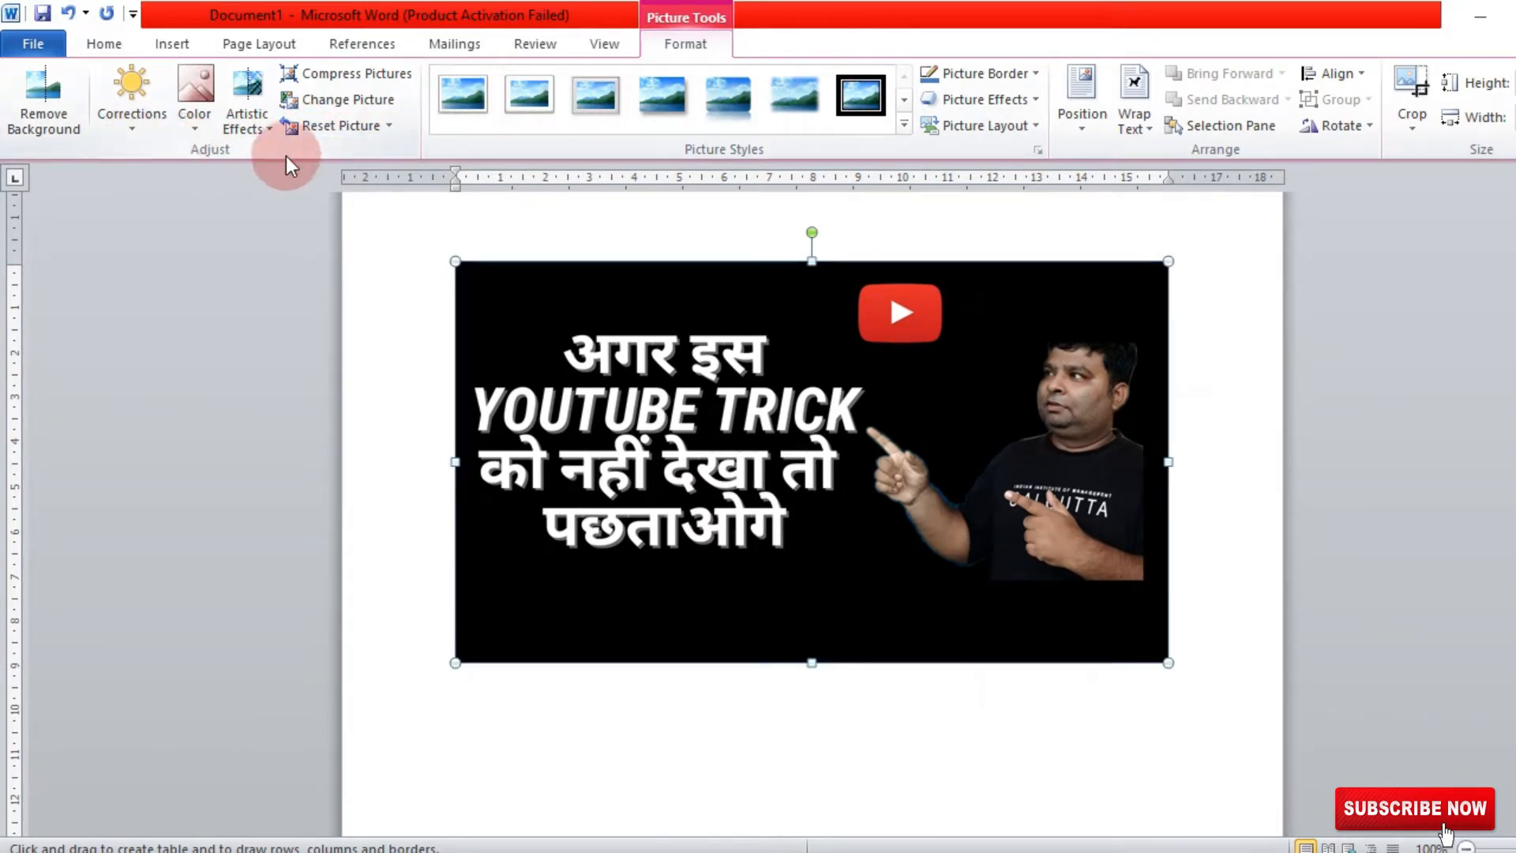
Apply the metallic rounded-rectangle frame style to the picture and color its border standard Red
left_click(904, 125)
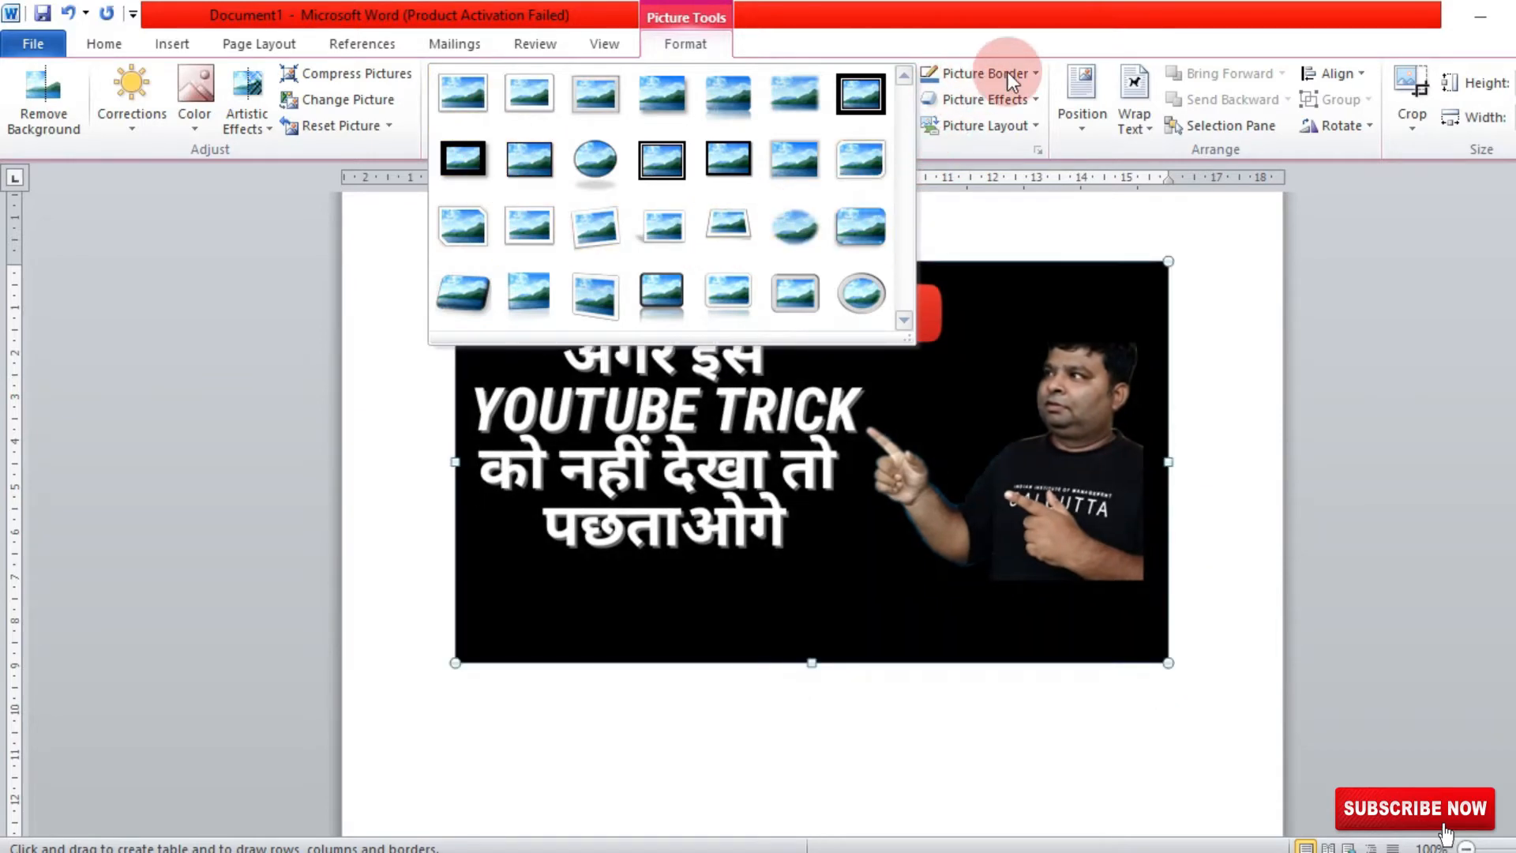
left_click(1008, 72)
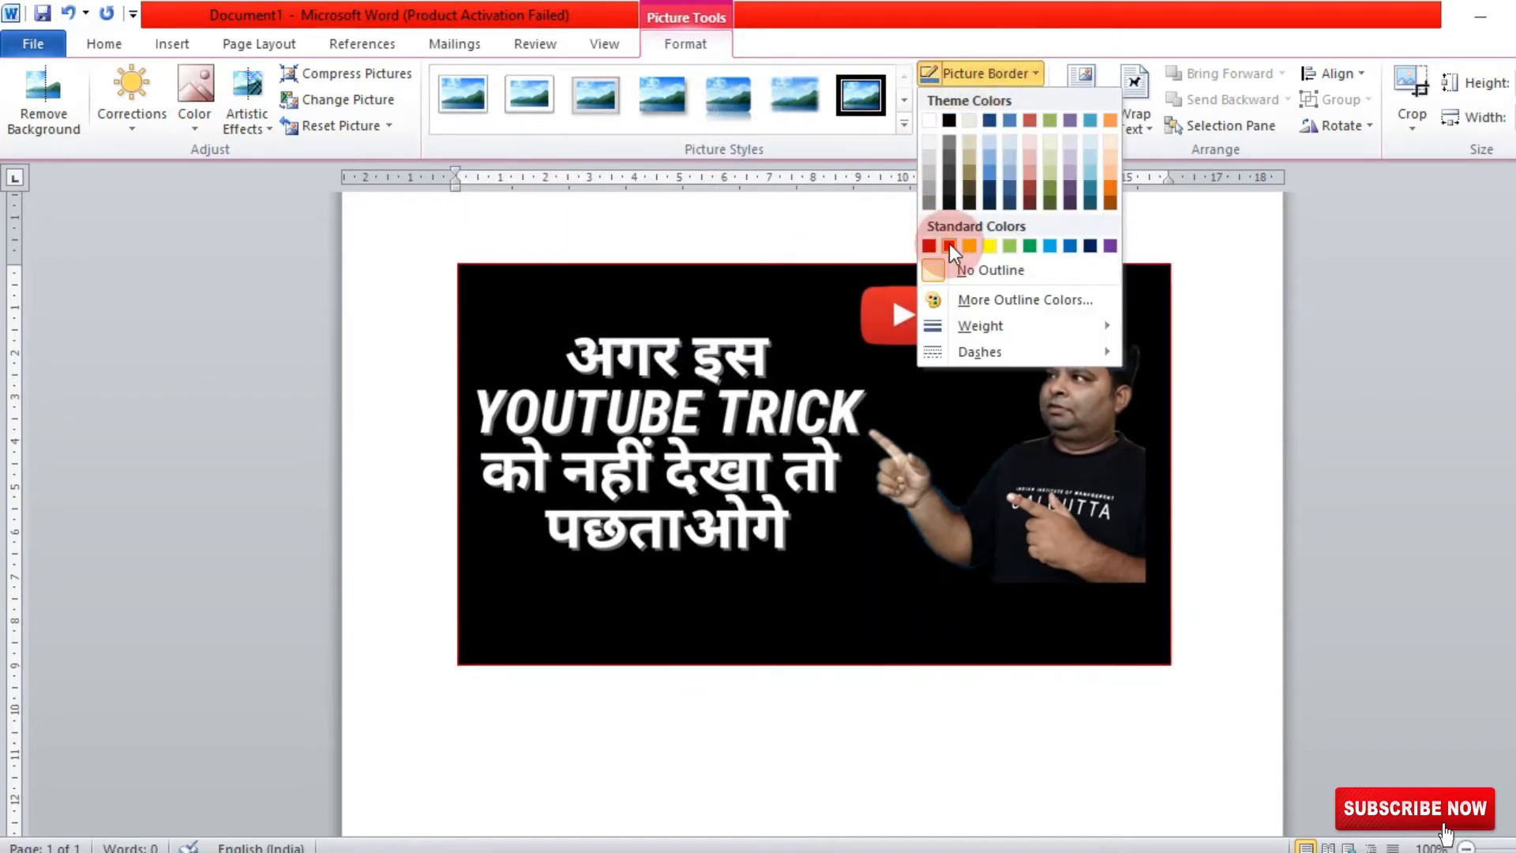
left_click(900, 124)
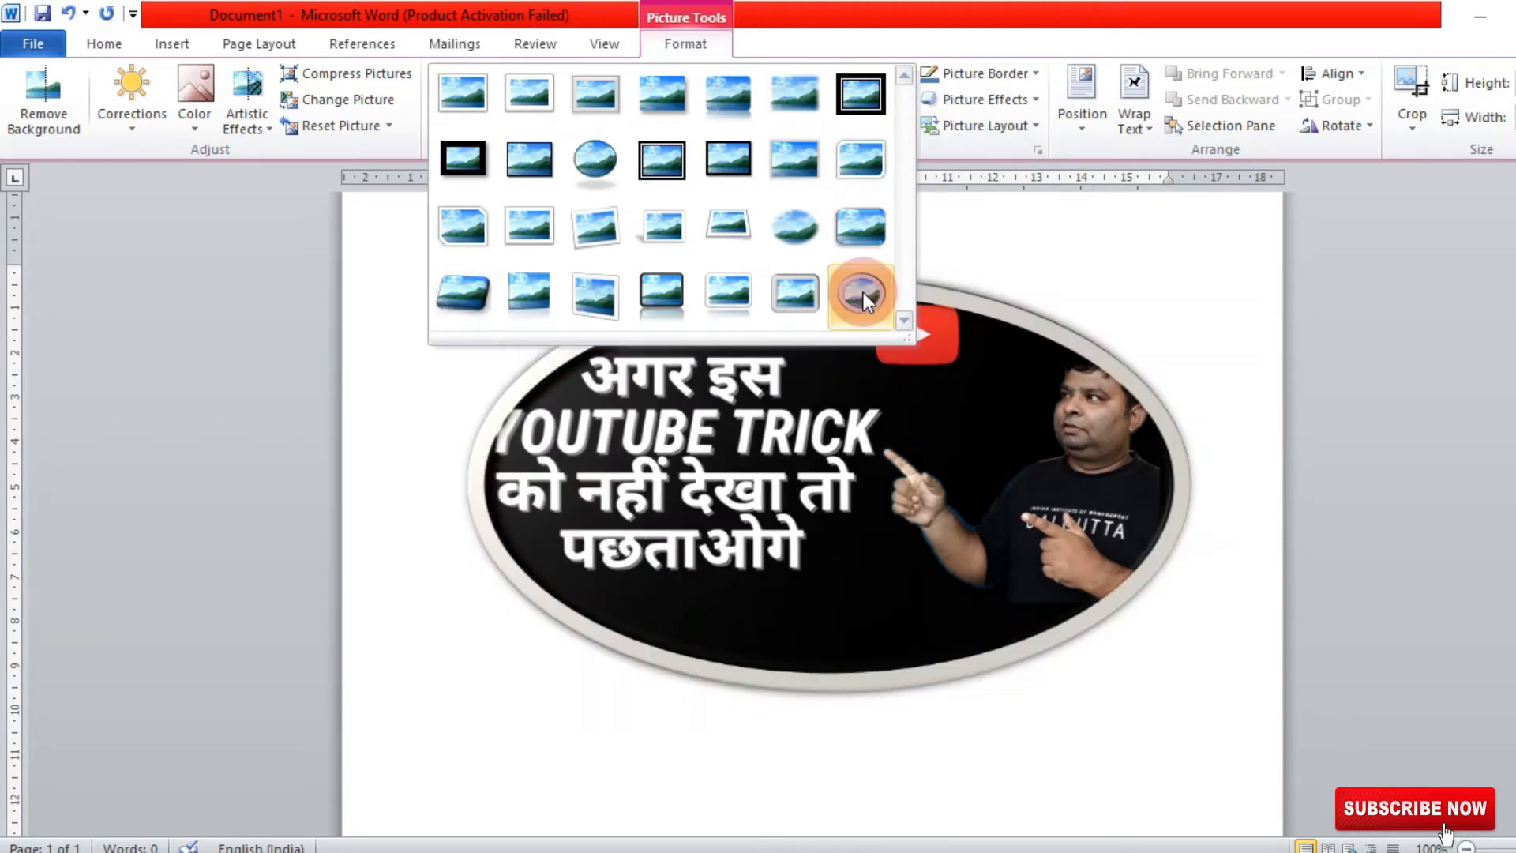
left_click(785, 295)
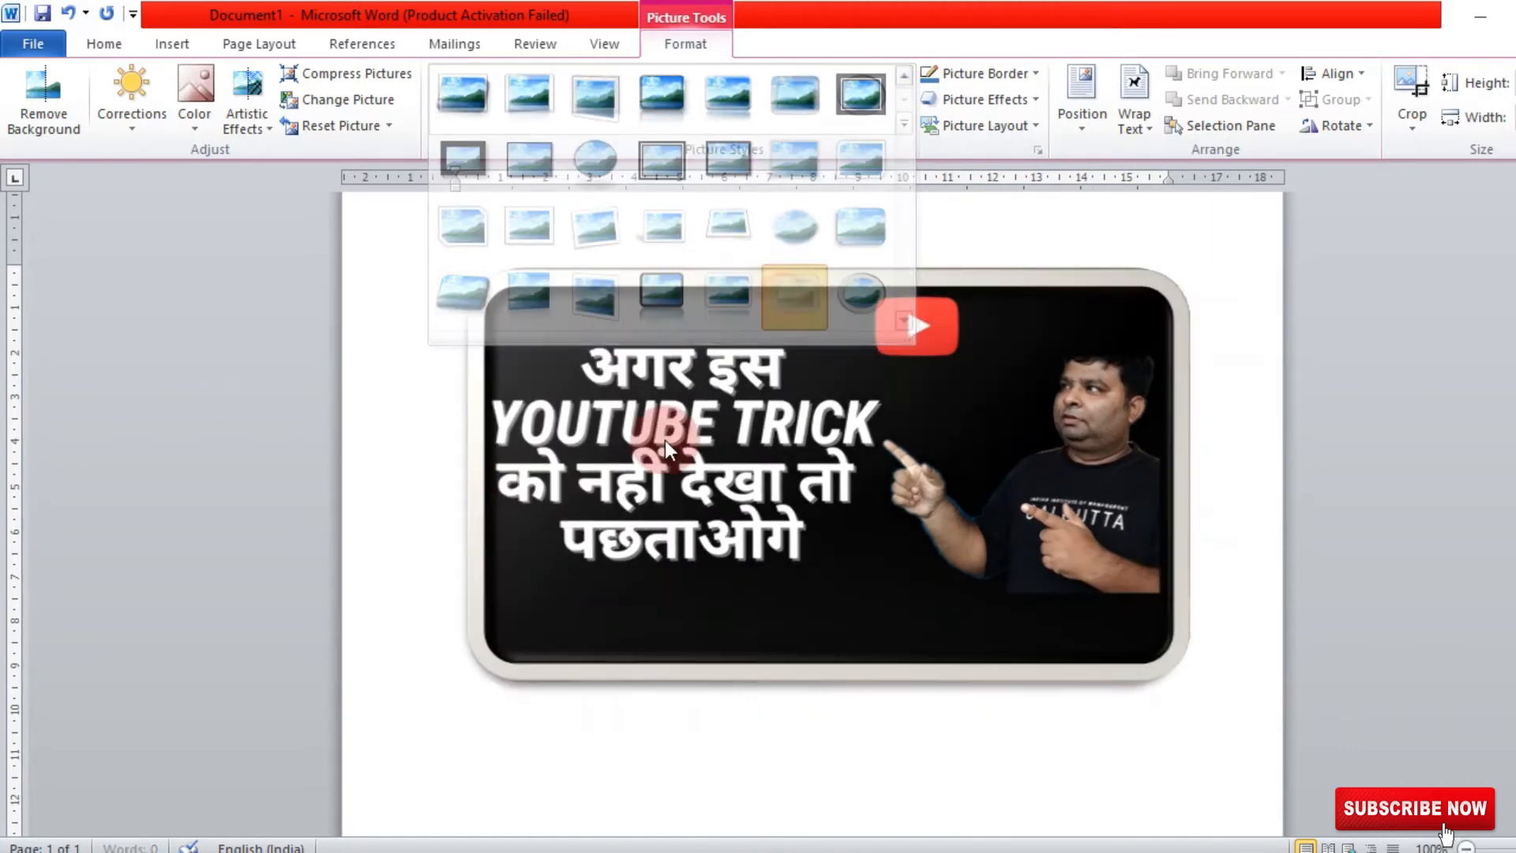
left_click(1004, 72)
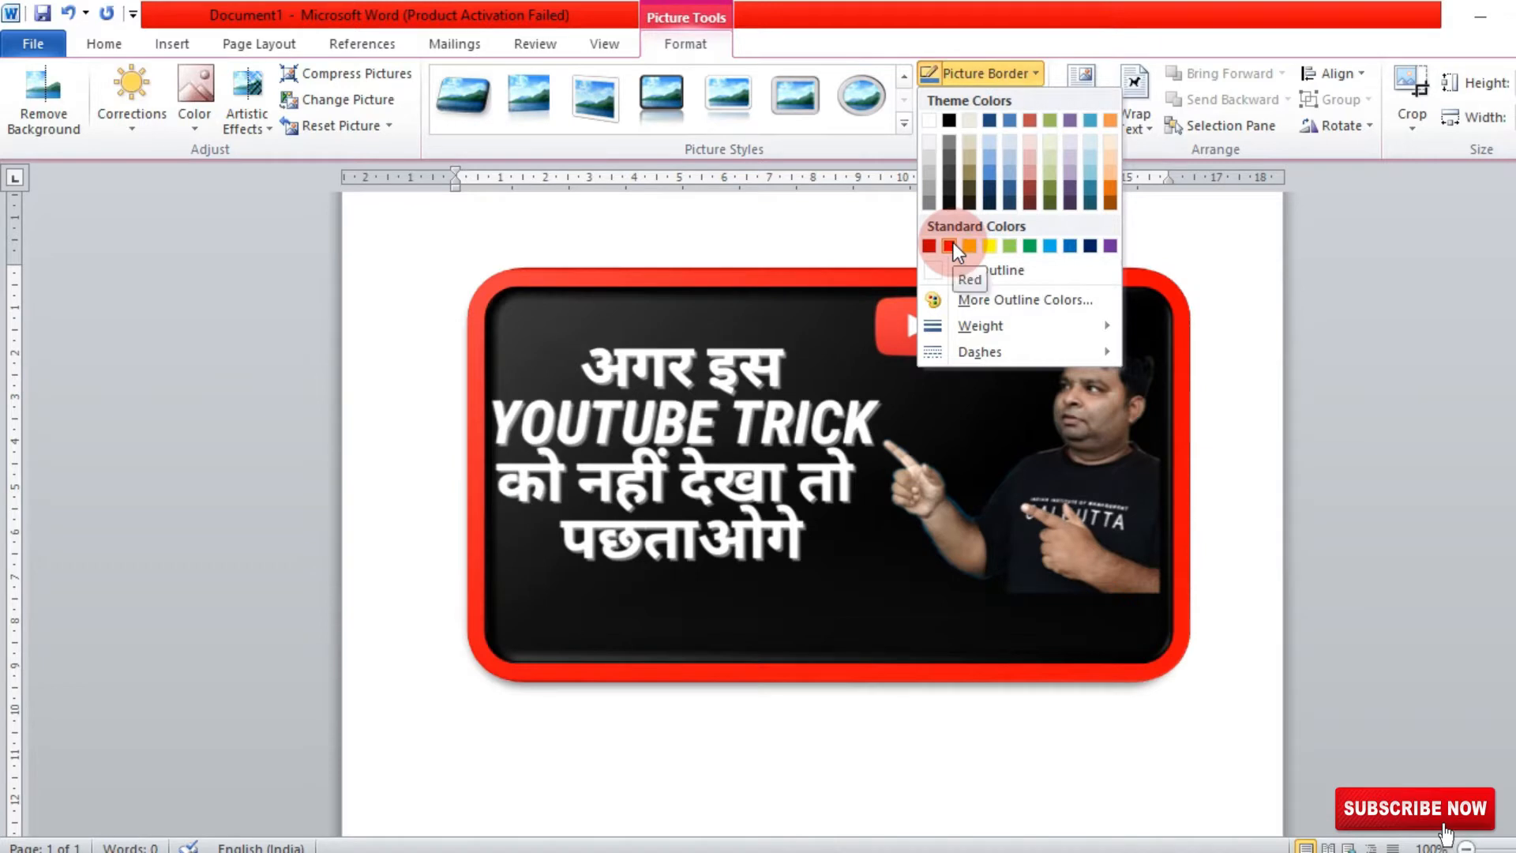
left_click(954, 244)
Add a blue glow effect around the picture, using the third-largest size of the blue glow variations
left_click(1013, 99)
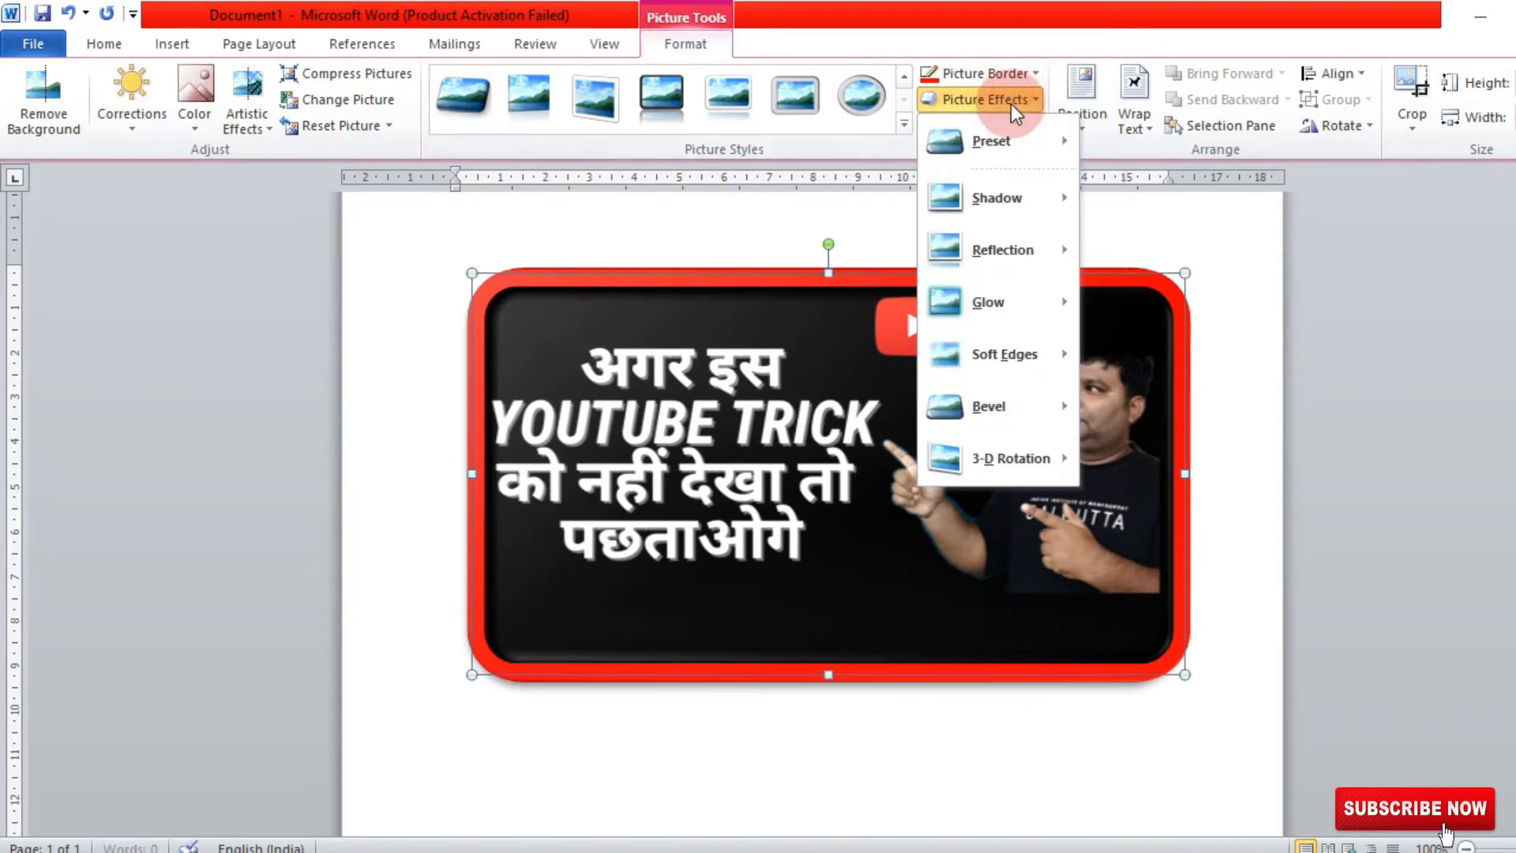
mouse_move(1069, 323)
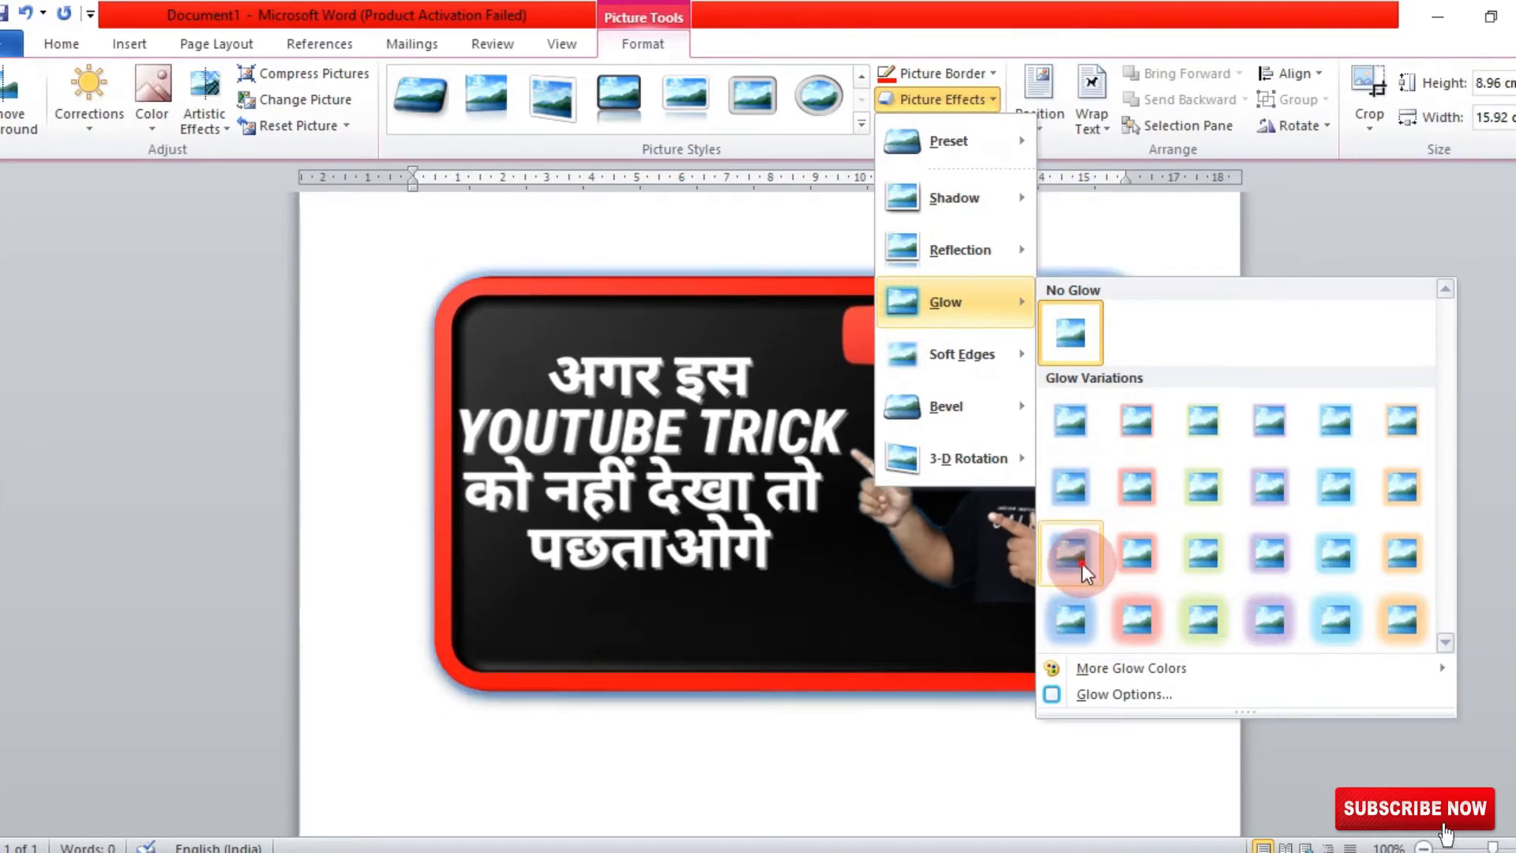
left_click(1072, 555)
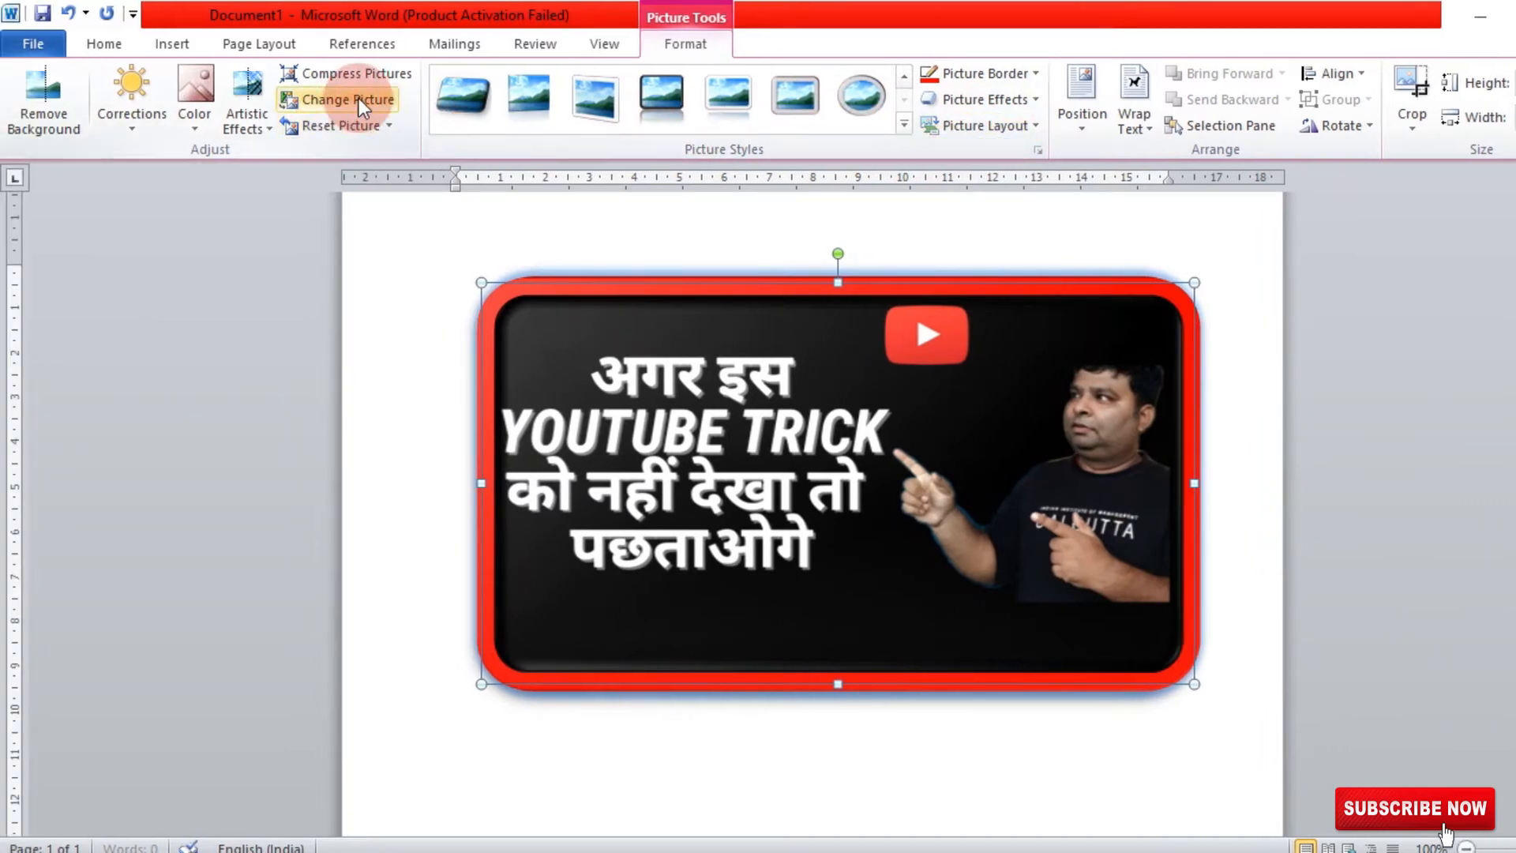
Replace the picture with 20200709_152206 from the data folder, keeping its formatting
left_click(359, 98)
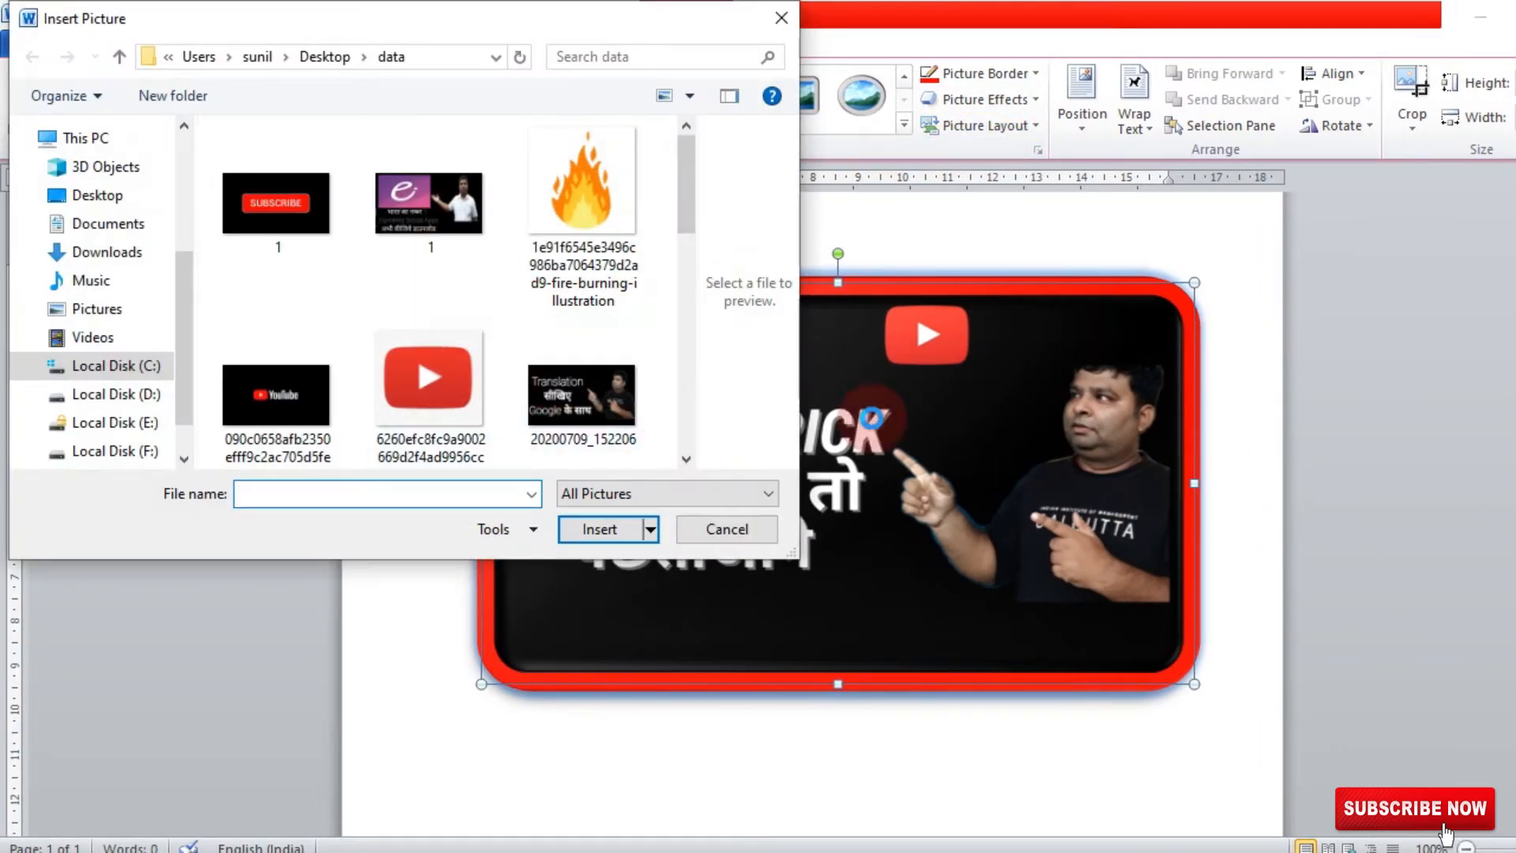
left_click(622, 377)
left_click(608, 536)
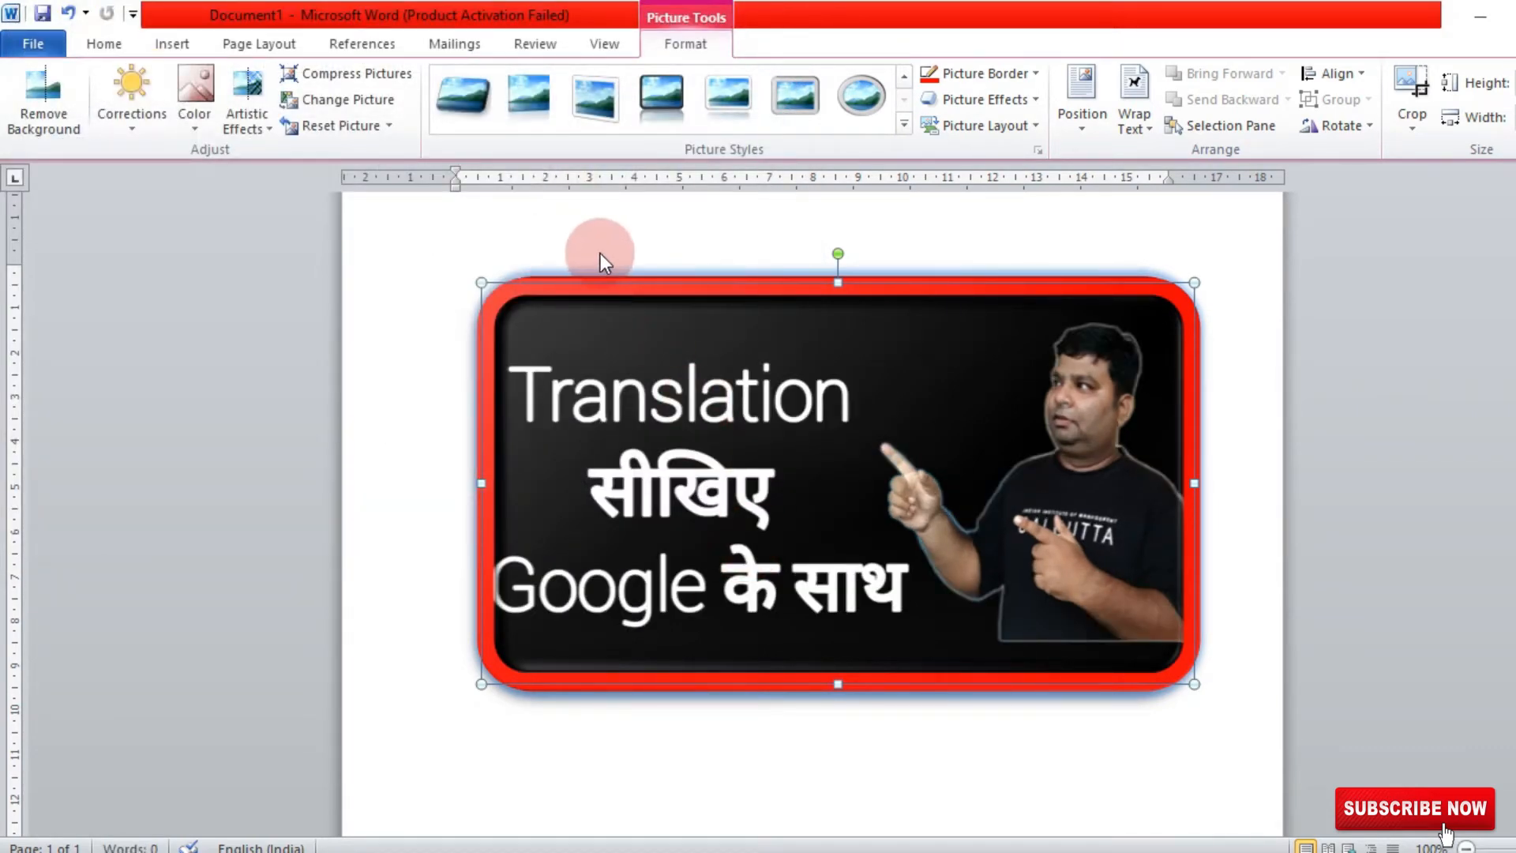
Recolor the picture with Red, Accent color 2 Light and apply a smudged, pastel-like artistic effect
left_click(166, 44)
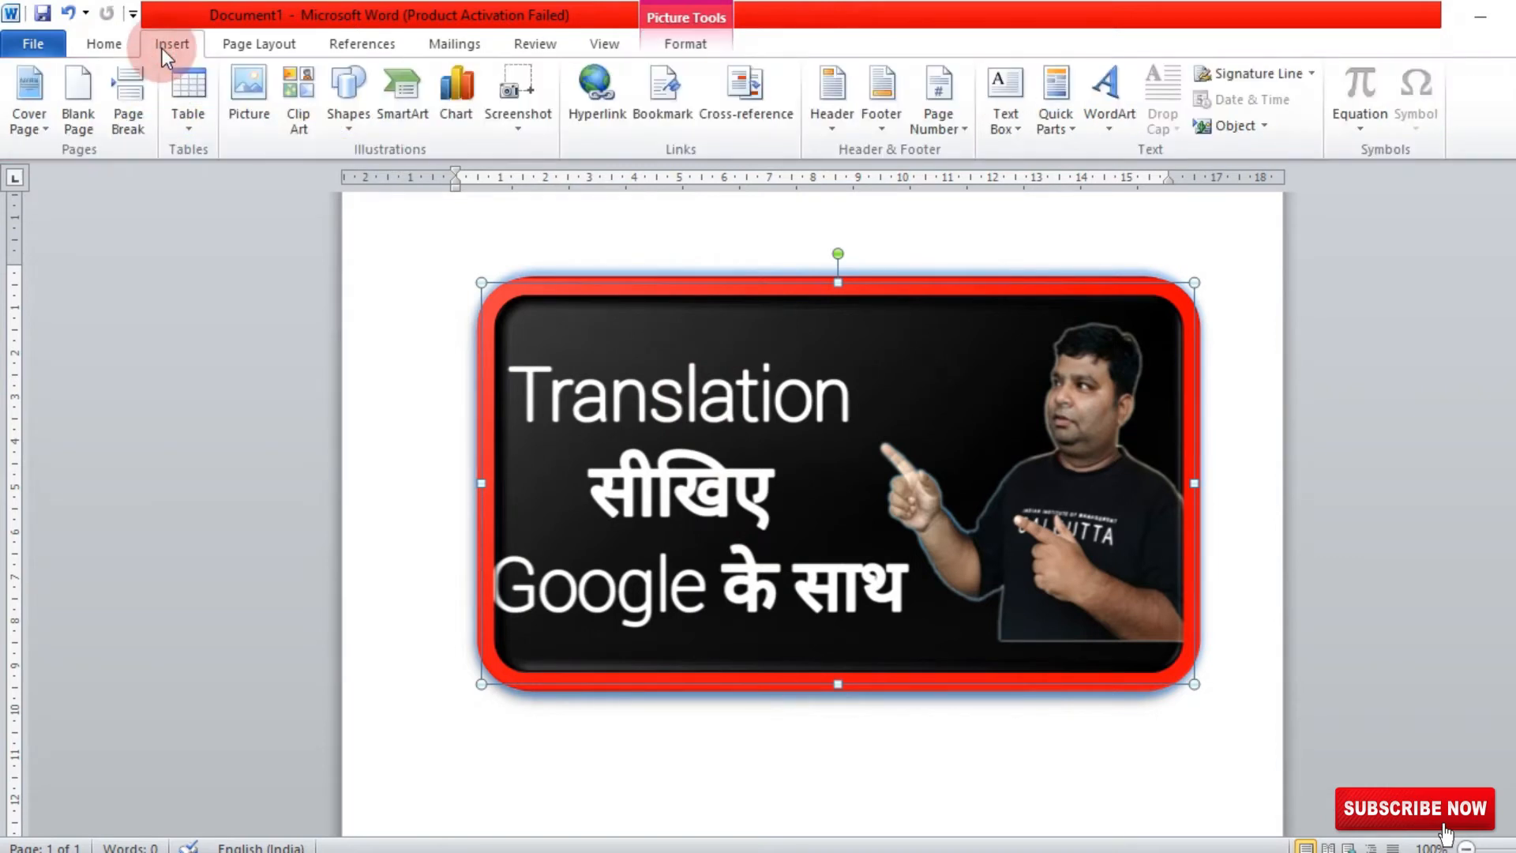
left_click(678, 42)
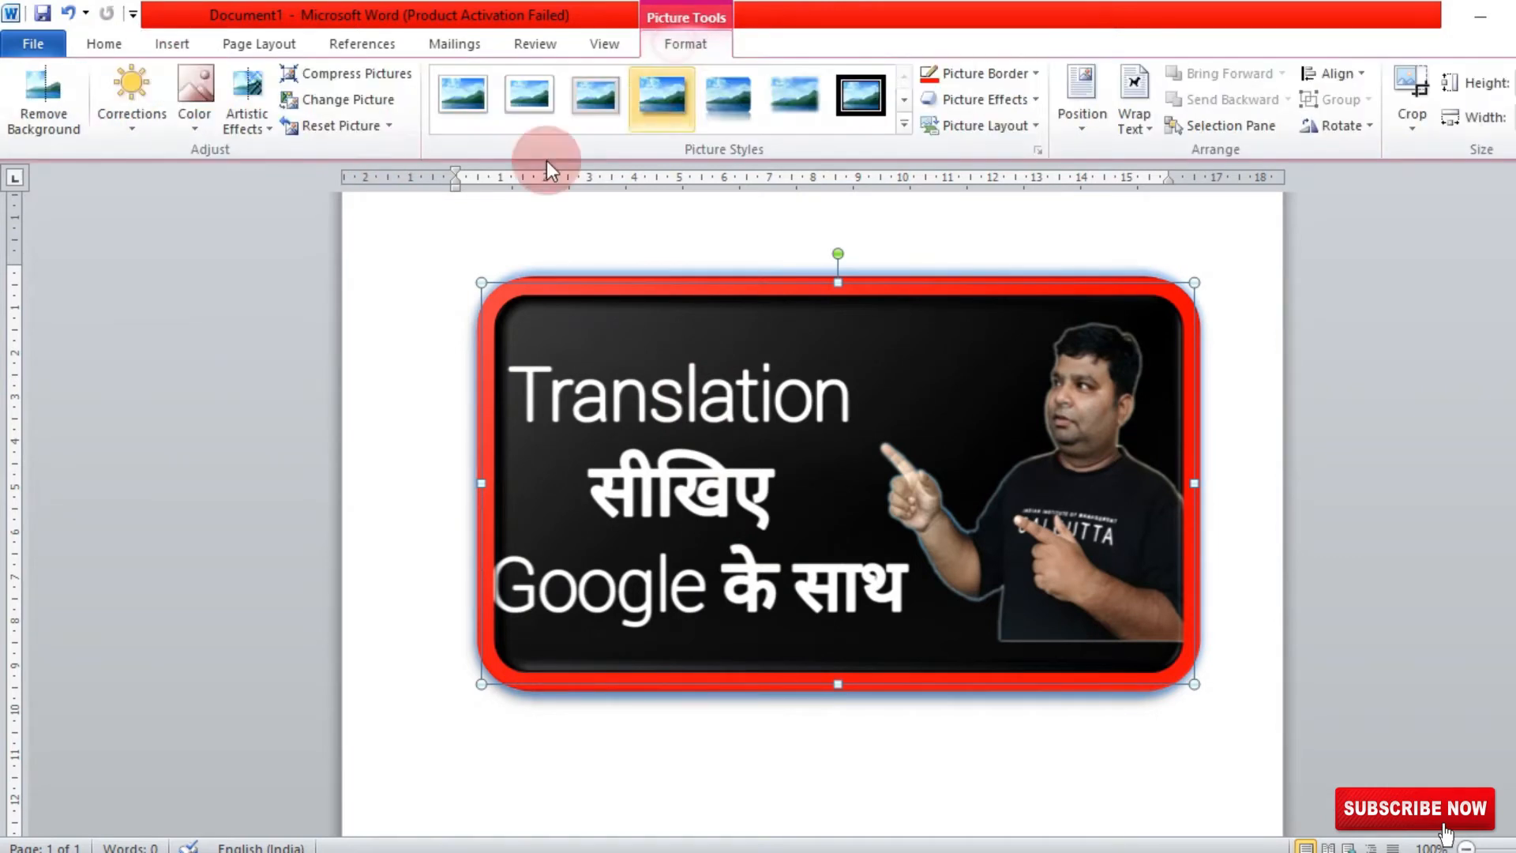
left_click(196, 126)
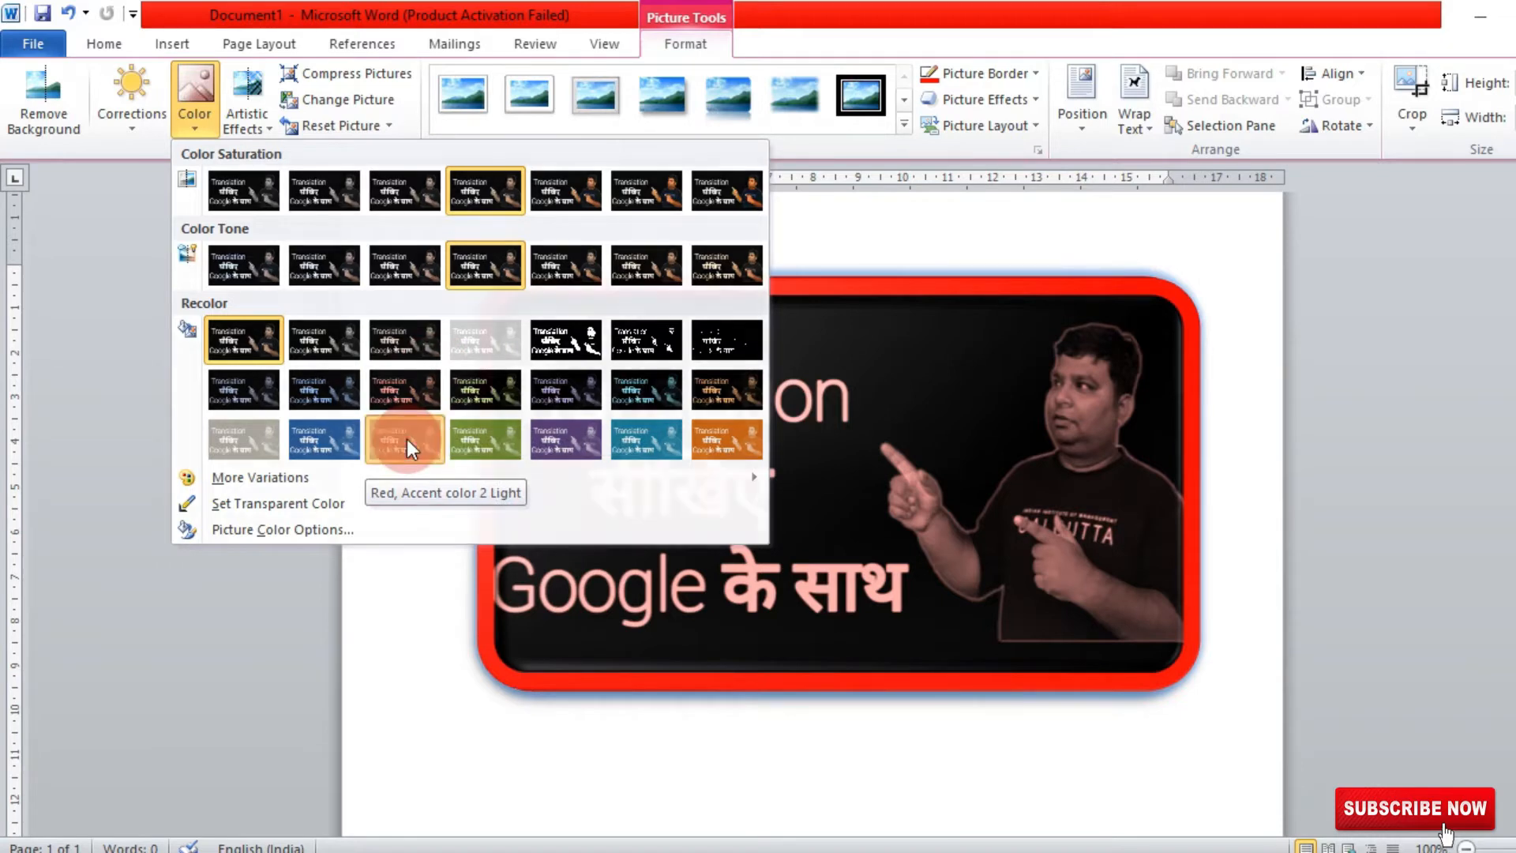
left_click(406, 439)
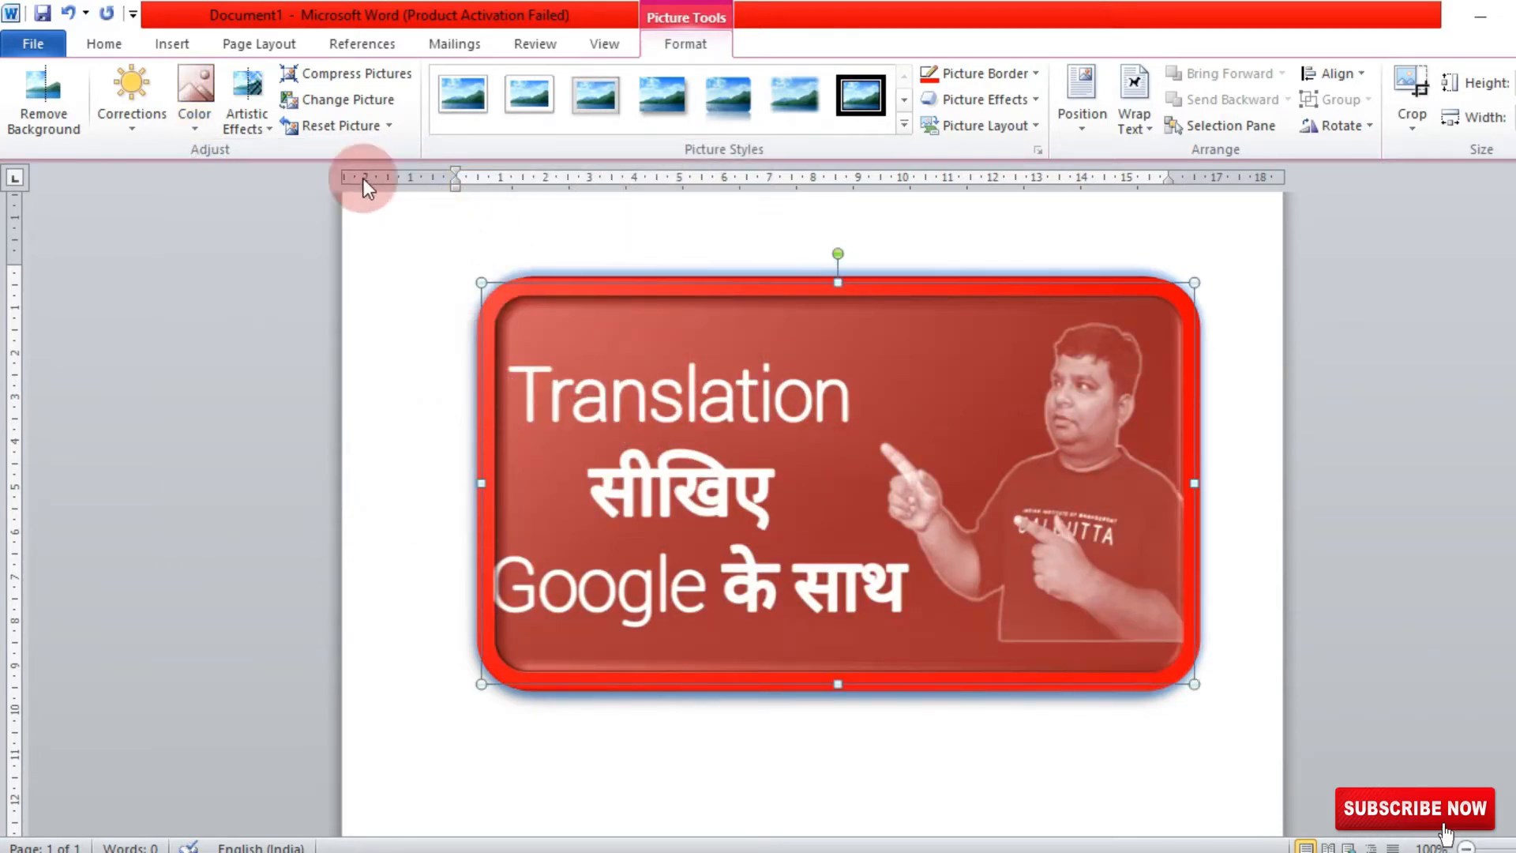
left_click(248, 125)
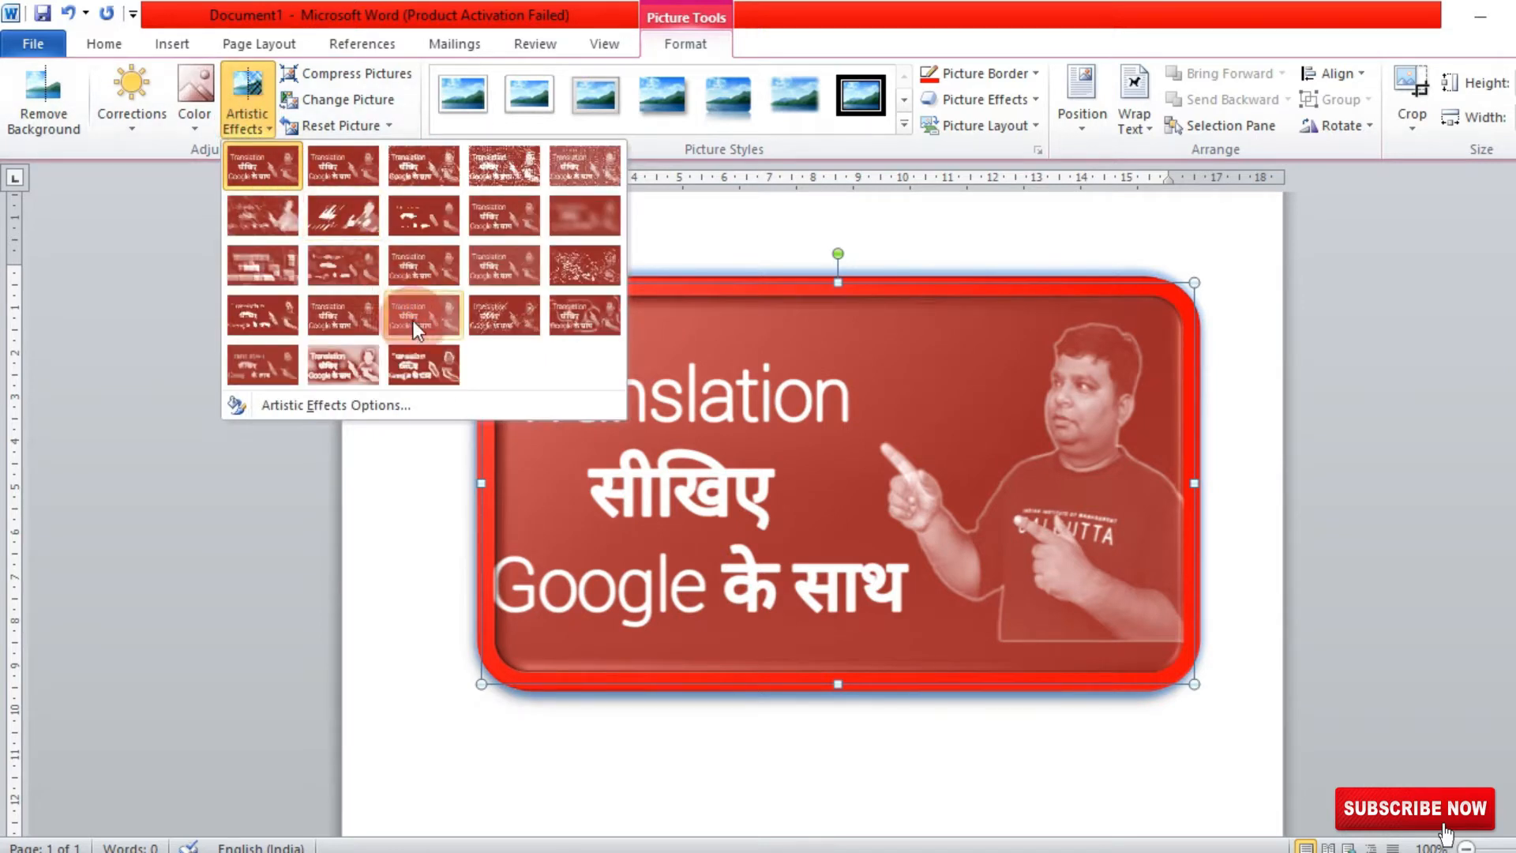
left_click(510, 316)
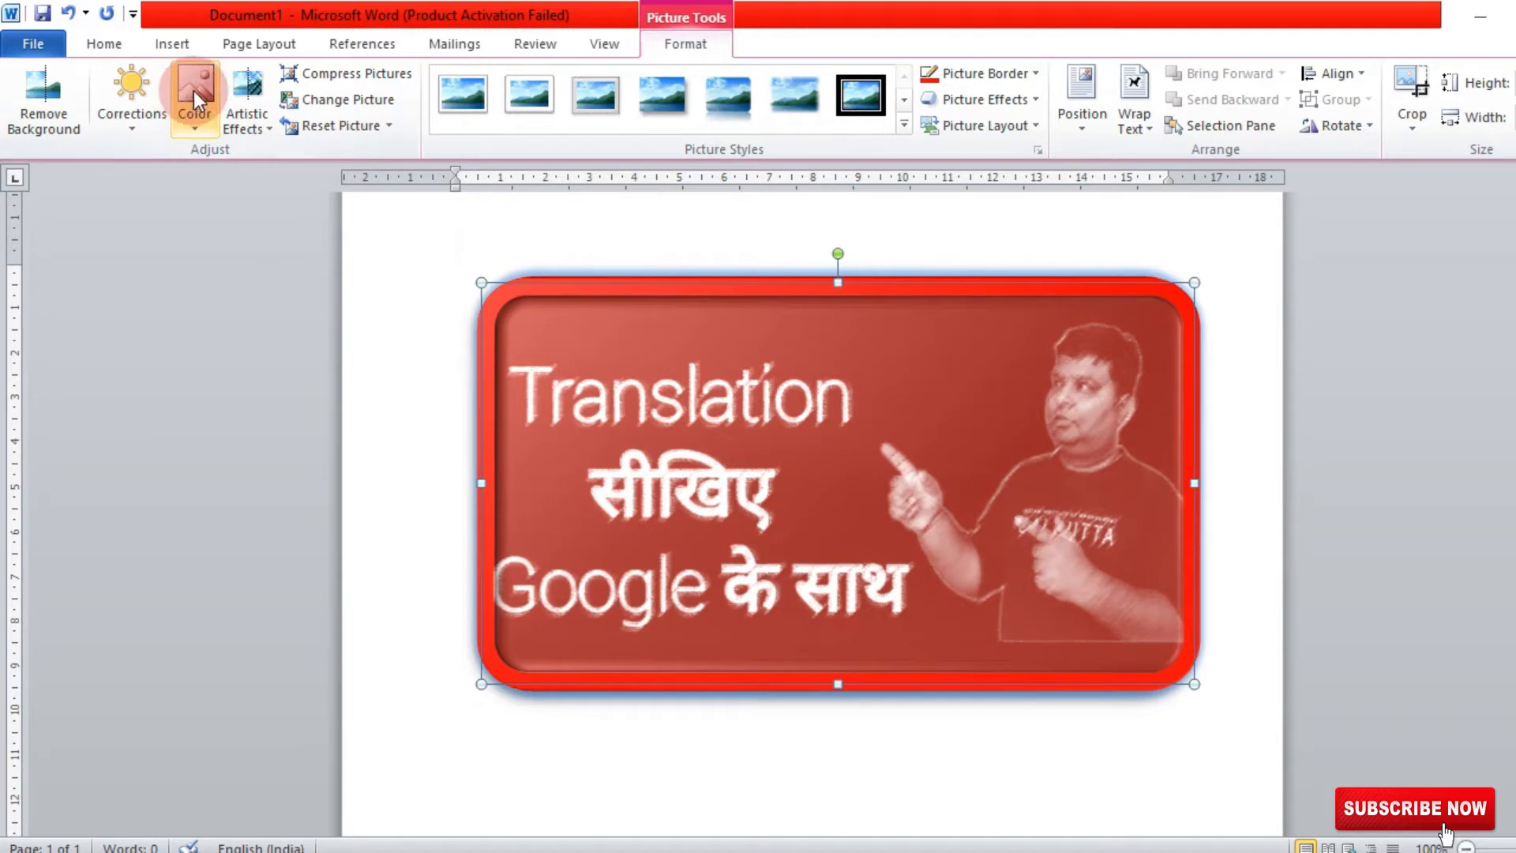
Delete the picture from the page and search the clip art collection for "school"
left_click(162, 44)
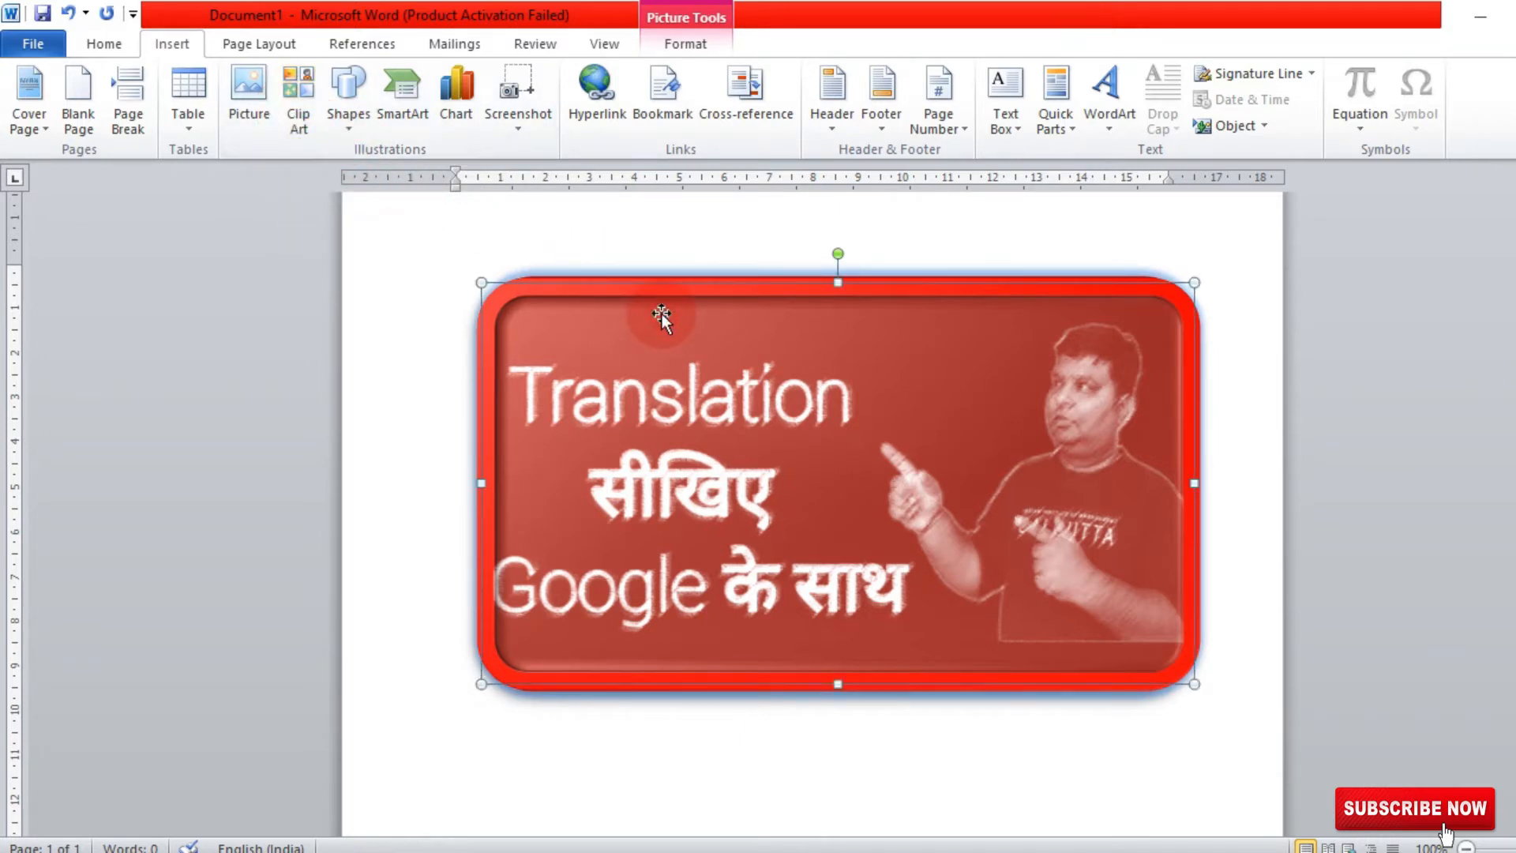
key("Delete")
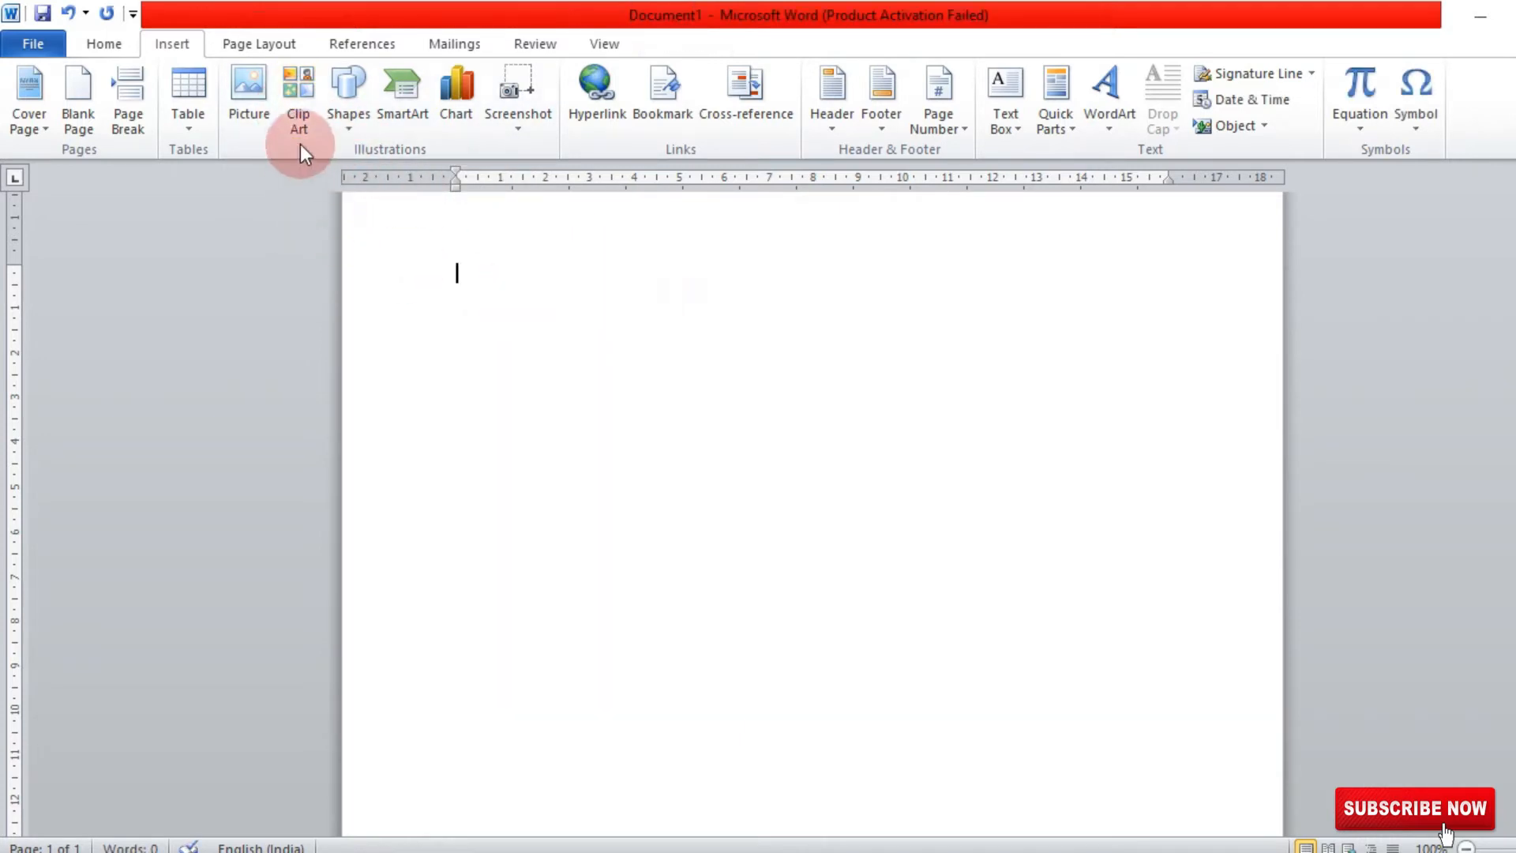
left_click(296, 135)
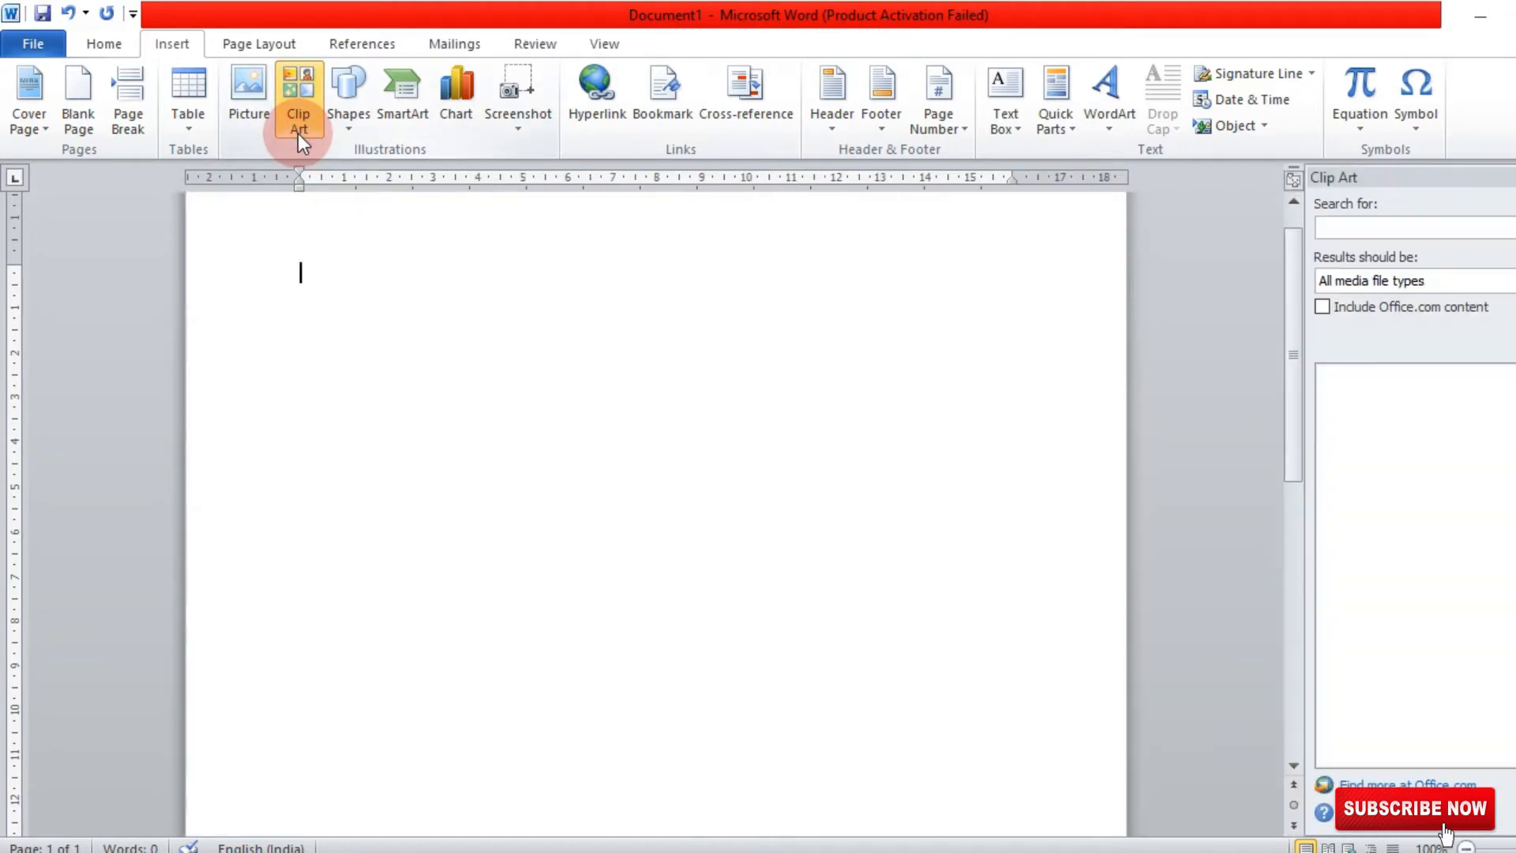
left_click(1393, 229)
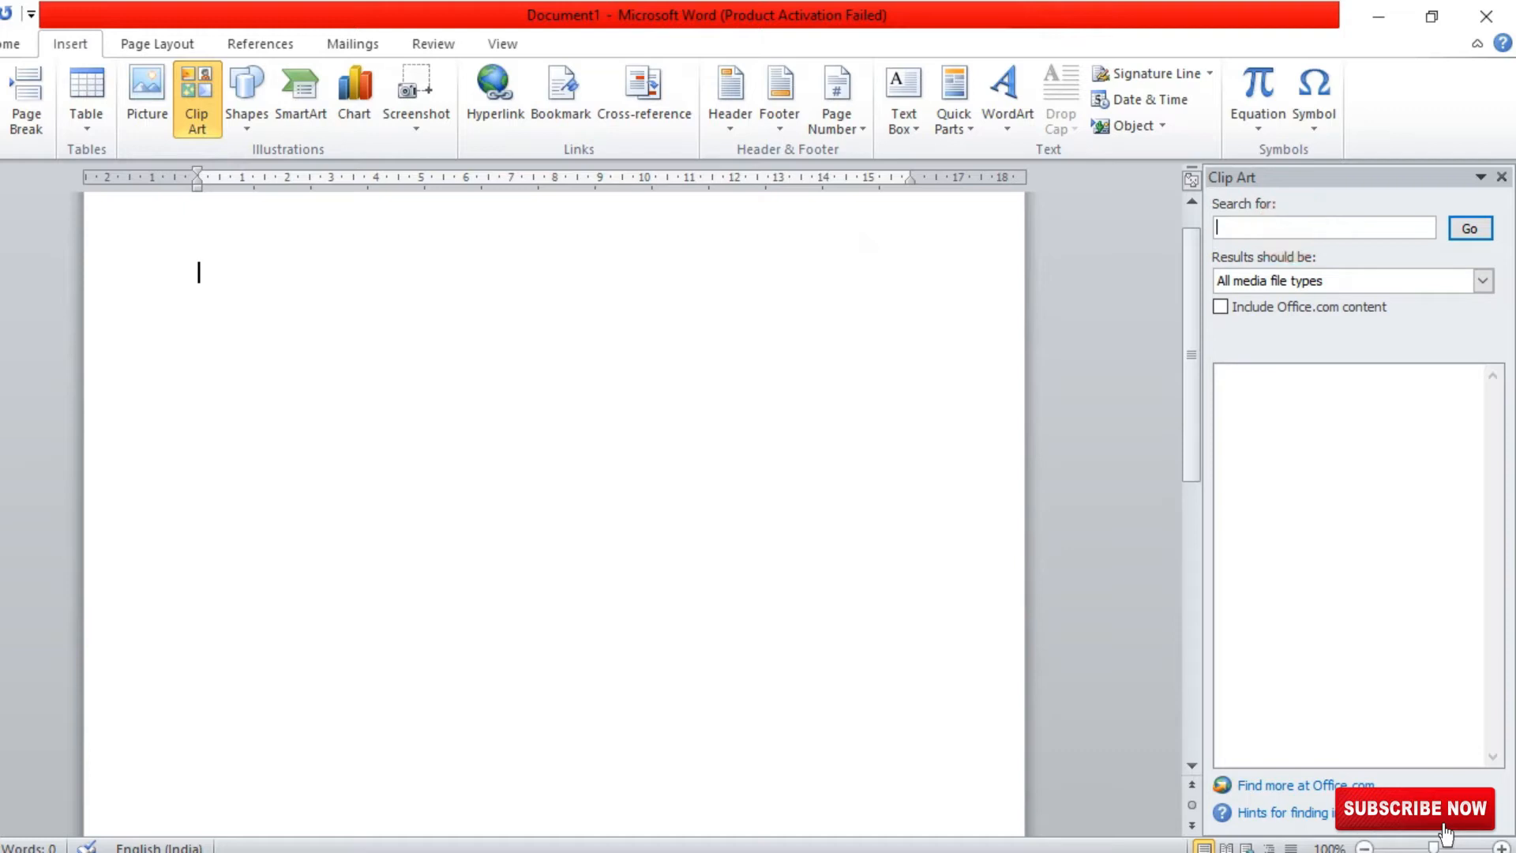
type("schoo")
left_click(1469, 229)
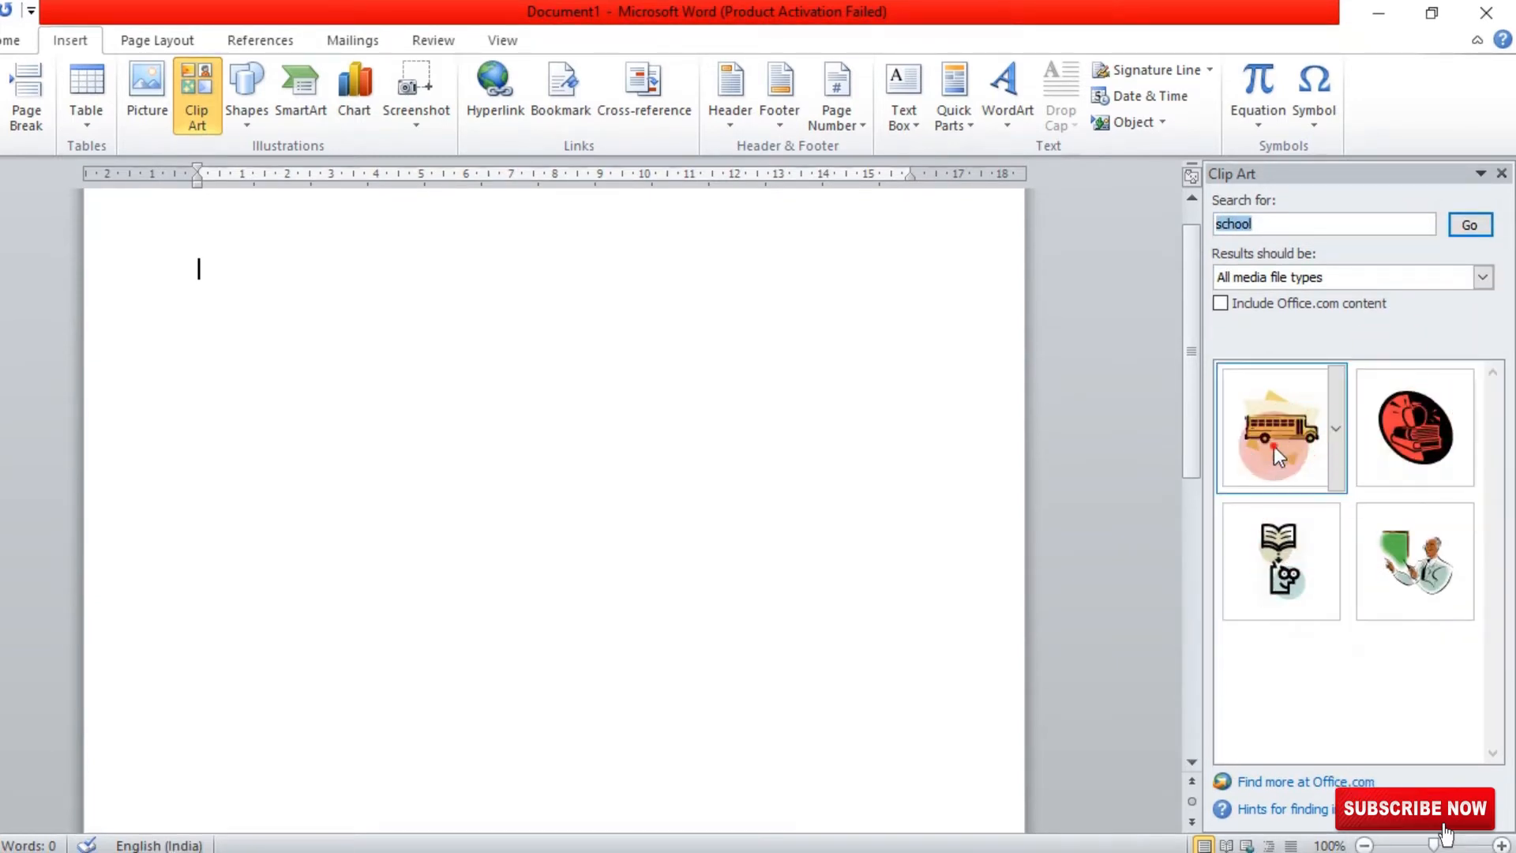
Insert the school bus clip art and stretch it to about 9 cm high and 13.5 cm wide
left_click_drag(1272, 447, 744, 456)
left_click_drag(410, 415, 517, 471)
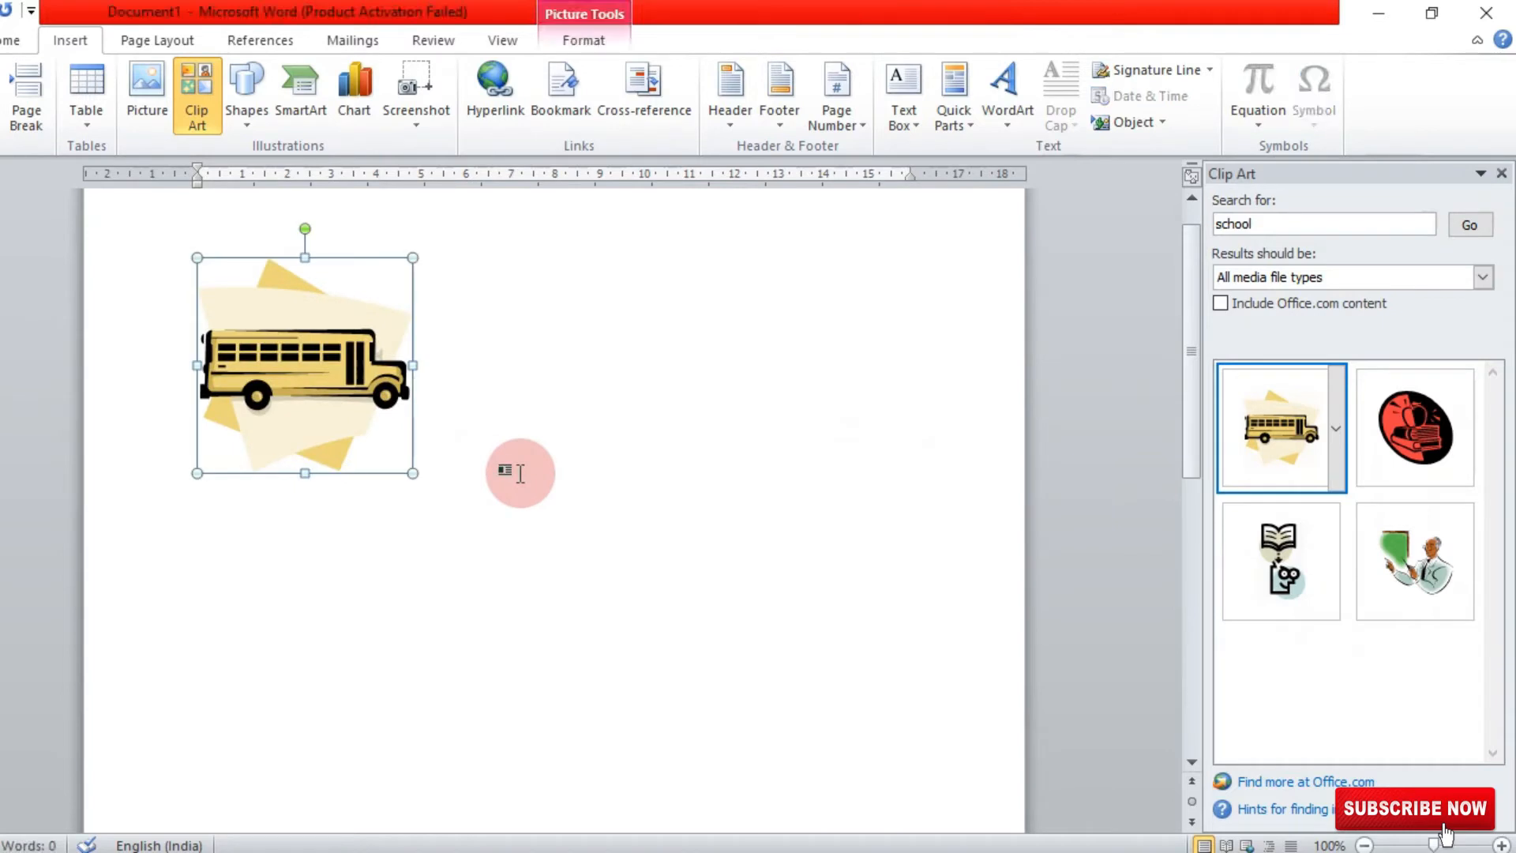
left_click_drag(411, 474, 602, 661)
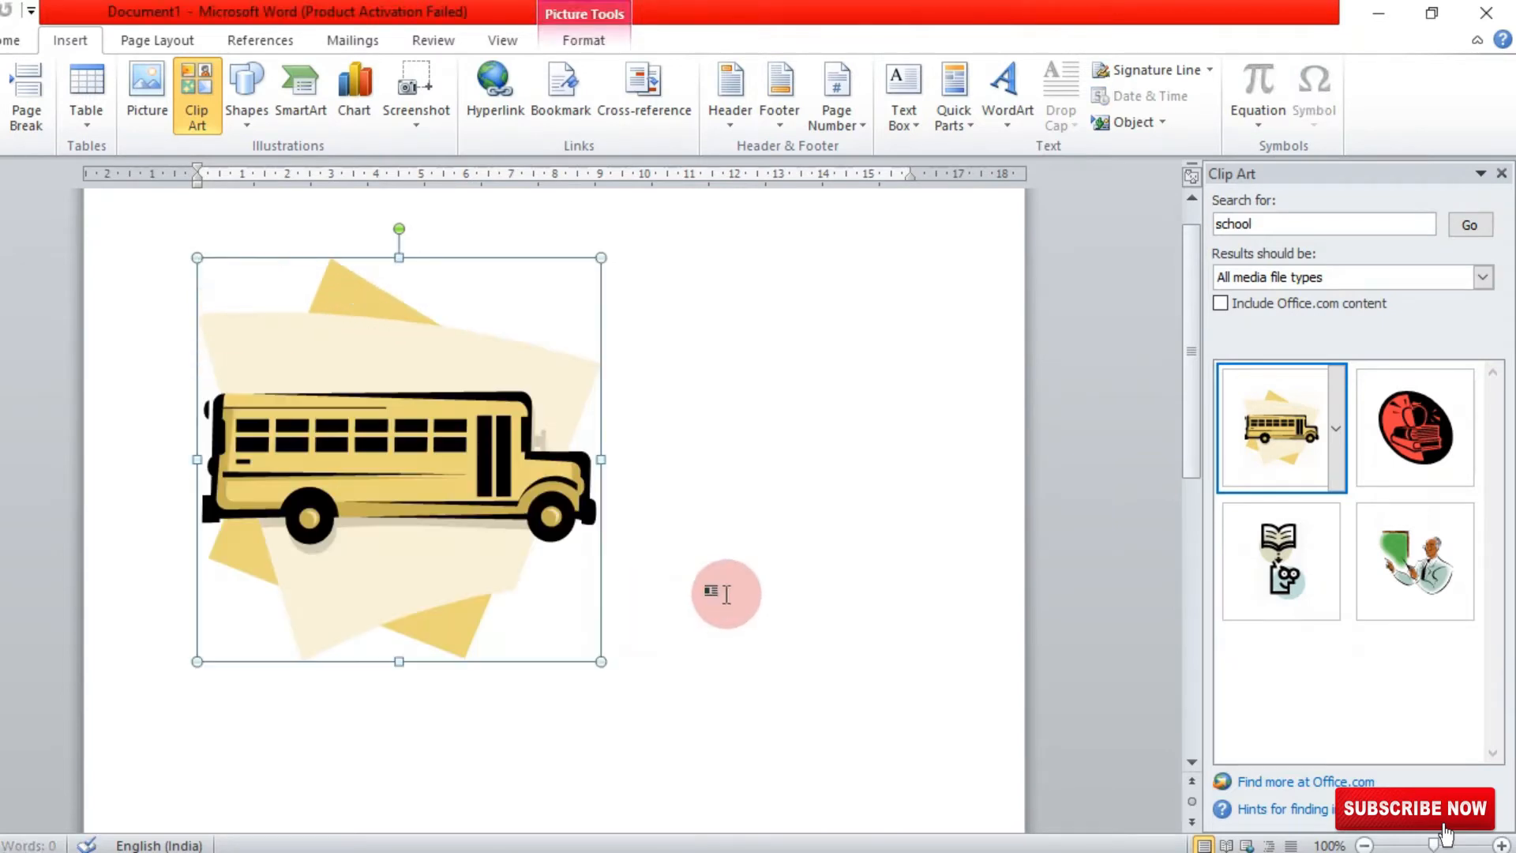
left_click_drag(602, 457, 799, 485)
Recolor the bus clip art blue-gray and apply the metallic rounded-rectangle frame style
left_click(588, 42)
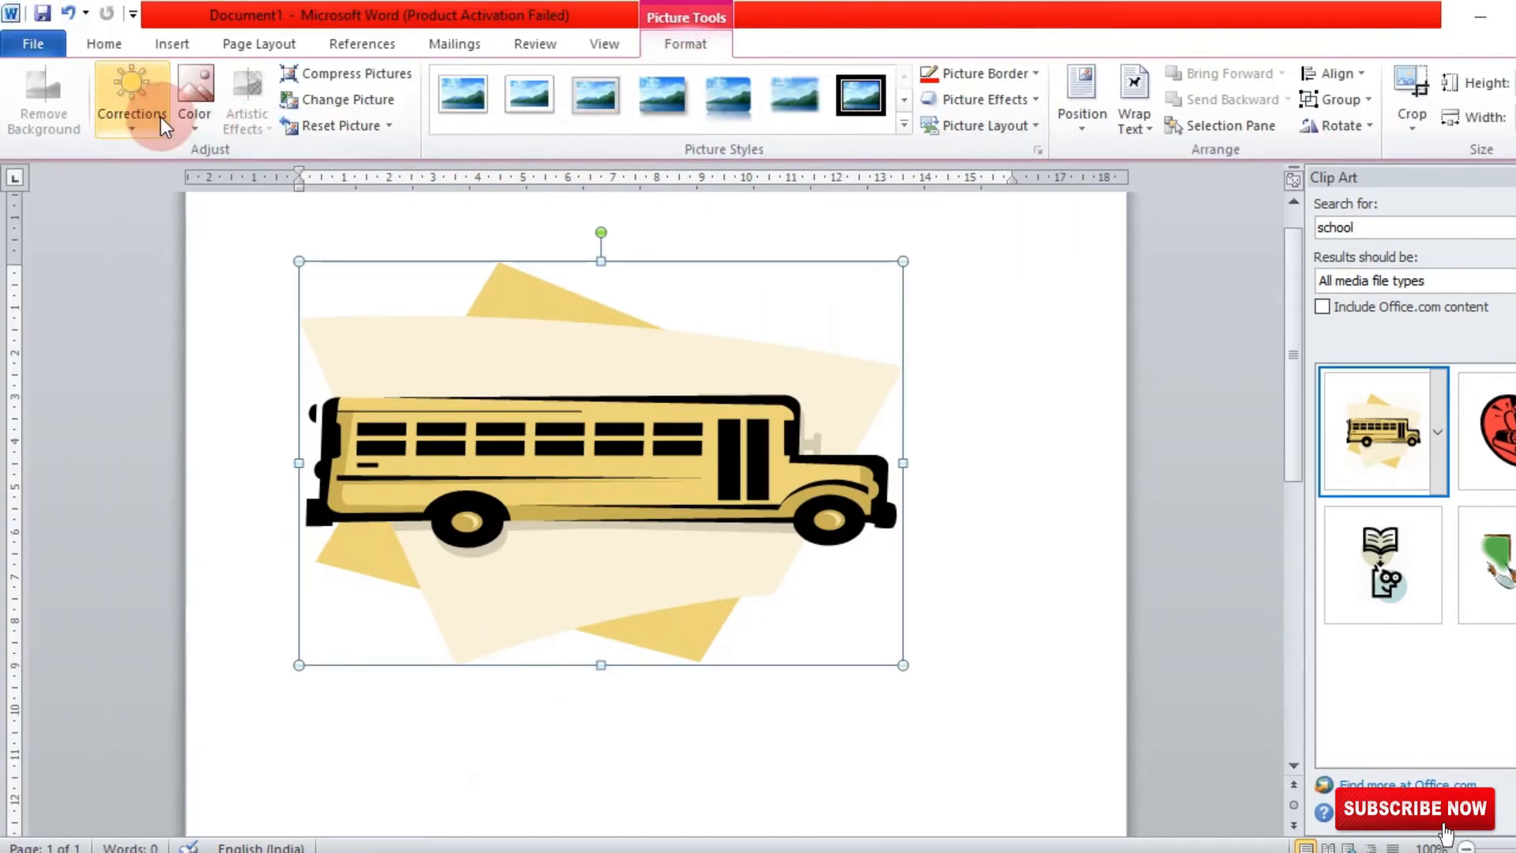
left_click(190, 126)
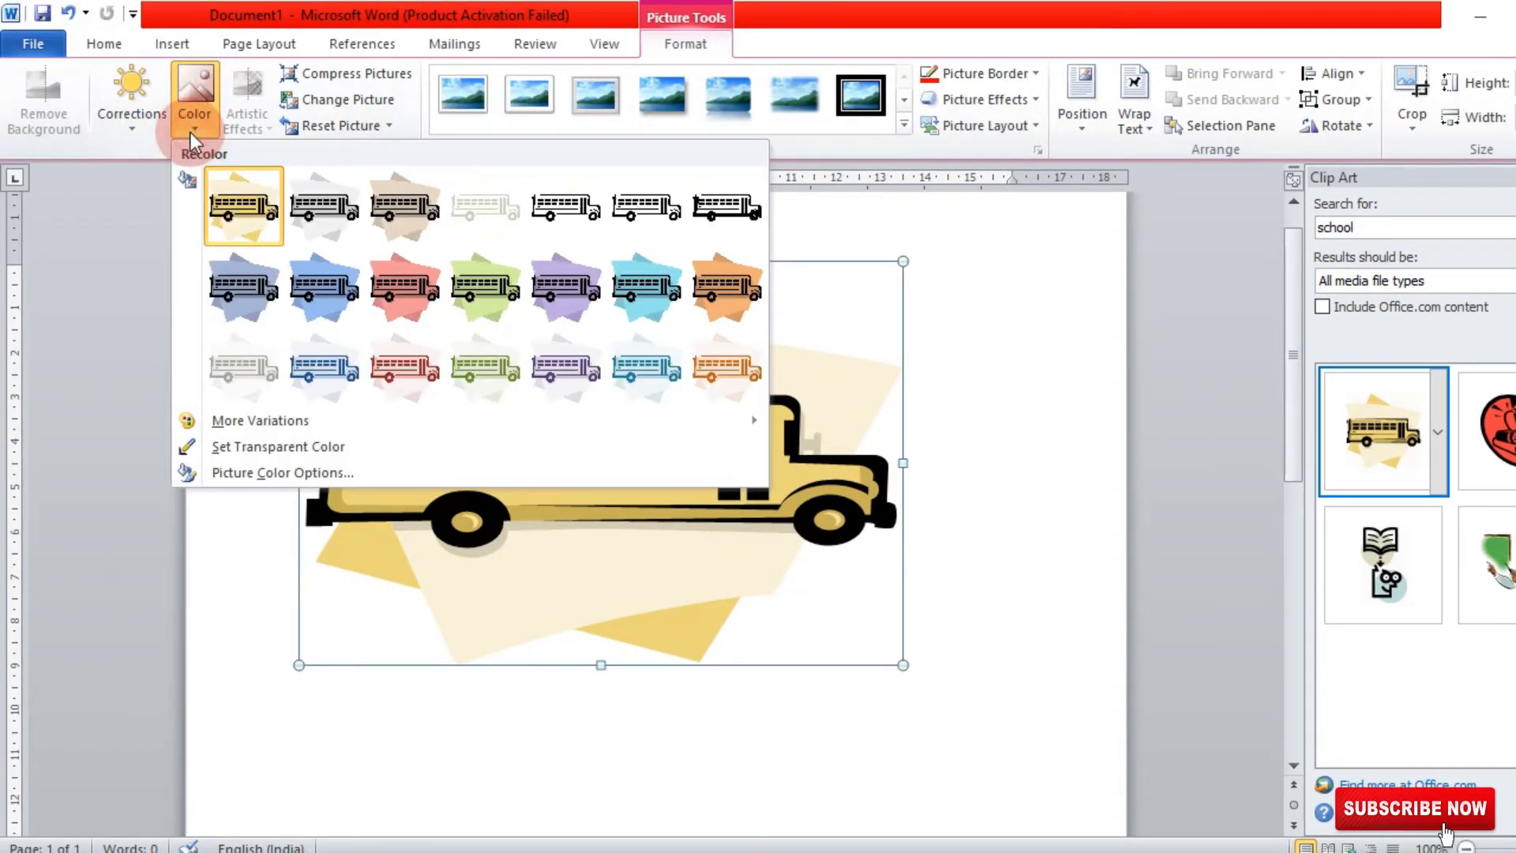
left_click(242, 282)
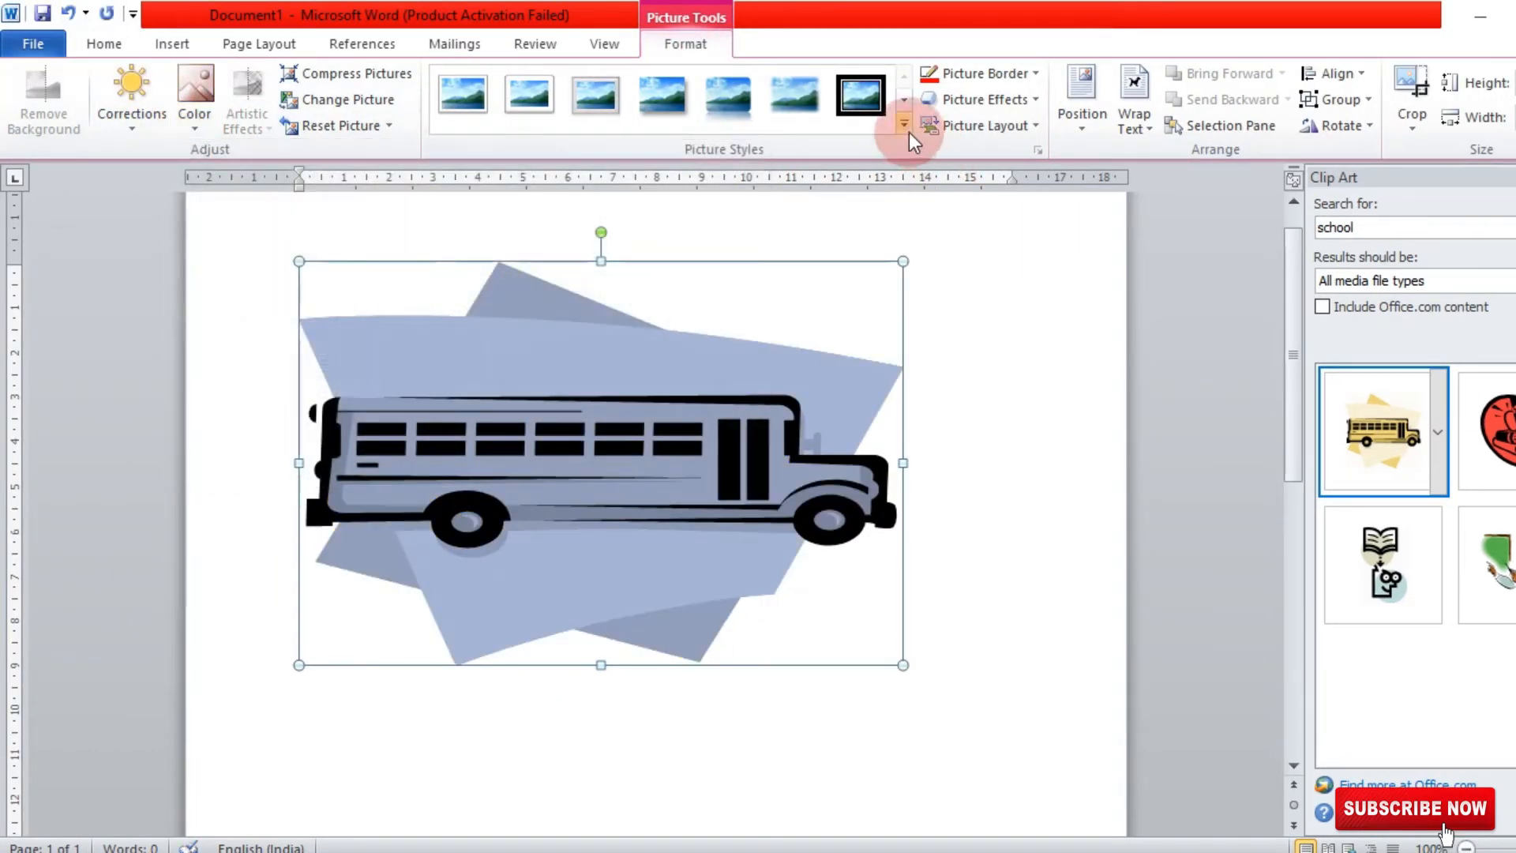
left_click(906, 126)
left_click(788, 306)
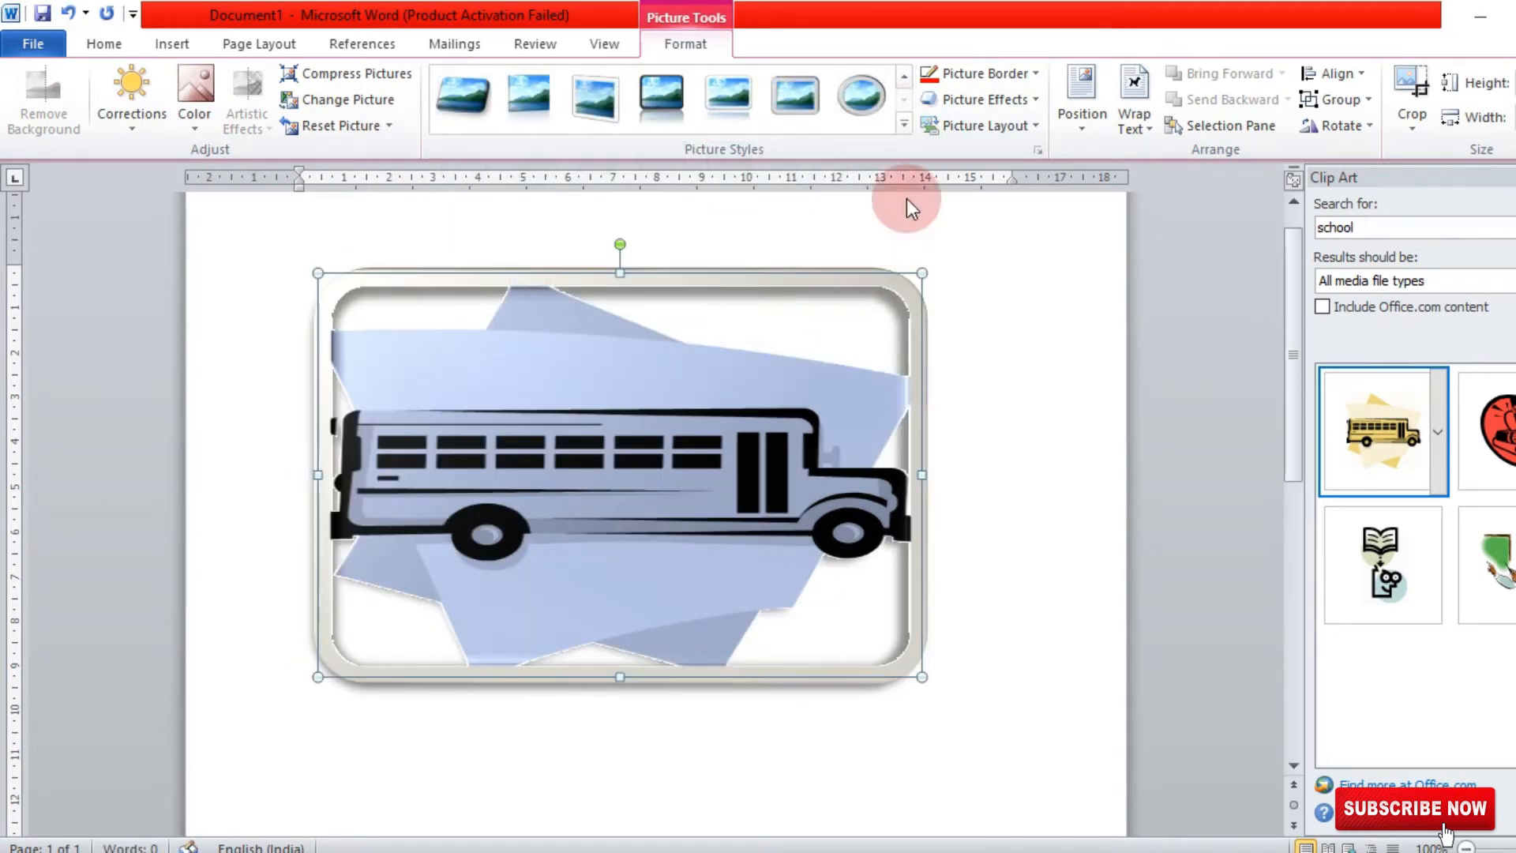
Color the bus picture's border Red and add the Olive Green, 8 pt glow, Accent color 3 effect
left_click(1018, 75)
left_click(949, 246)
left_click(1029, 106)
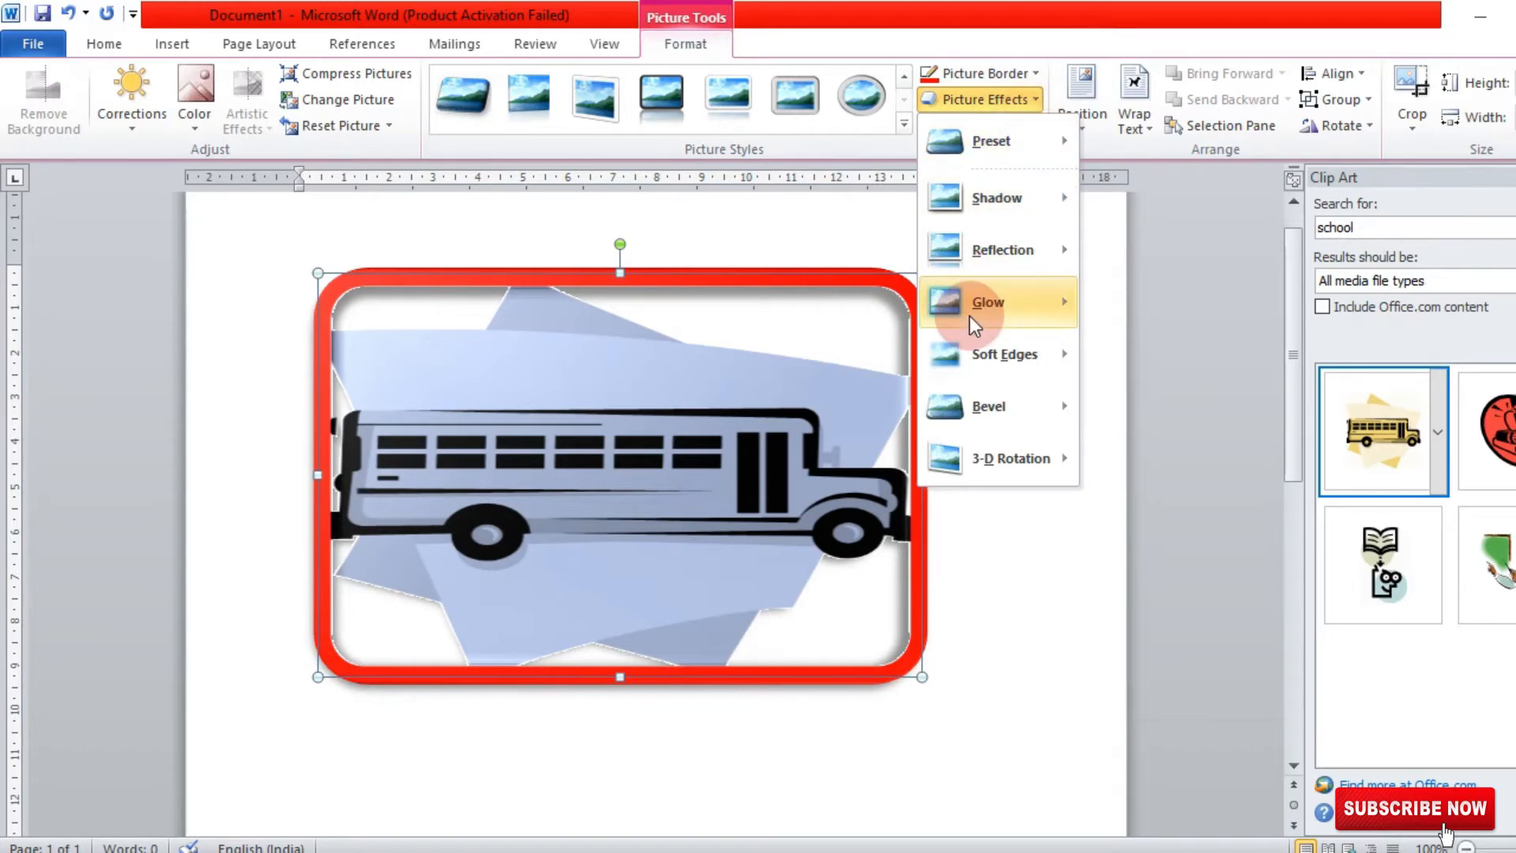
mouse_move(1009, 298)
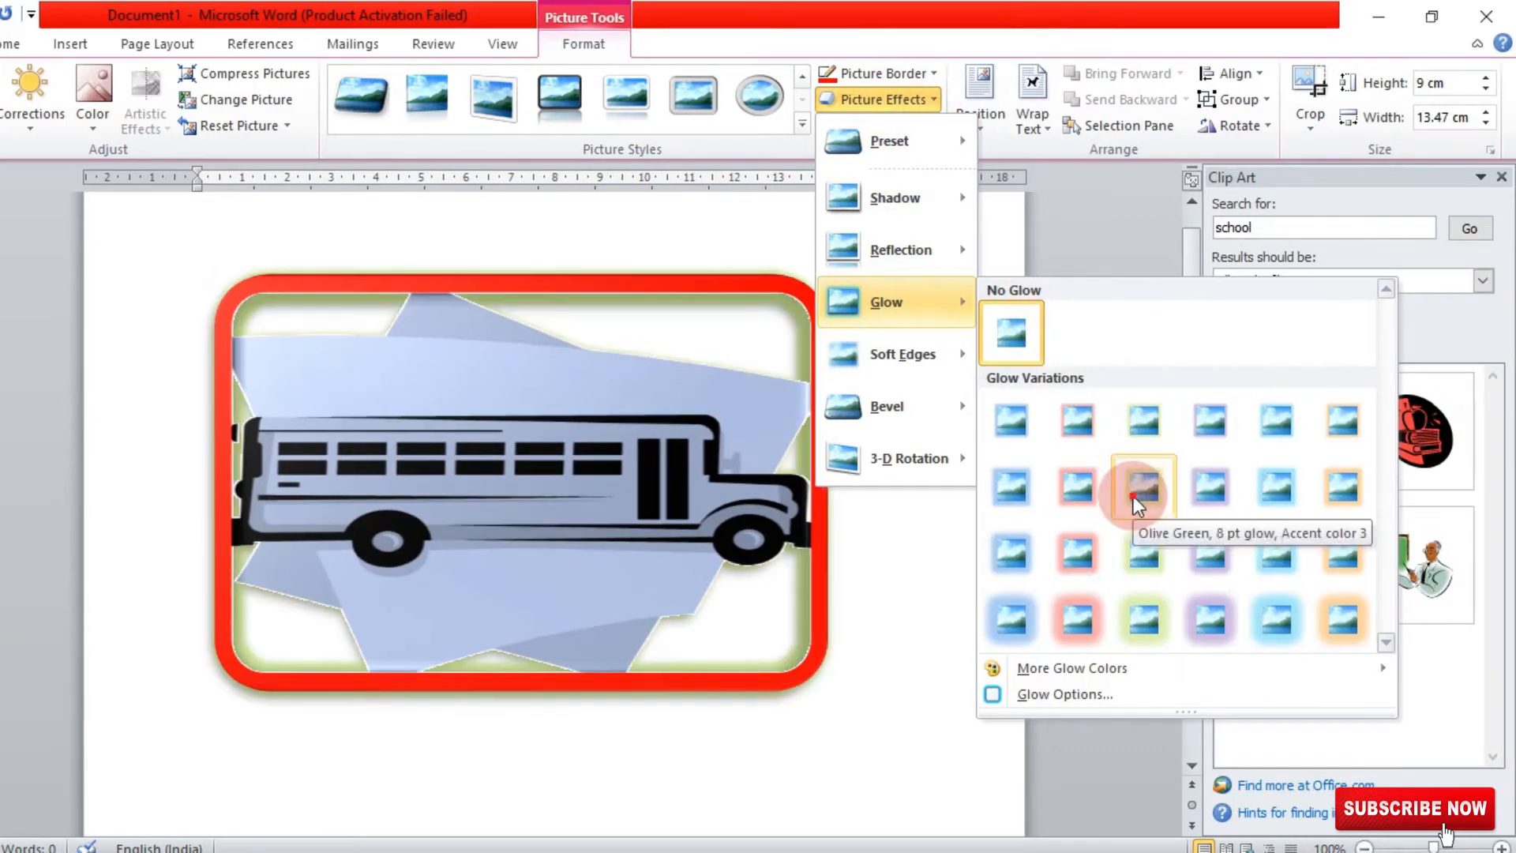
left_click(1137, 505)
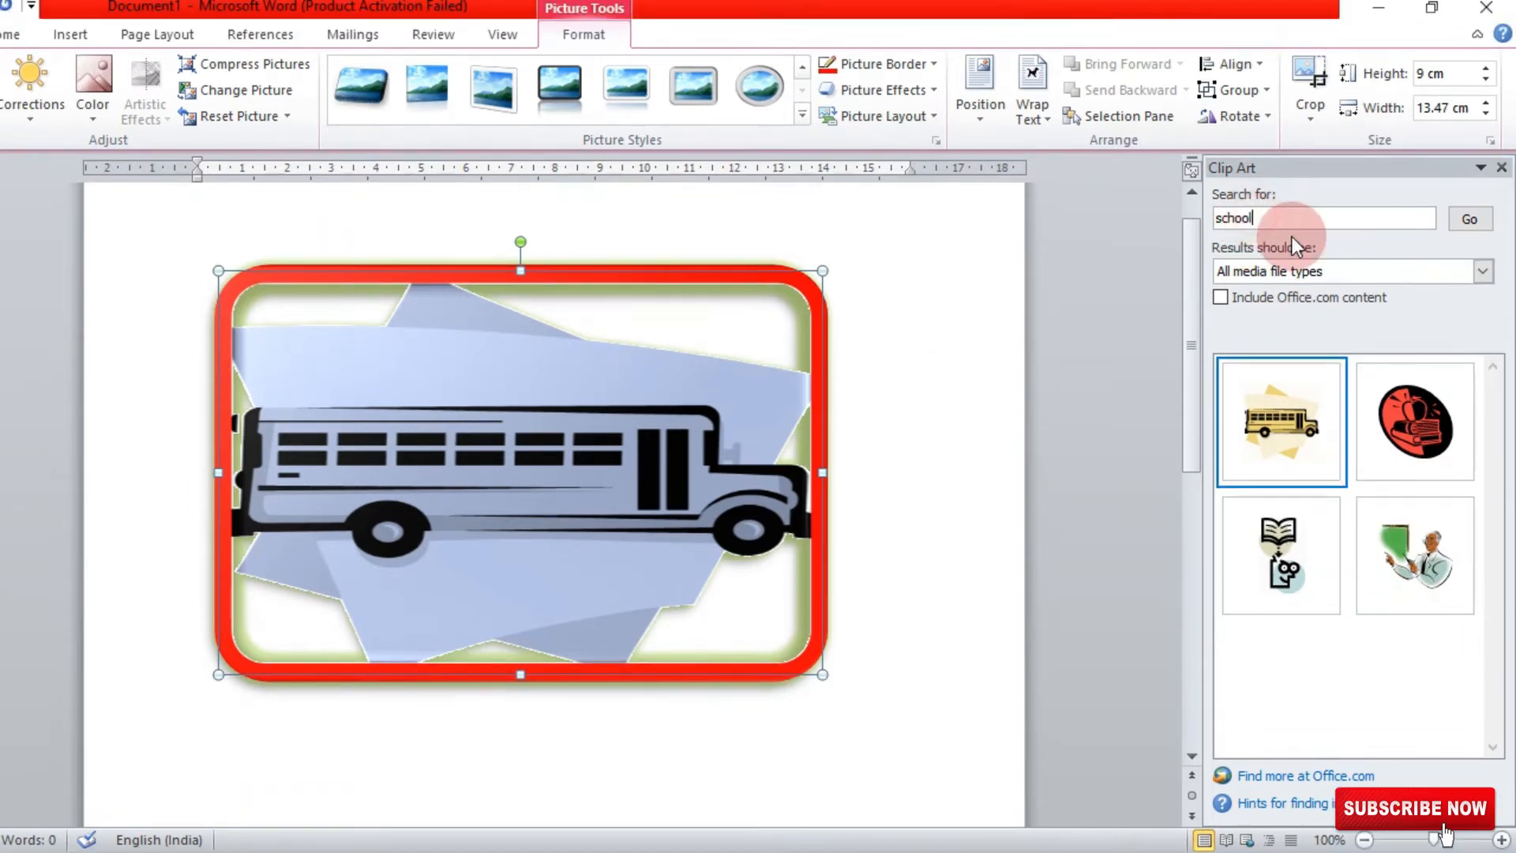
Search the clip art collection for "flower" instead of the previous term
key("BackSpace")
key("BackSpace")
key("BackSpace")
key("BackSpace")
key("BackSpace")
key("BackSpace")
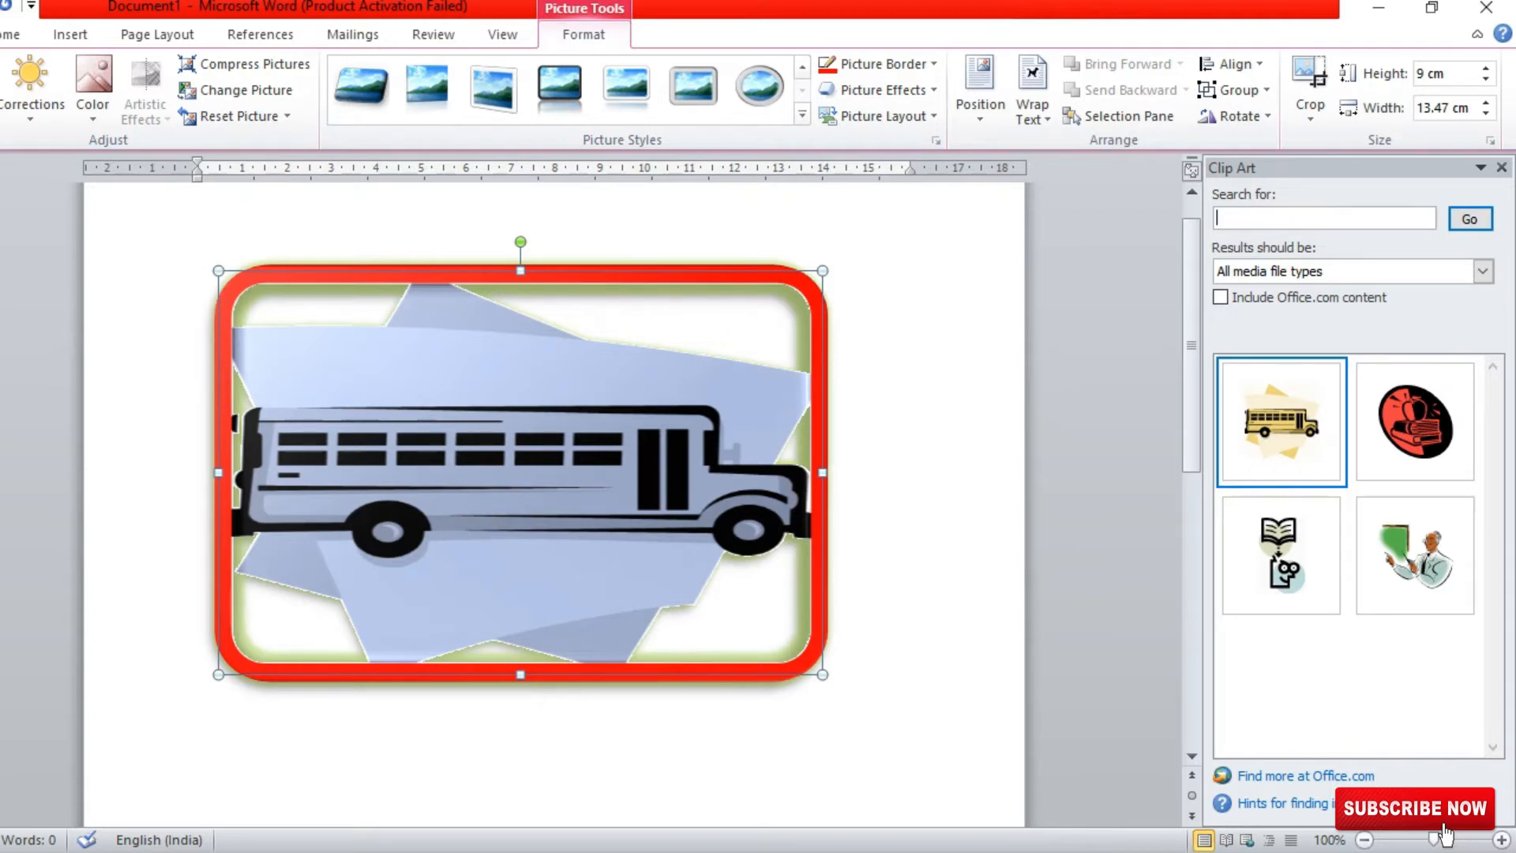
type("flower")
key("Return")
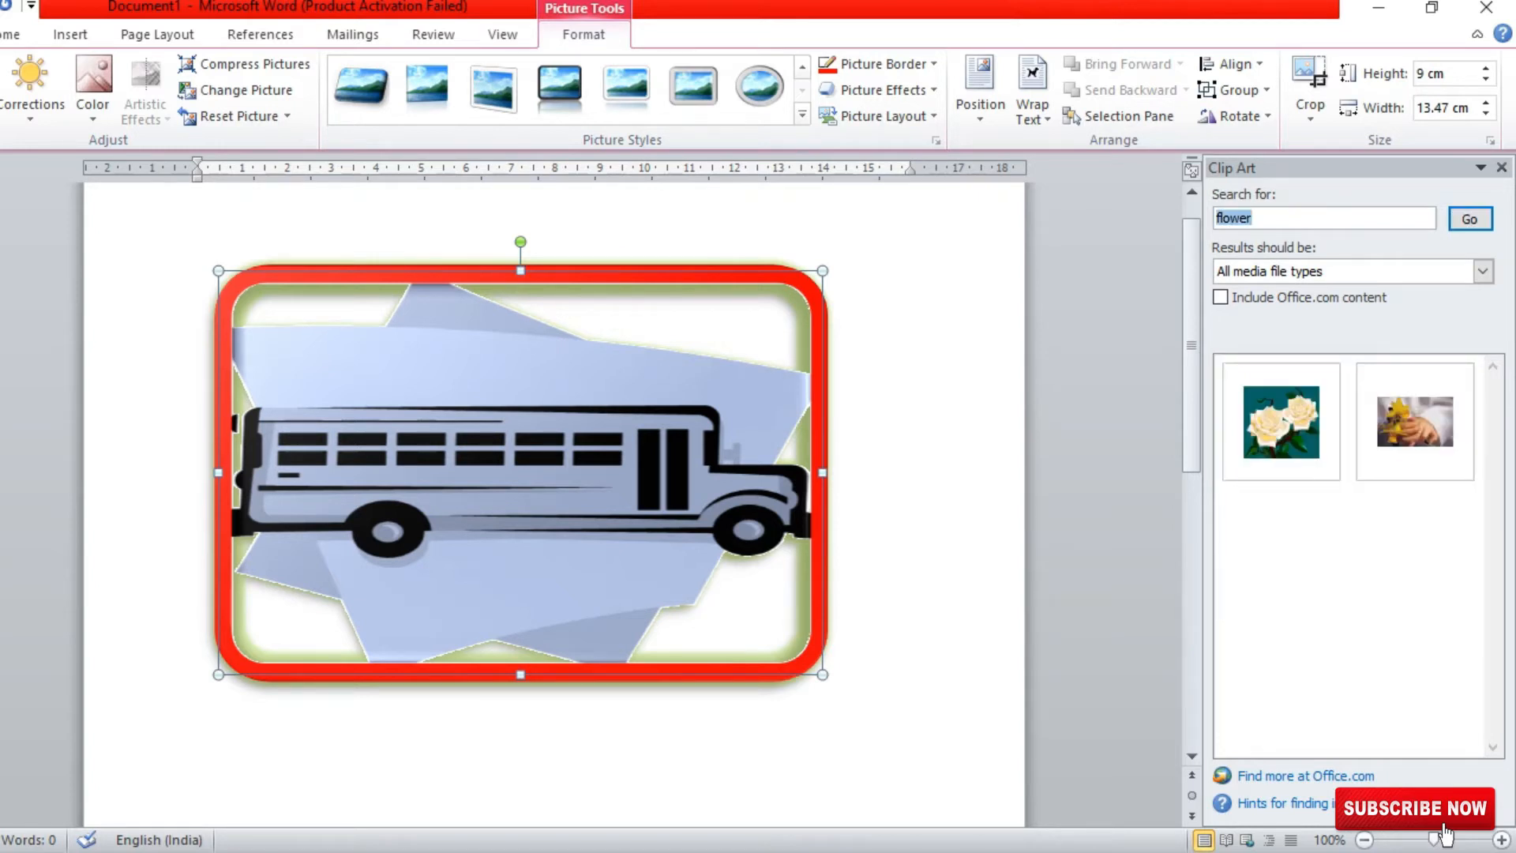
Insert the white roses clip art and enlarge it to about 9.1 cm high and 9.7 cm wide
left_click(1279, 422)
left_click_drag(1278, 415, 660, 701)
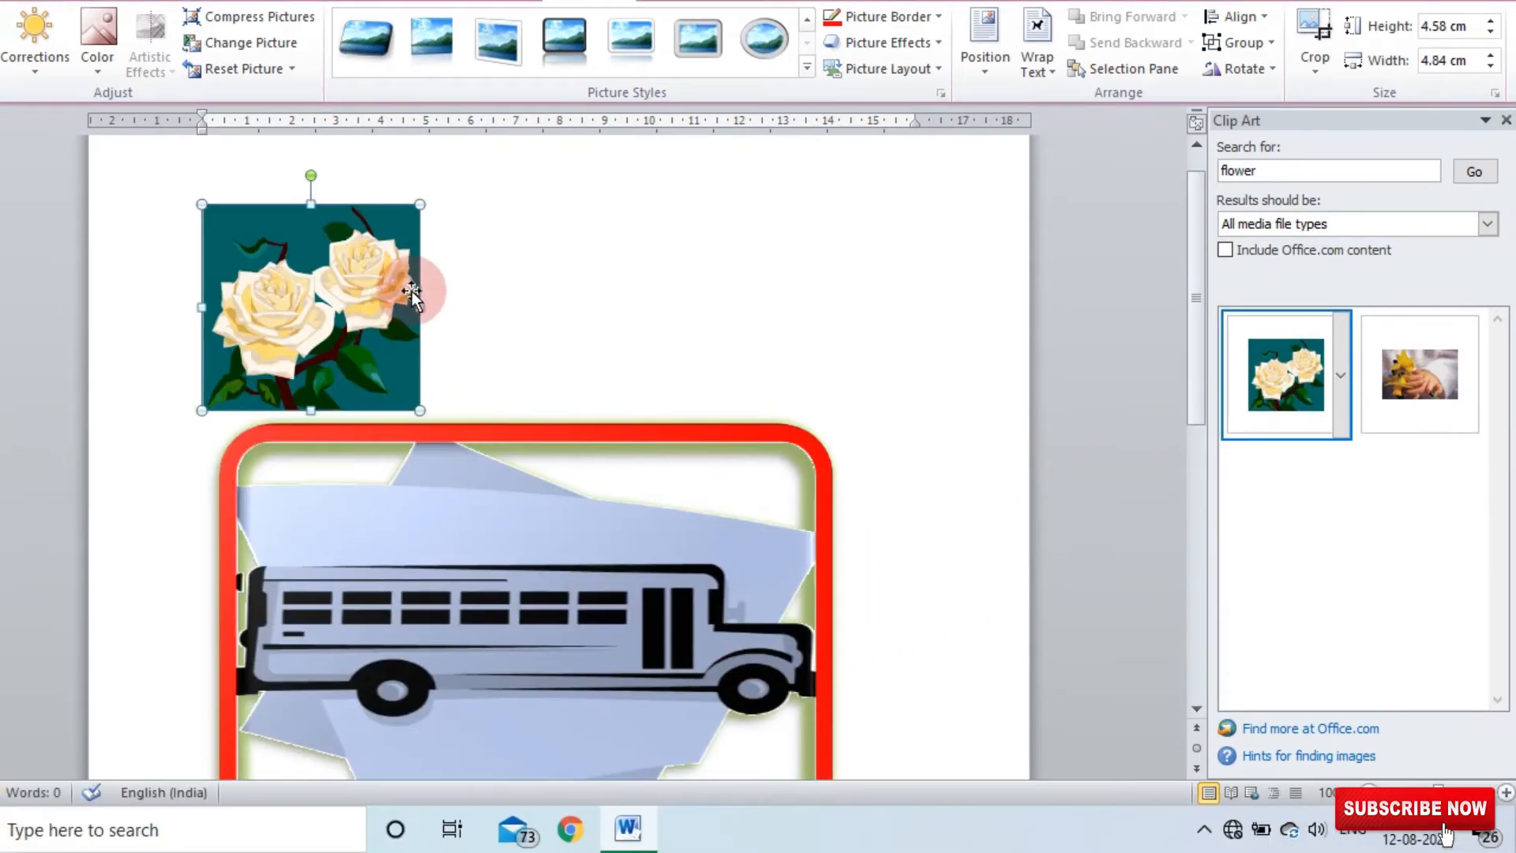
left_click_drag(426, 401, 635, 614)
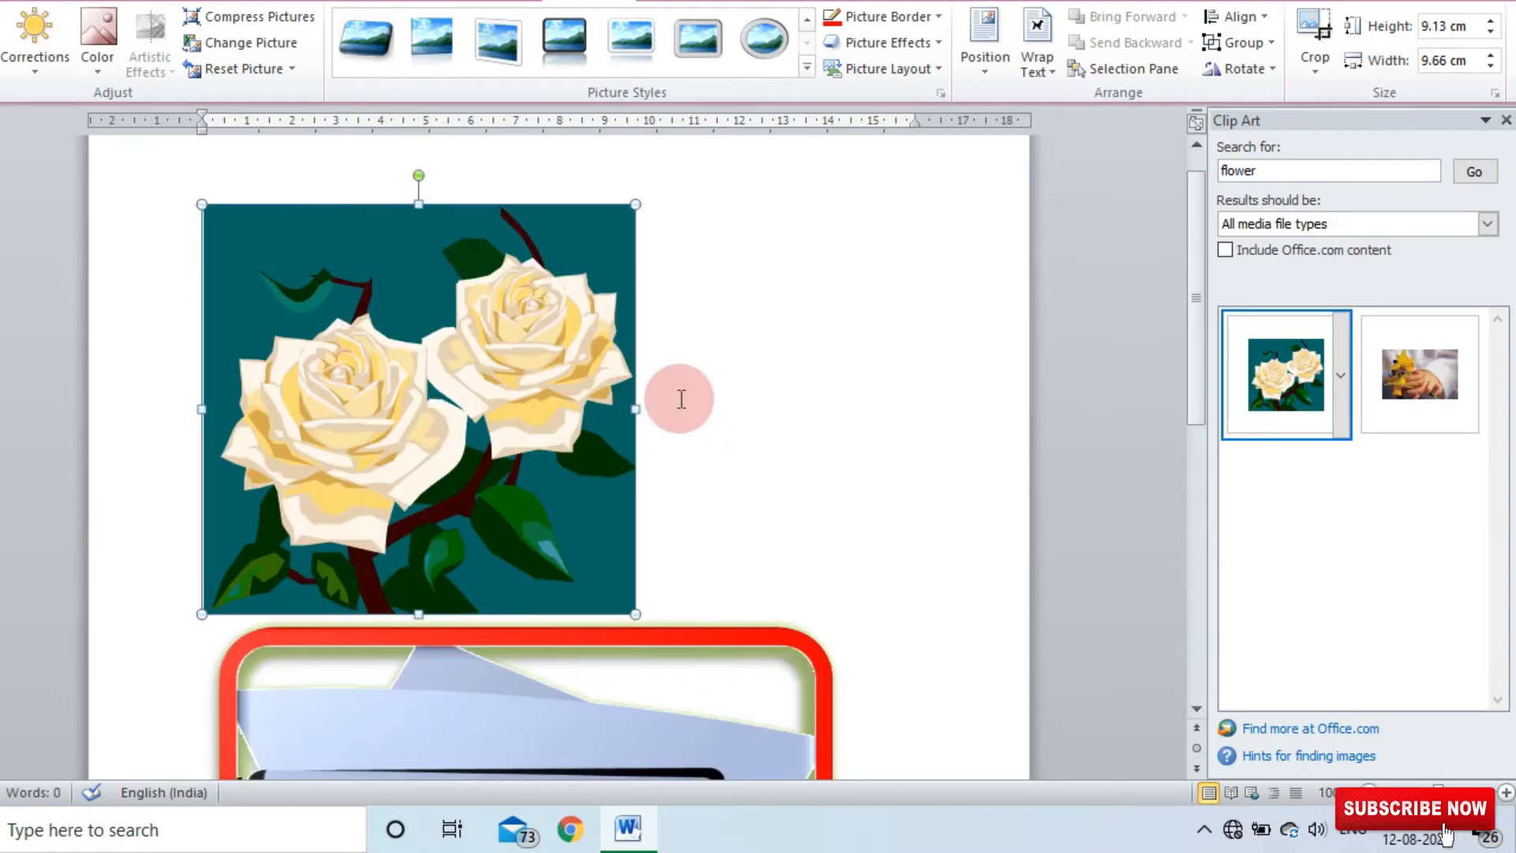
Delete the white roses clip art and select the framed bus picture
key("Delete")
left_click(518, 508)
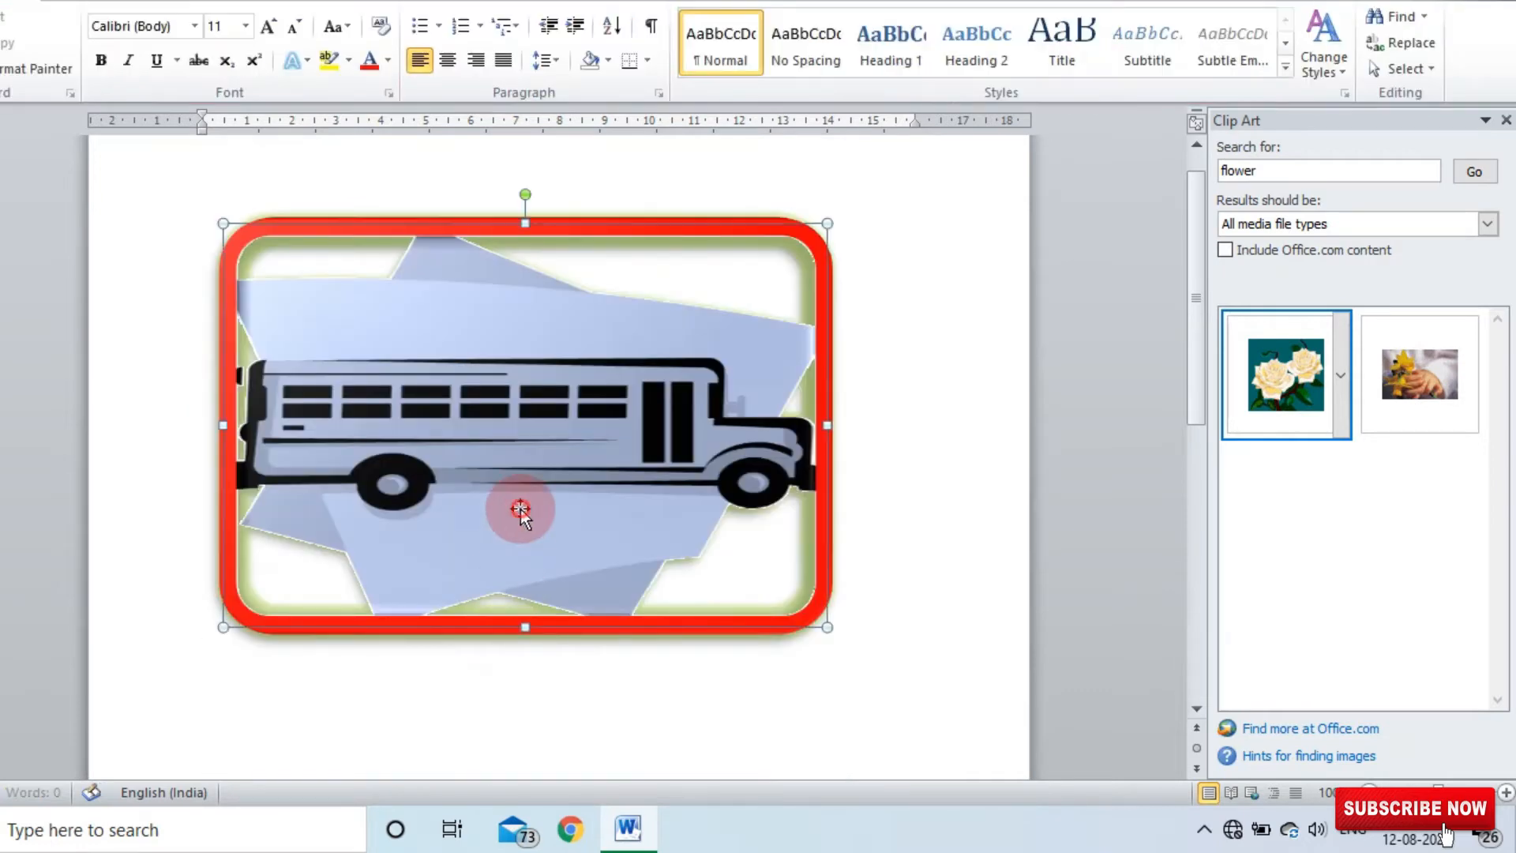
Delete the framed bus picture and draw a "No" symbol about 8.5 cm wide and 8.3 cm high on the page
key("Delete")
left_click(171, 44)
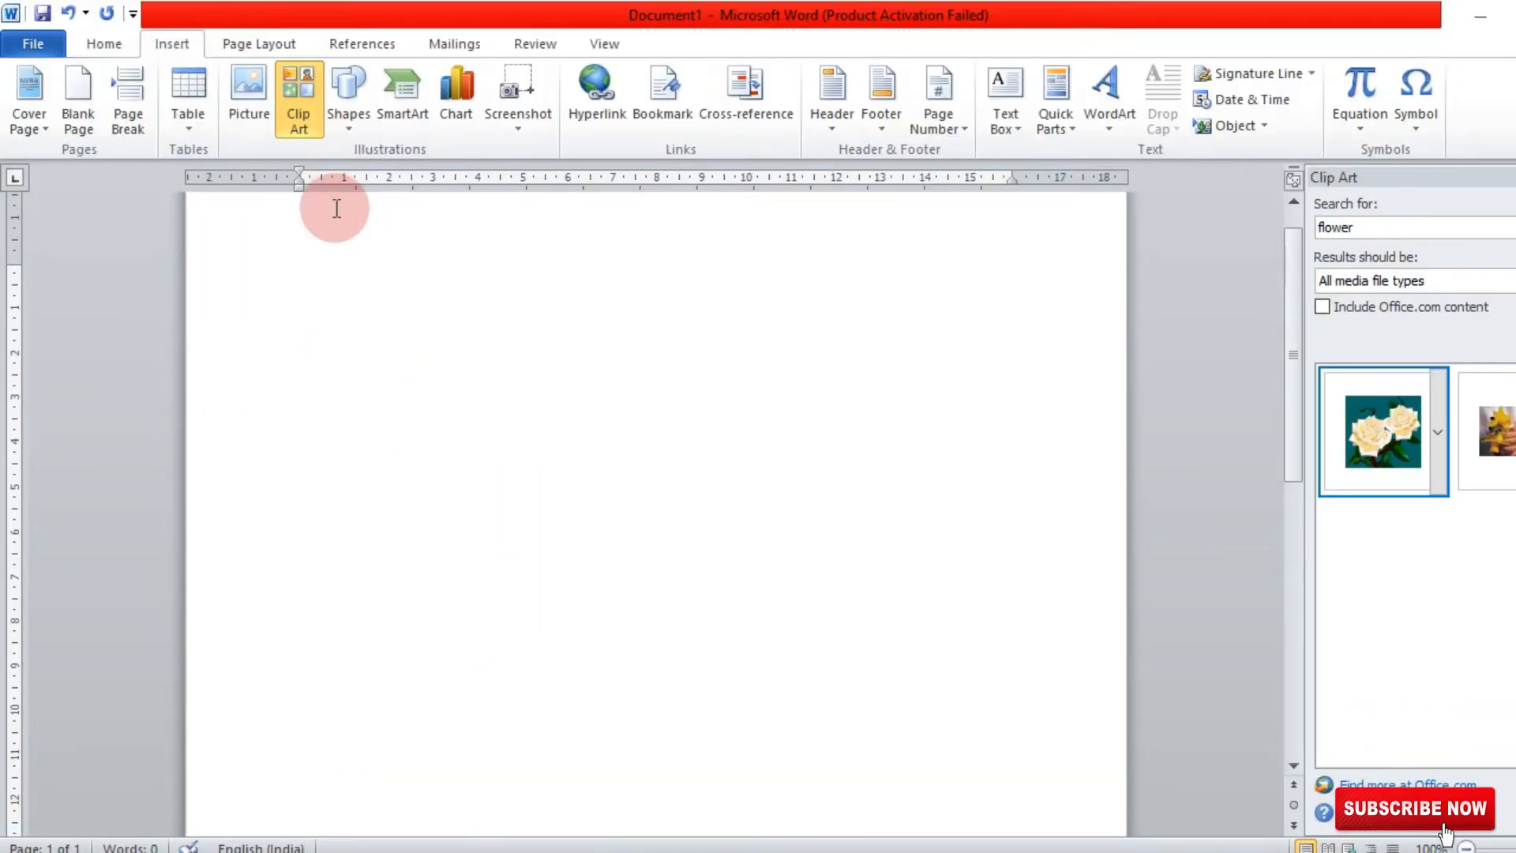
left_click(344, 120)
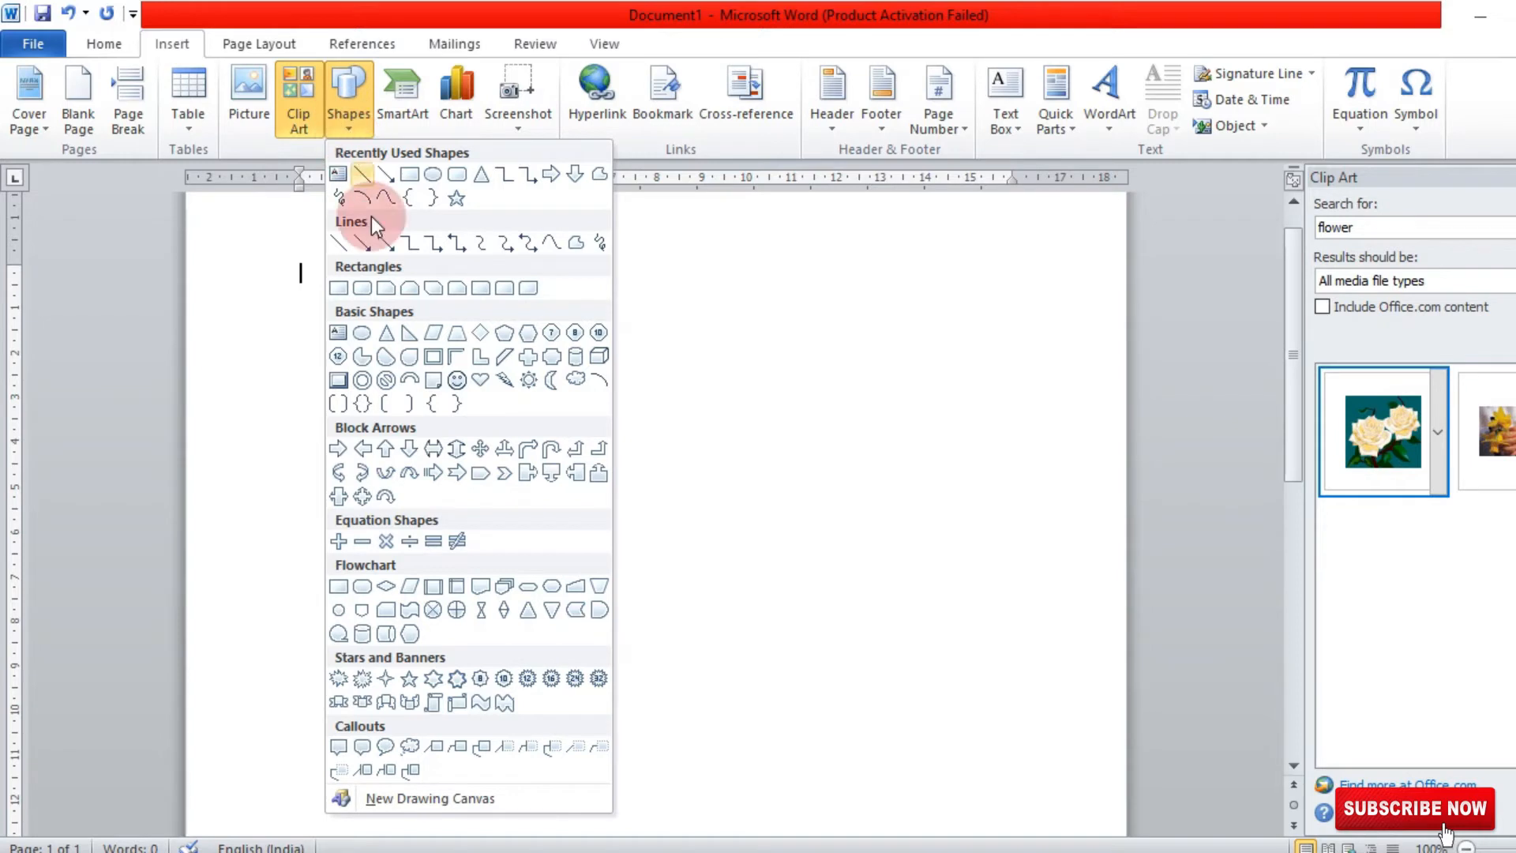
left_click(386, 381)
left_click_drag(379, 329, 761, 700)
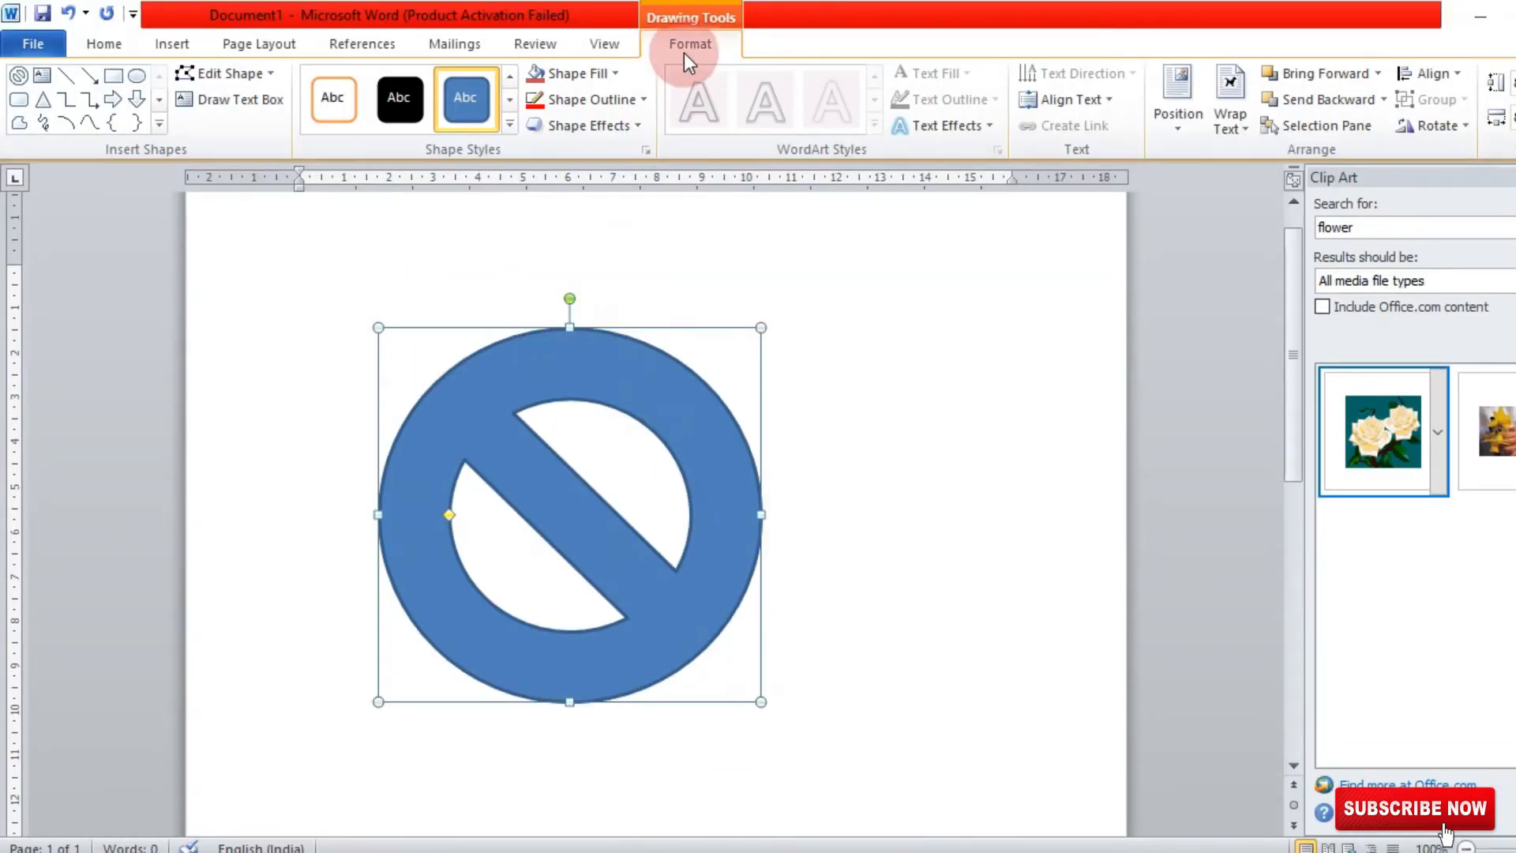
Apply the Moderate Effect style in red Accent 2 to the "No" symbol and color its outline Green
left_click(508, 126)
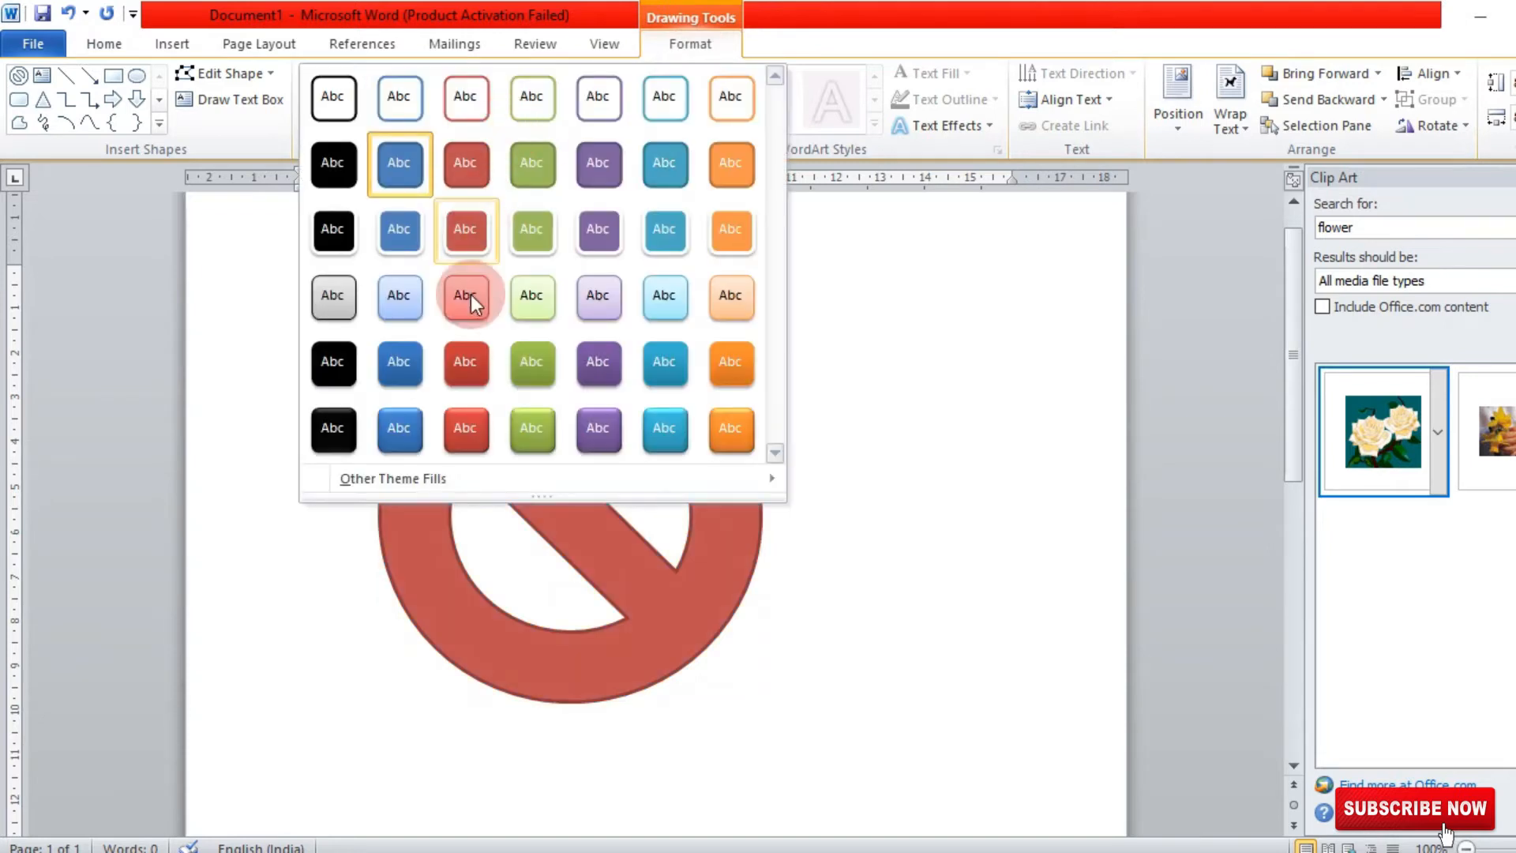
left_click(460, 371)
left_click(613, 108)
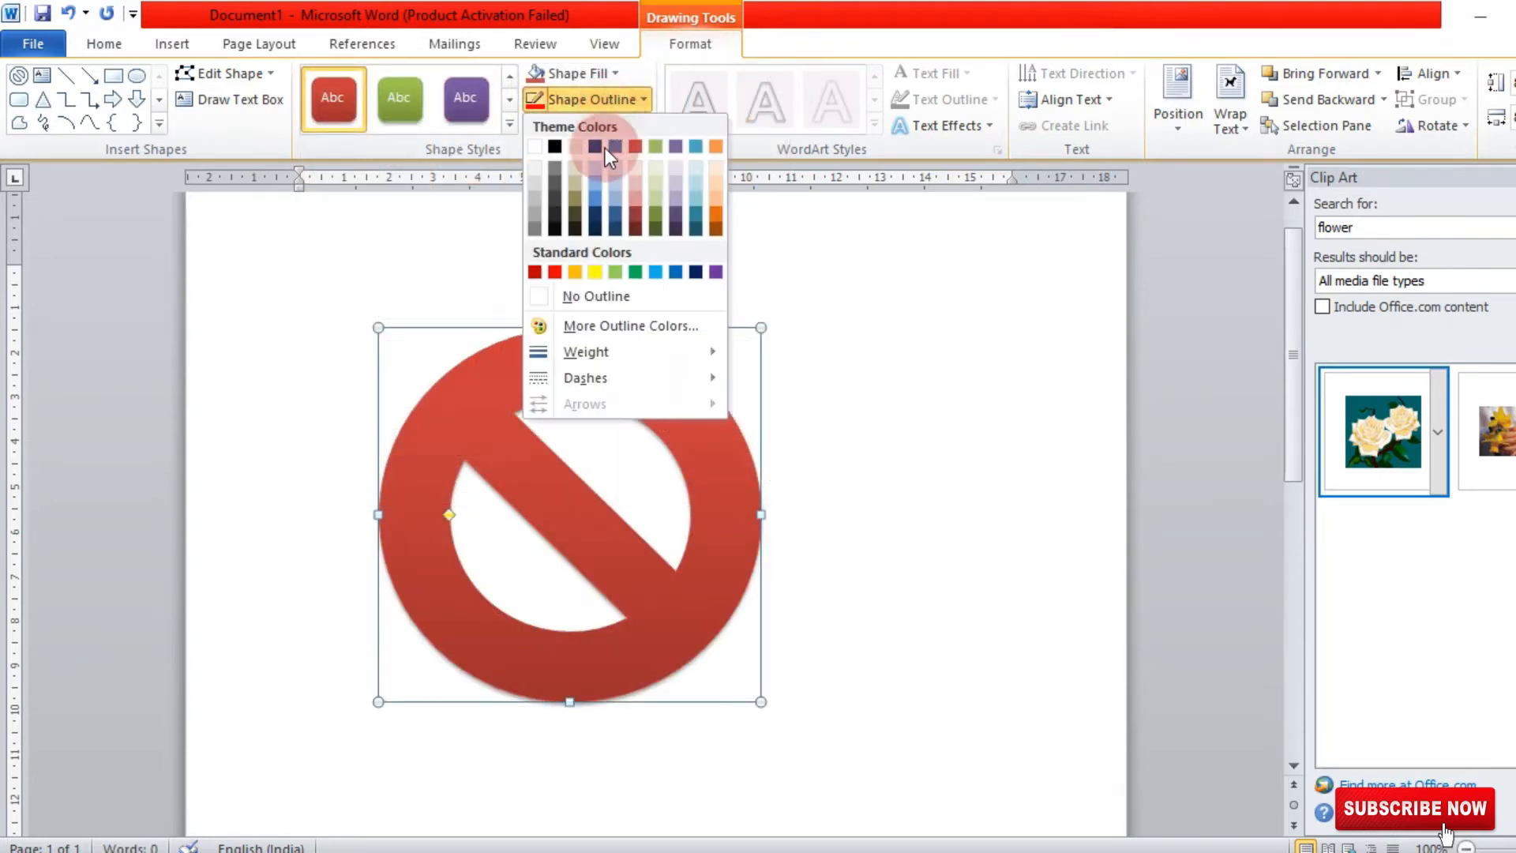
left_click(633, 273)
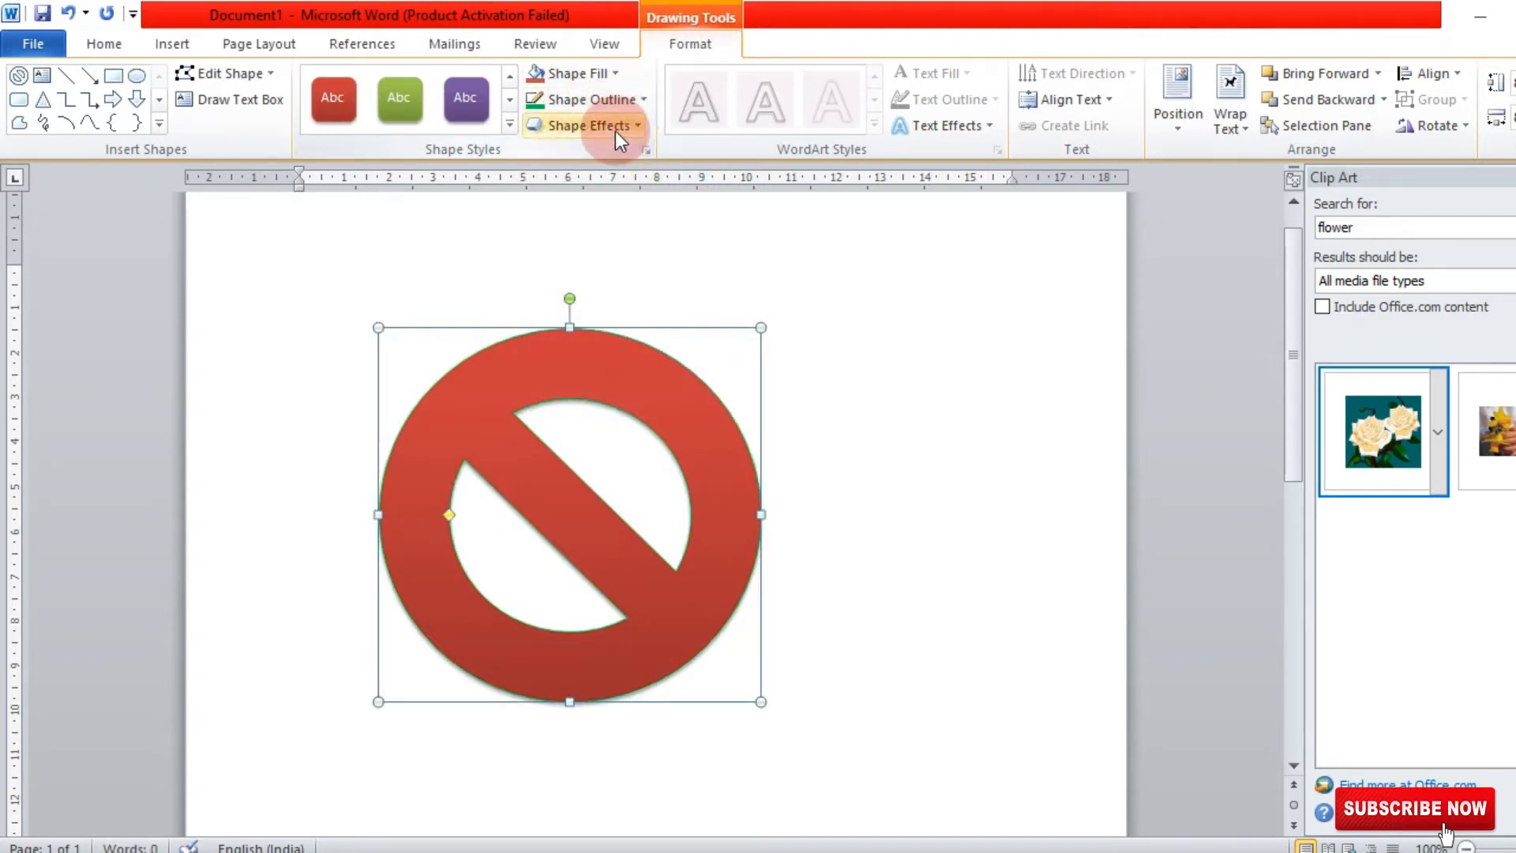
Make the "No" symbol's ring and diagonal bar thinner and fill the shape with standard Red
left_click_drag(449, 514, 422, 516)
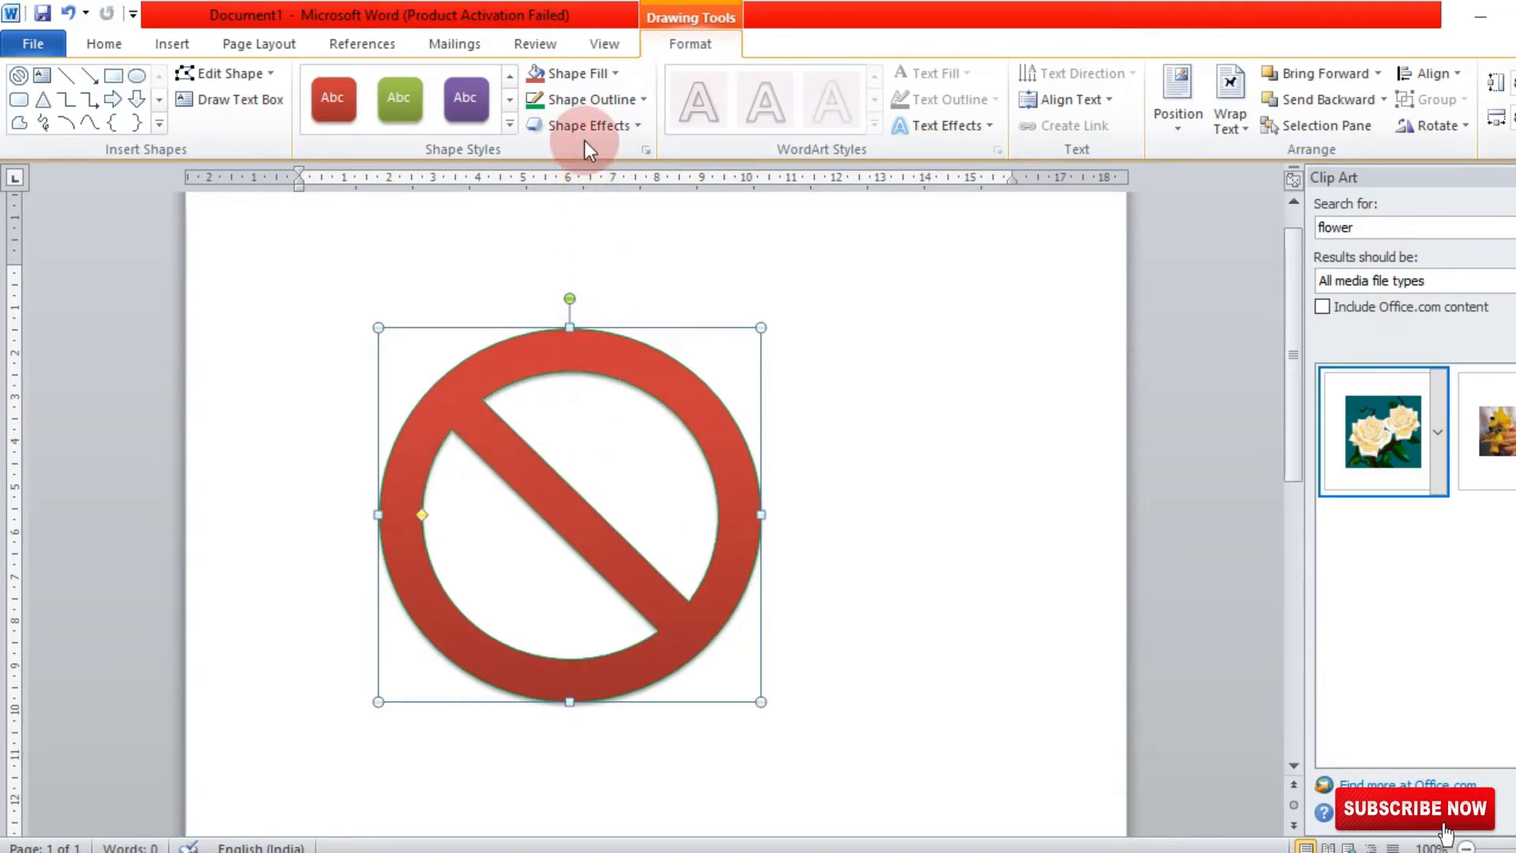
left_click(605, 76)
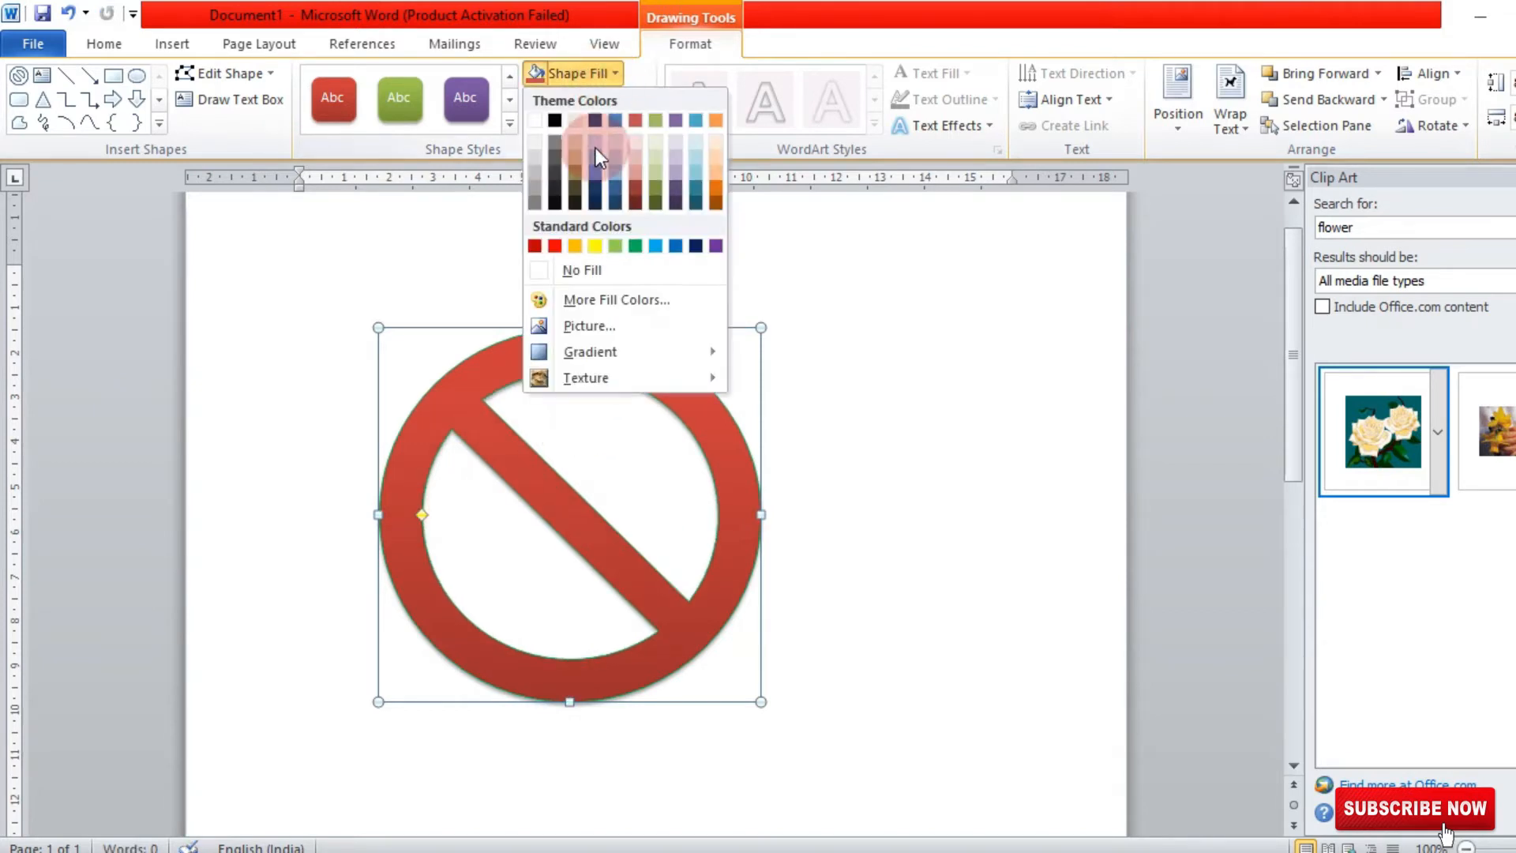
left_click(555, 247)
Set the "No" symbol's outline weight to 4½ pt and apply the Relaxed Inset bevel effect
left_click(614, 95)
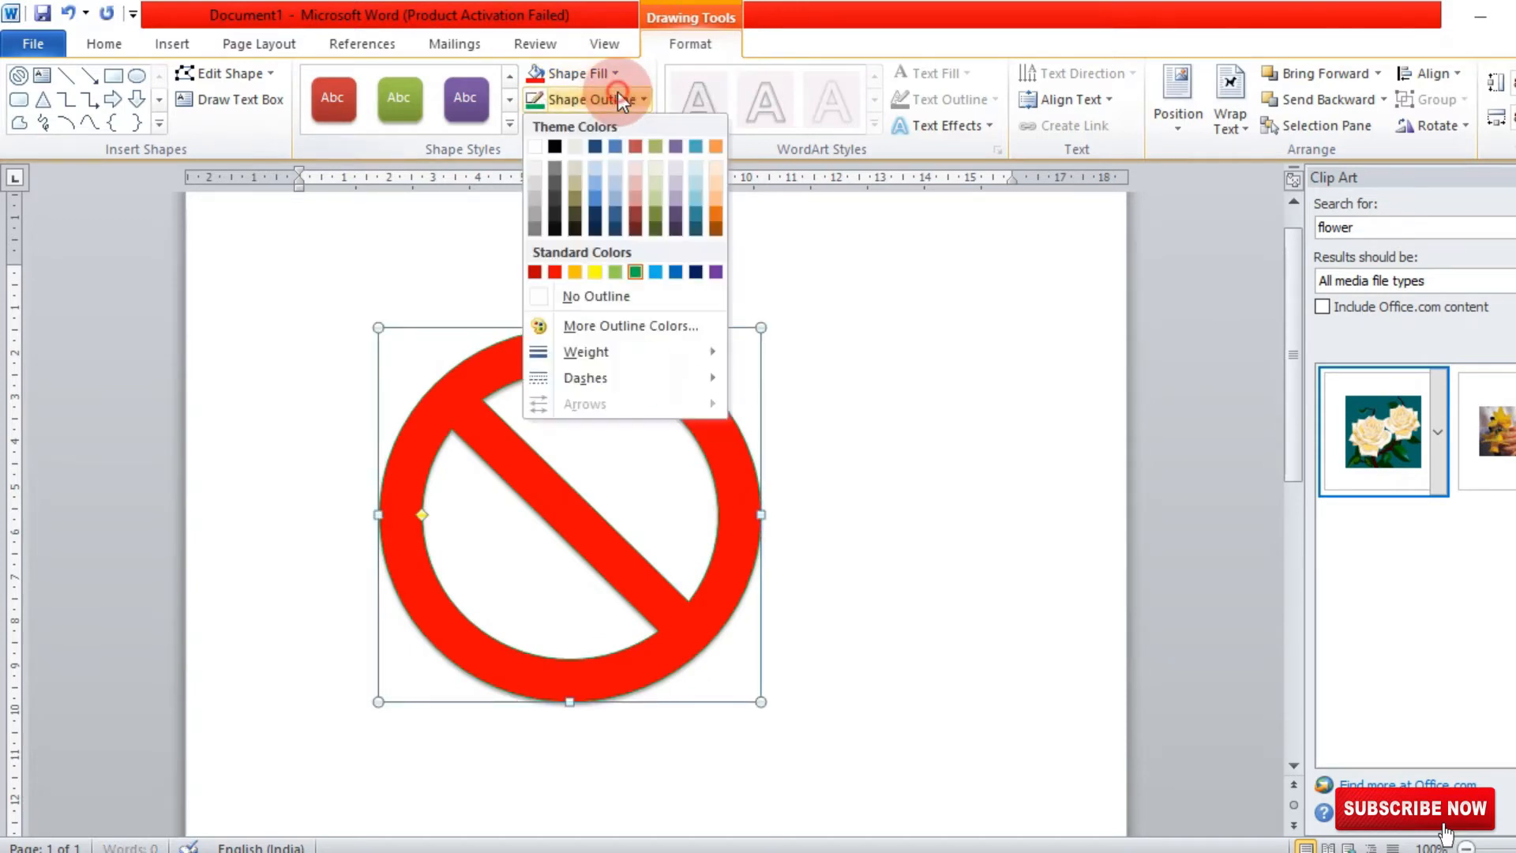
mouse_move(567, 349)
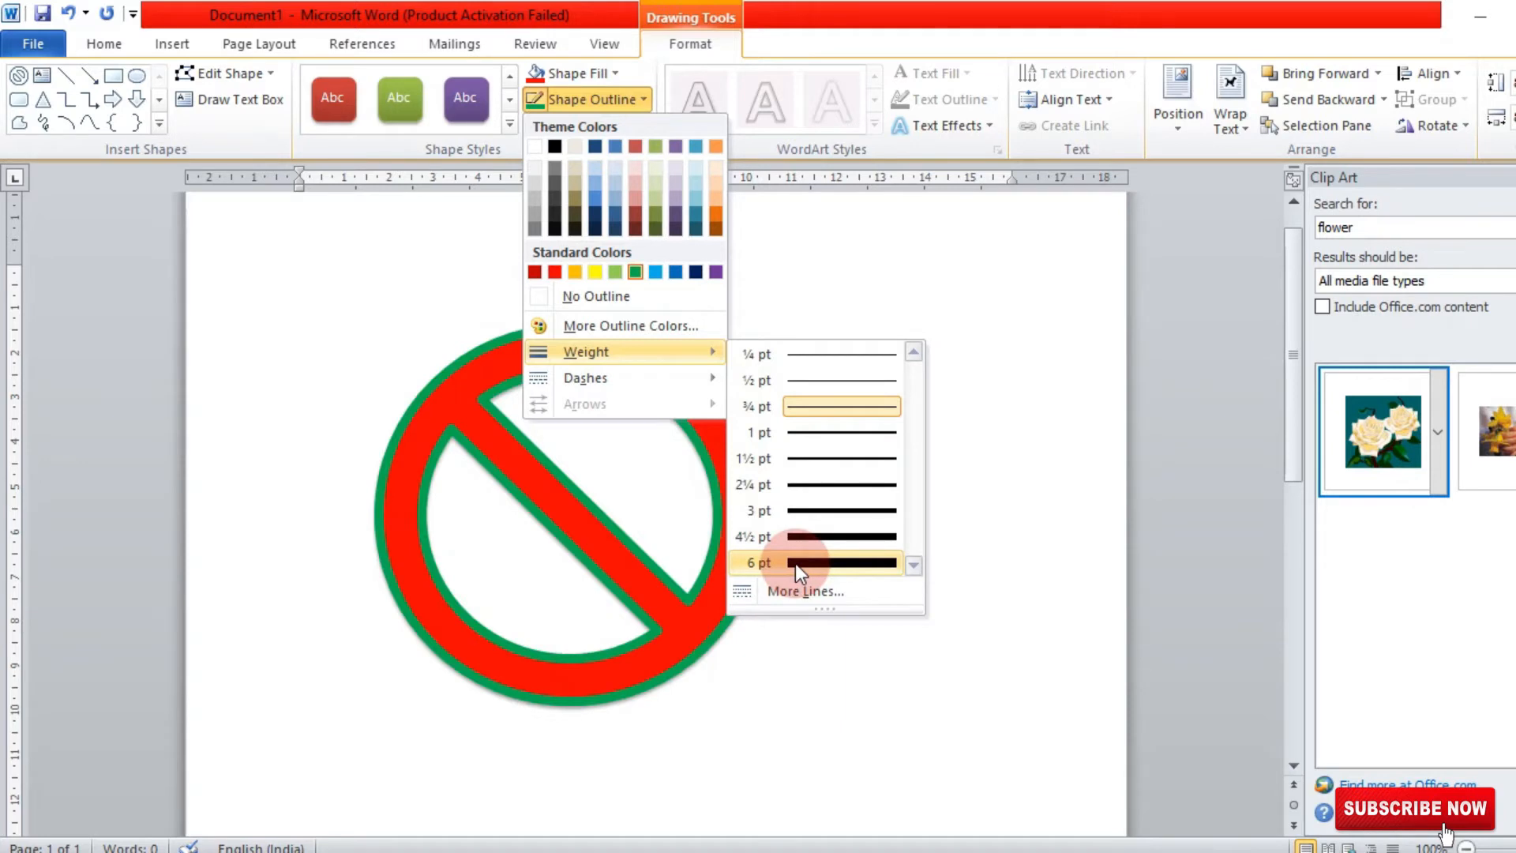
left_click(797, 537)
left_click(605, 128)
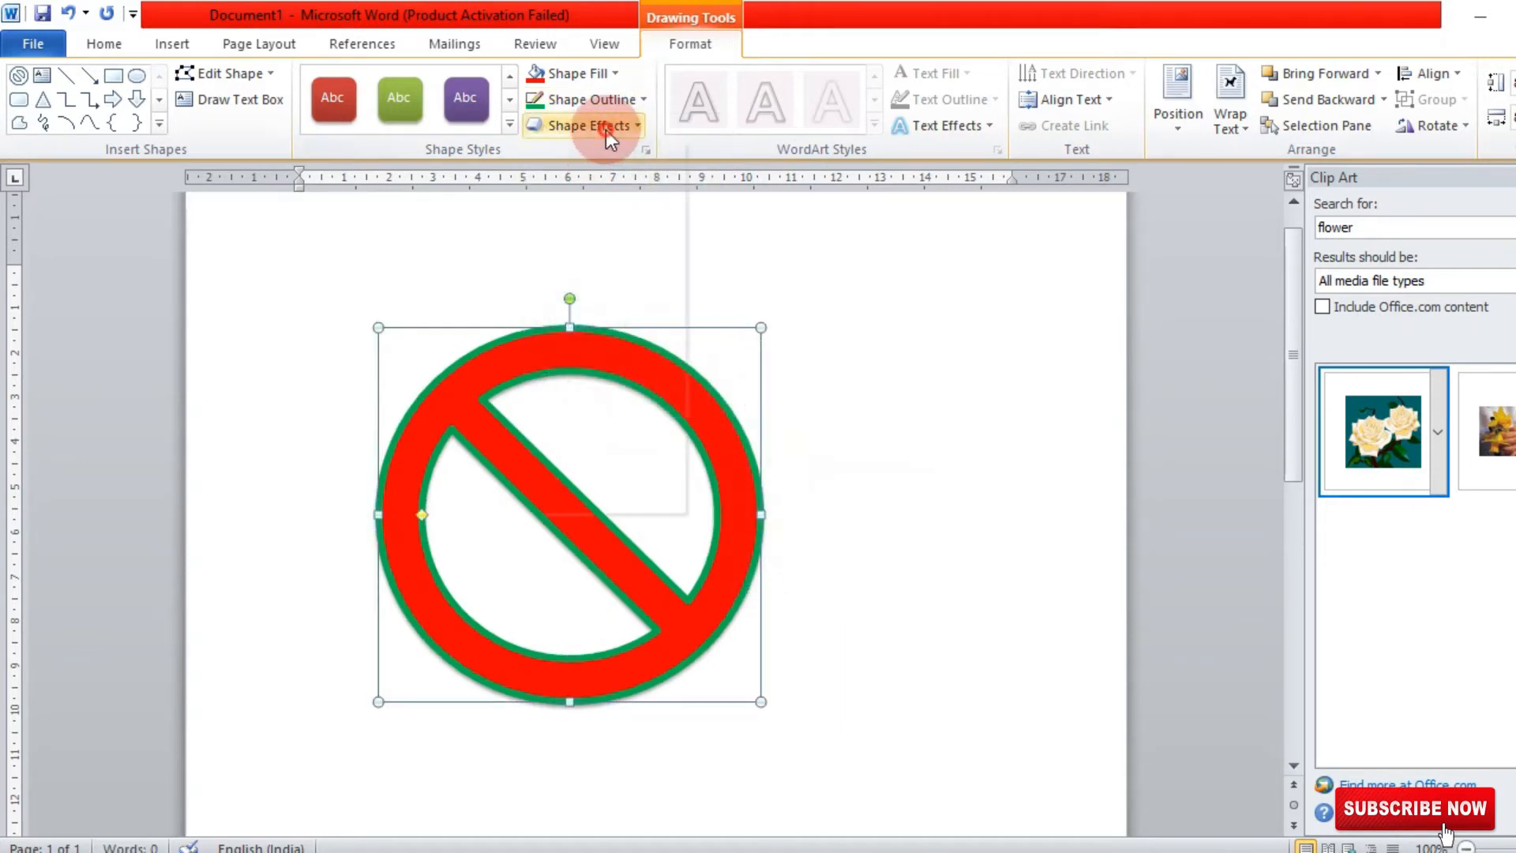
mouse_move(608, 381)
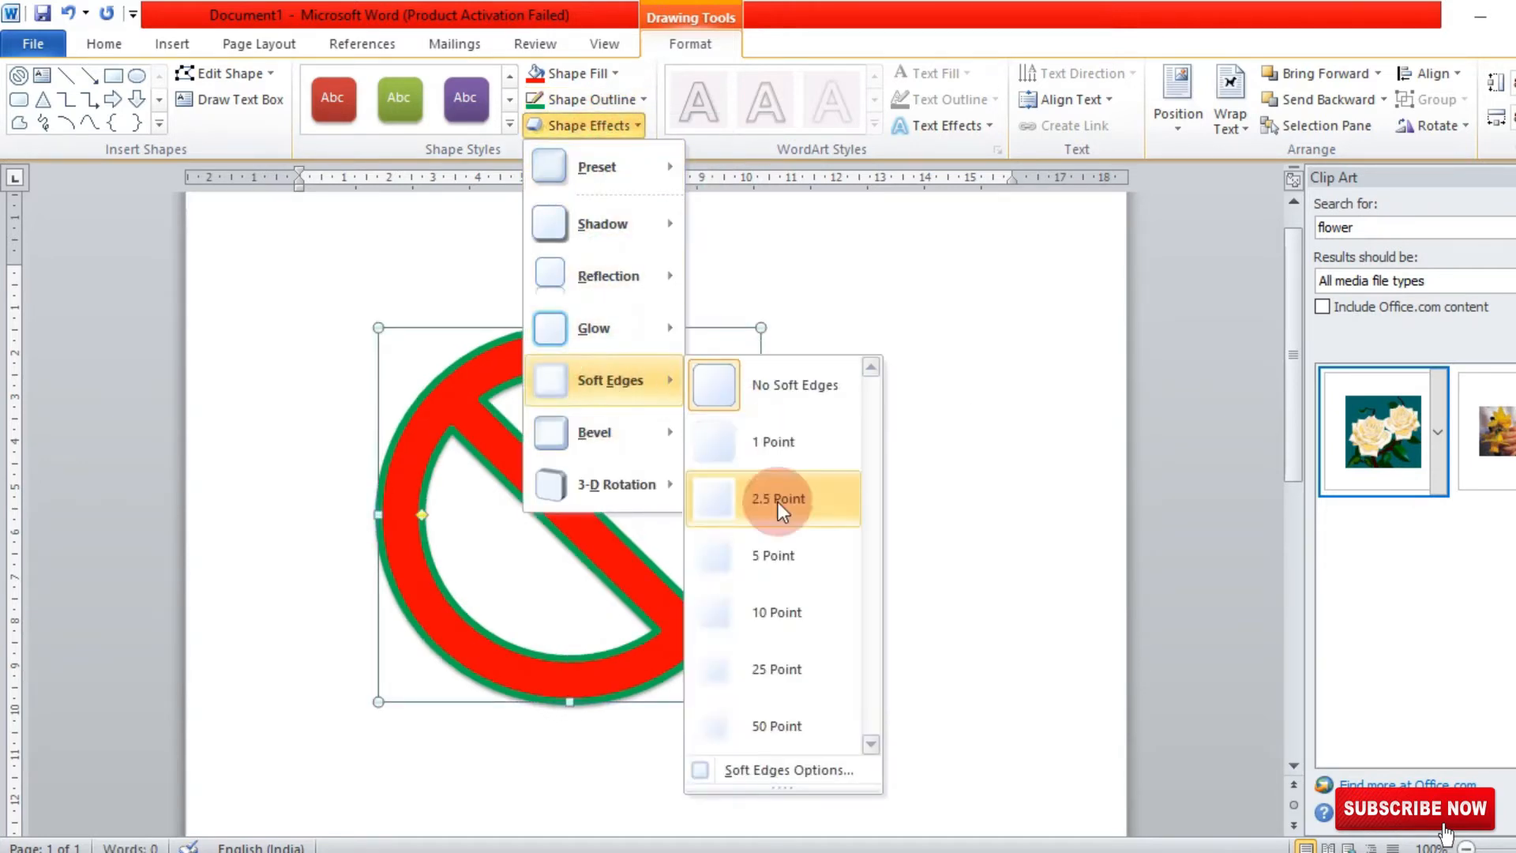
mouse_move(608, 426)
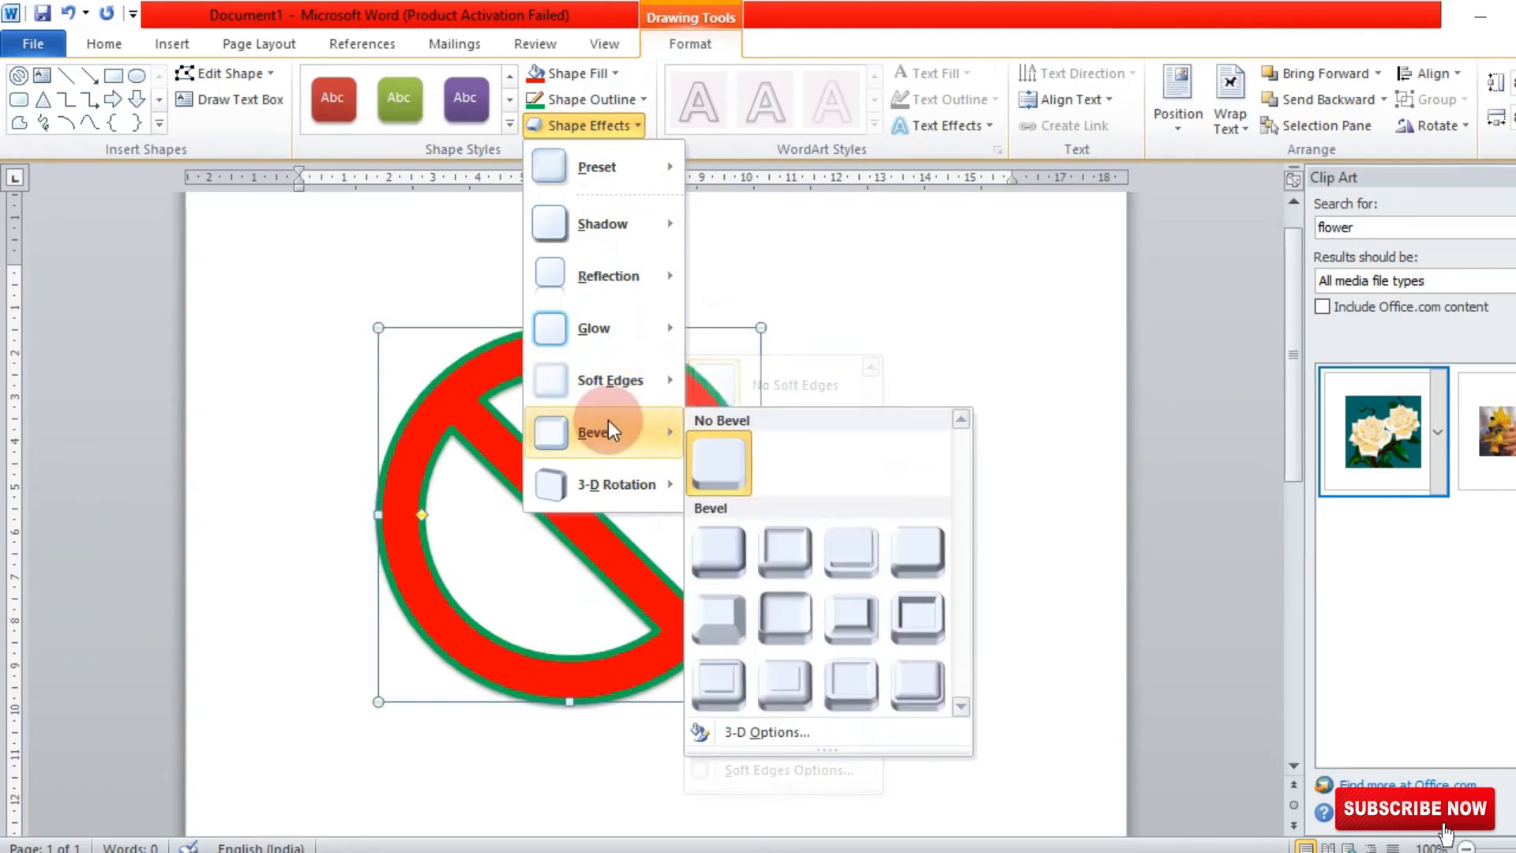
left_click(798, 560)
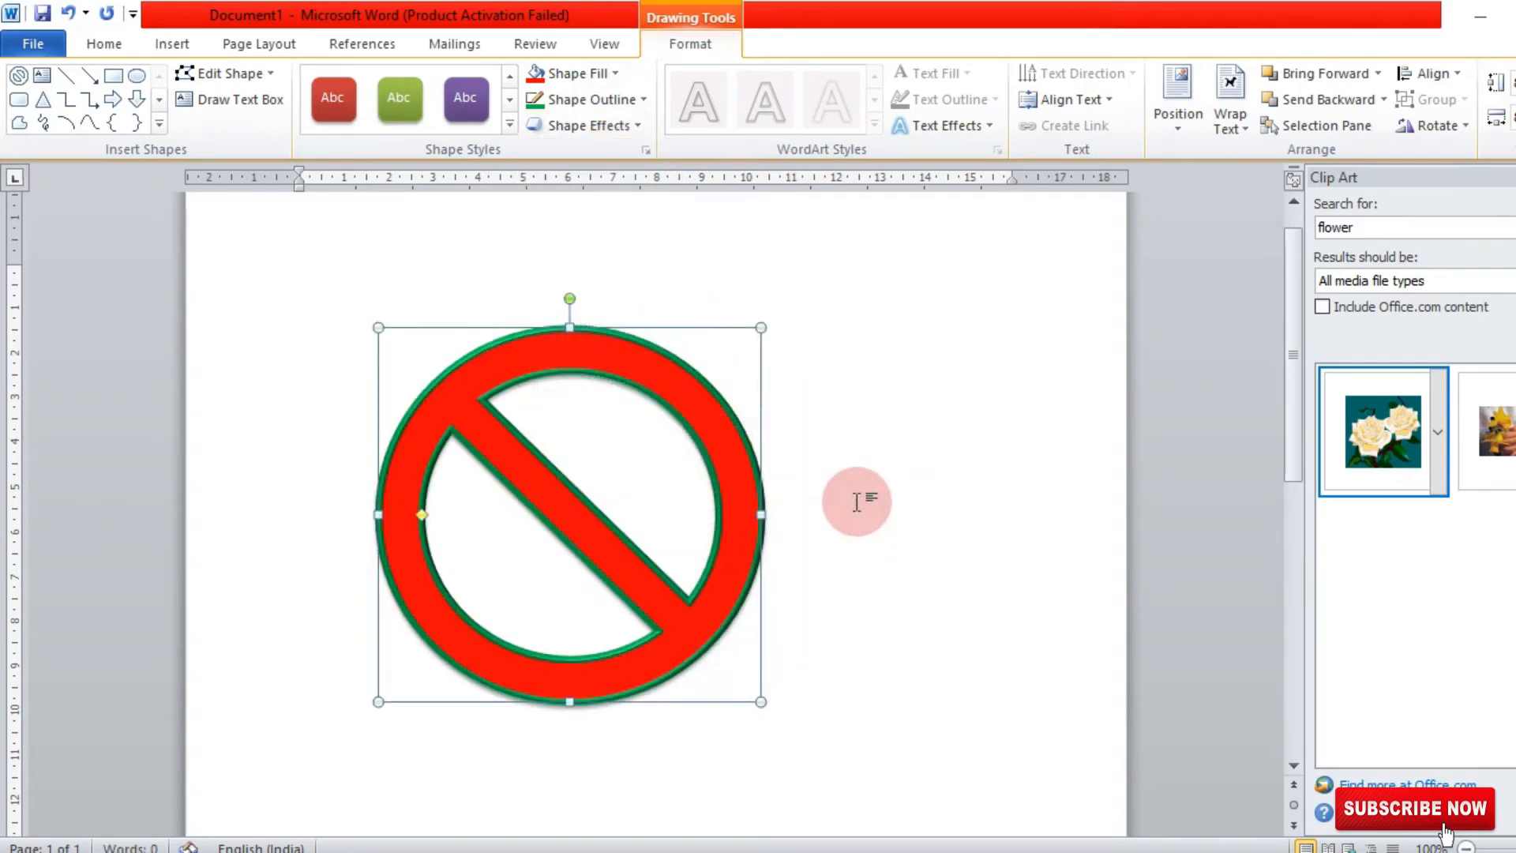
left_click(856, 502)
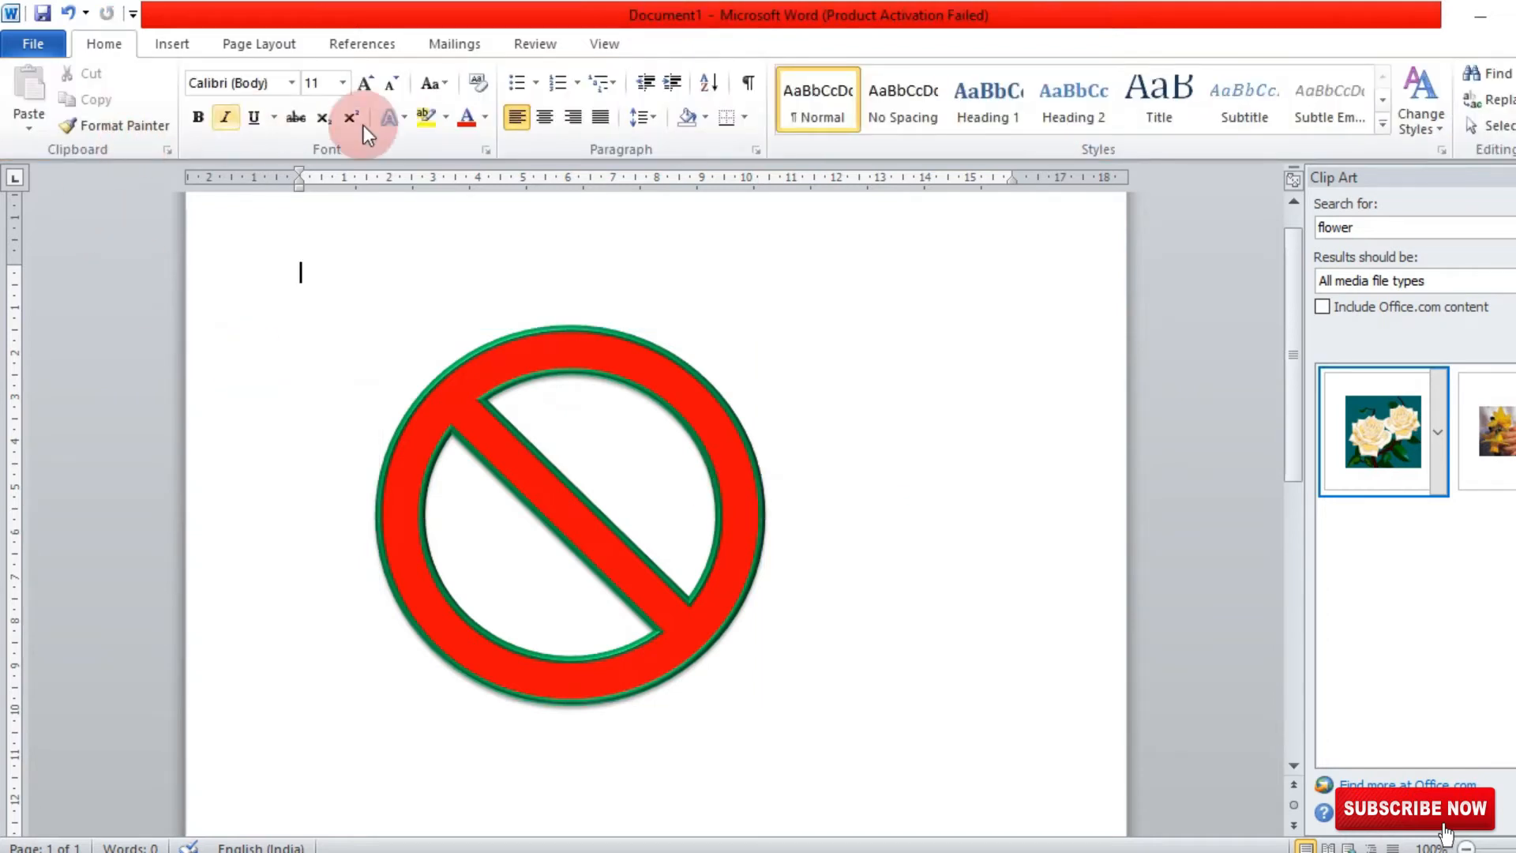
Draw a 12-point star about 7.5 cm wide and 6.2 cm high, slightly overlapping the right edge of the "No" symbol
left_click(172, 46)
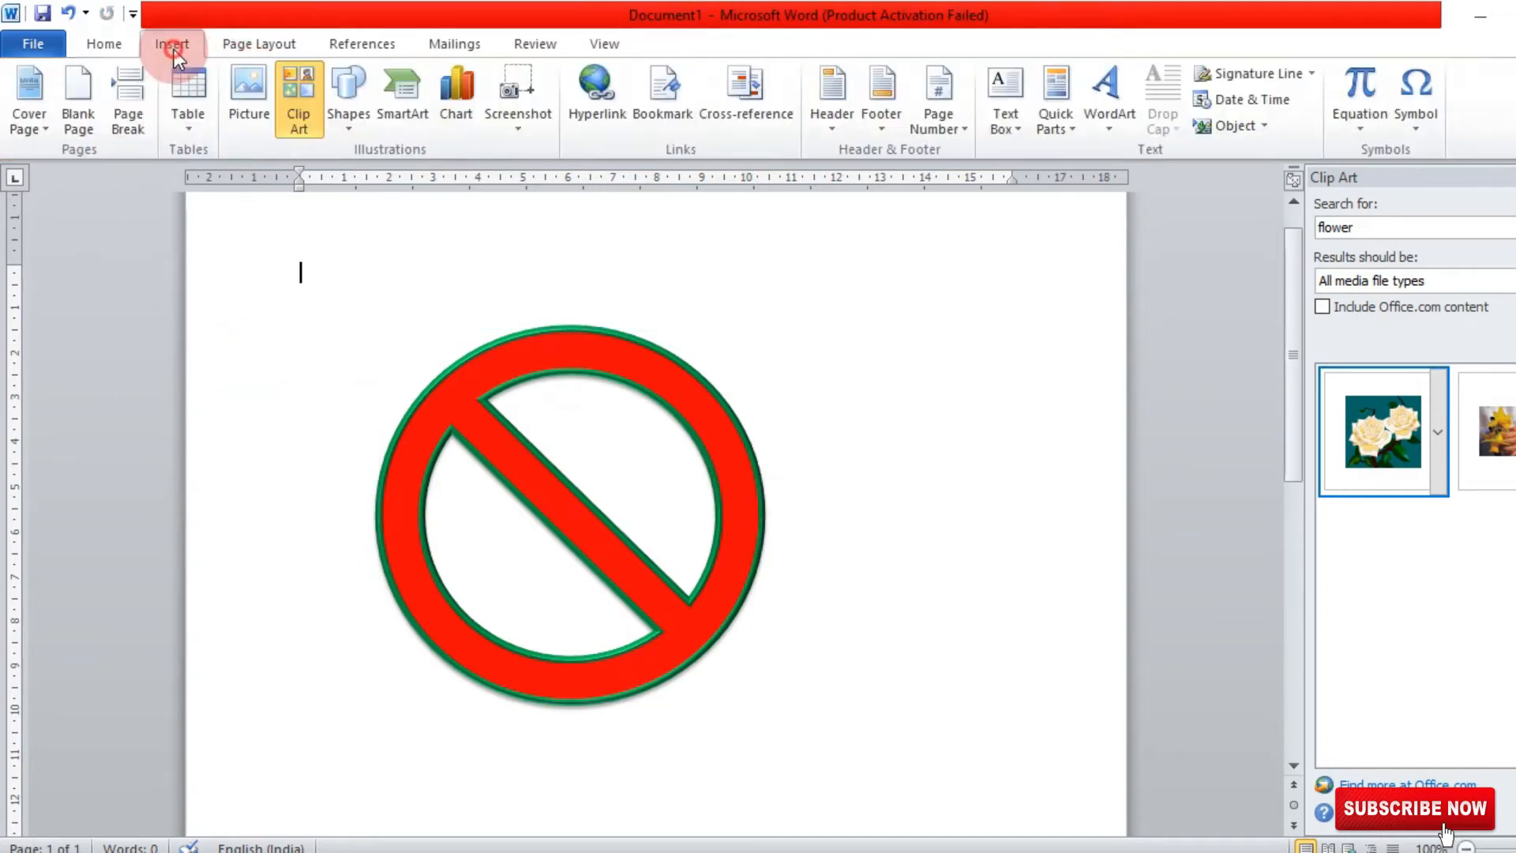
left_click(344, 130)
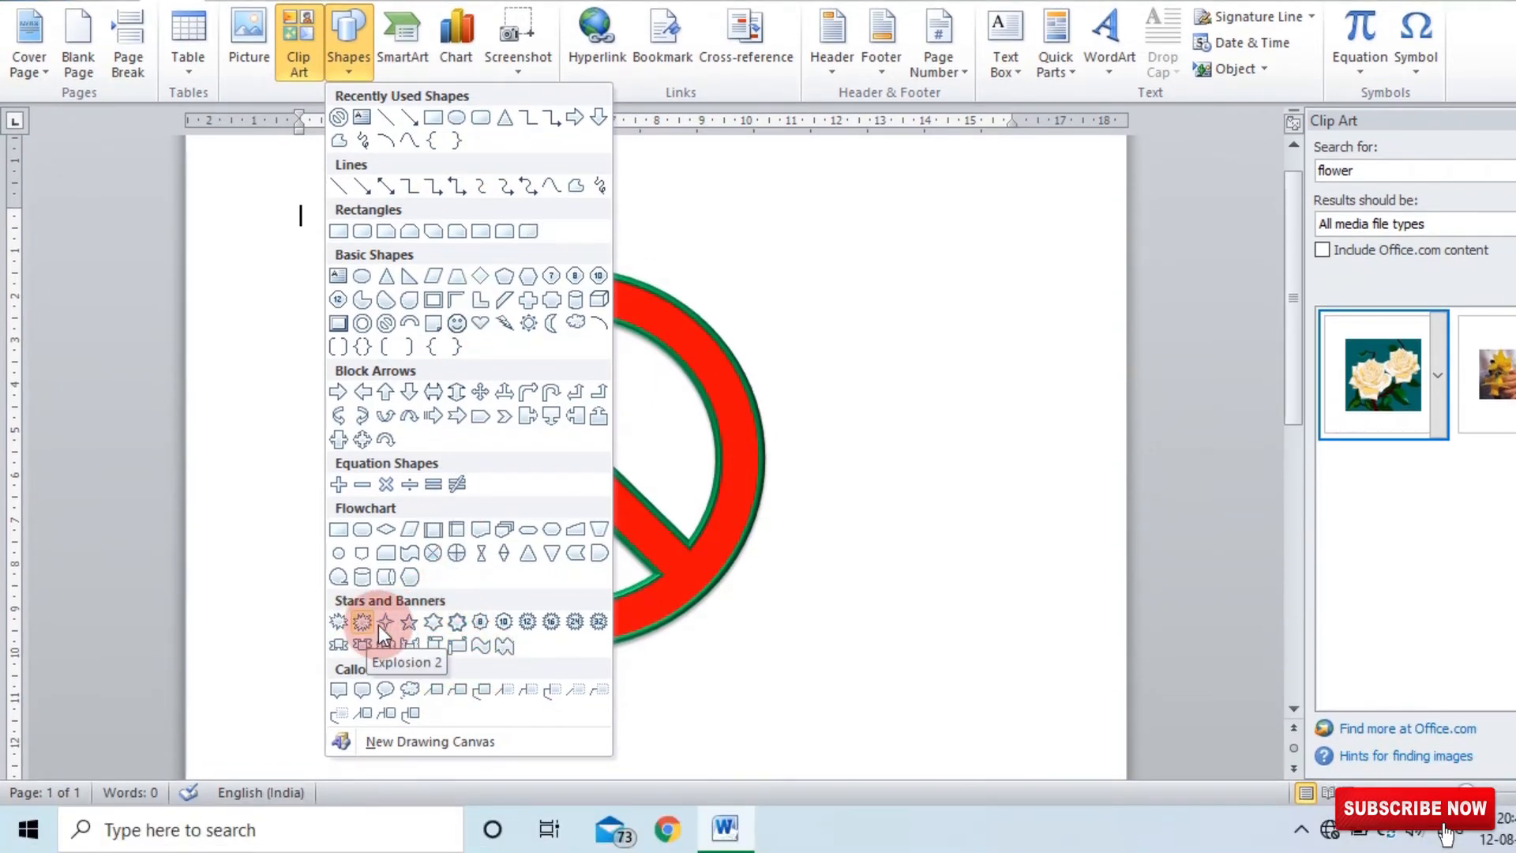
left_click(527, 621)
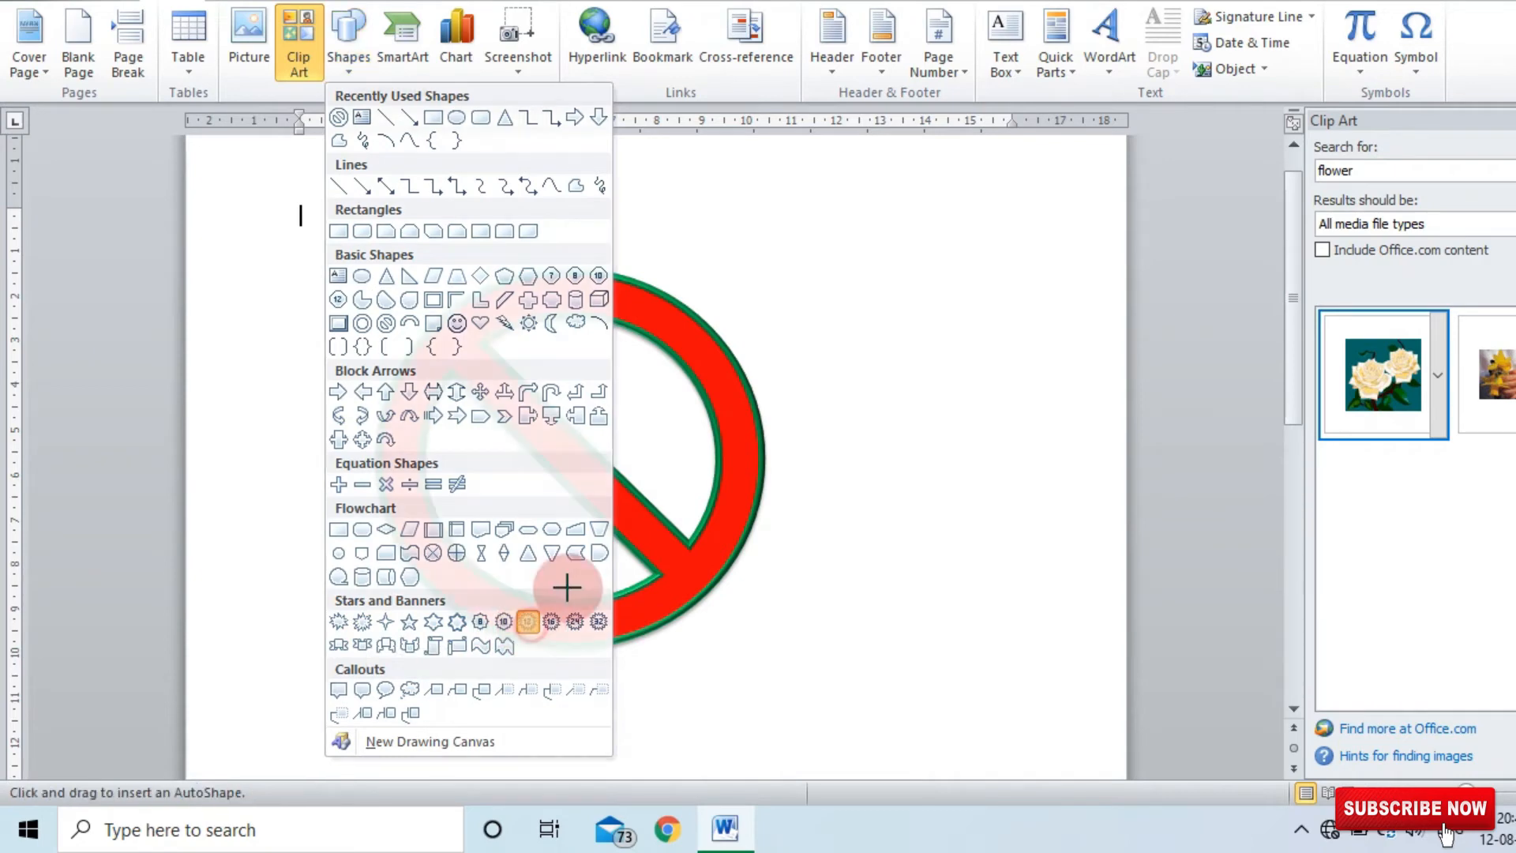
mouse_move(823, 287)
left_mouse_down()
mouse_move(958, 450)
mouse_move(1061, 531)
left_mouse_up()
left_click_drag(821, 286, 724, 255)
left_click_drag(893, 311, 893, 316)
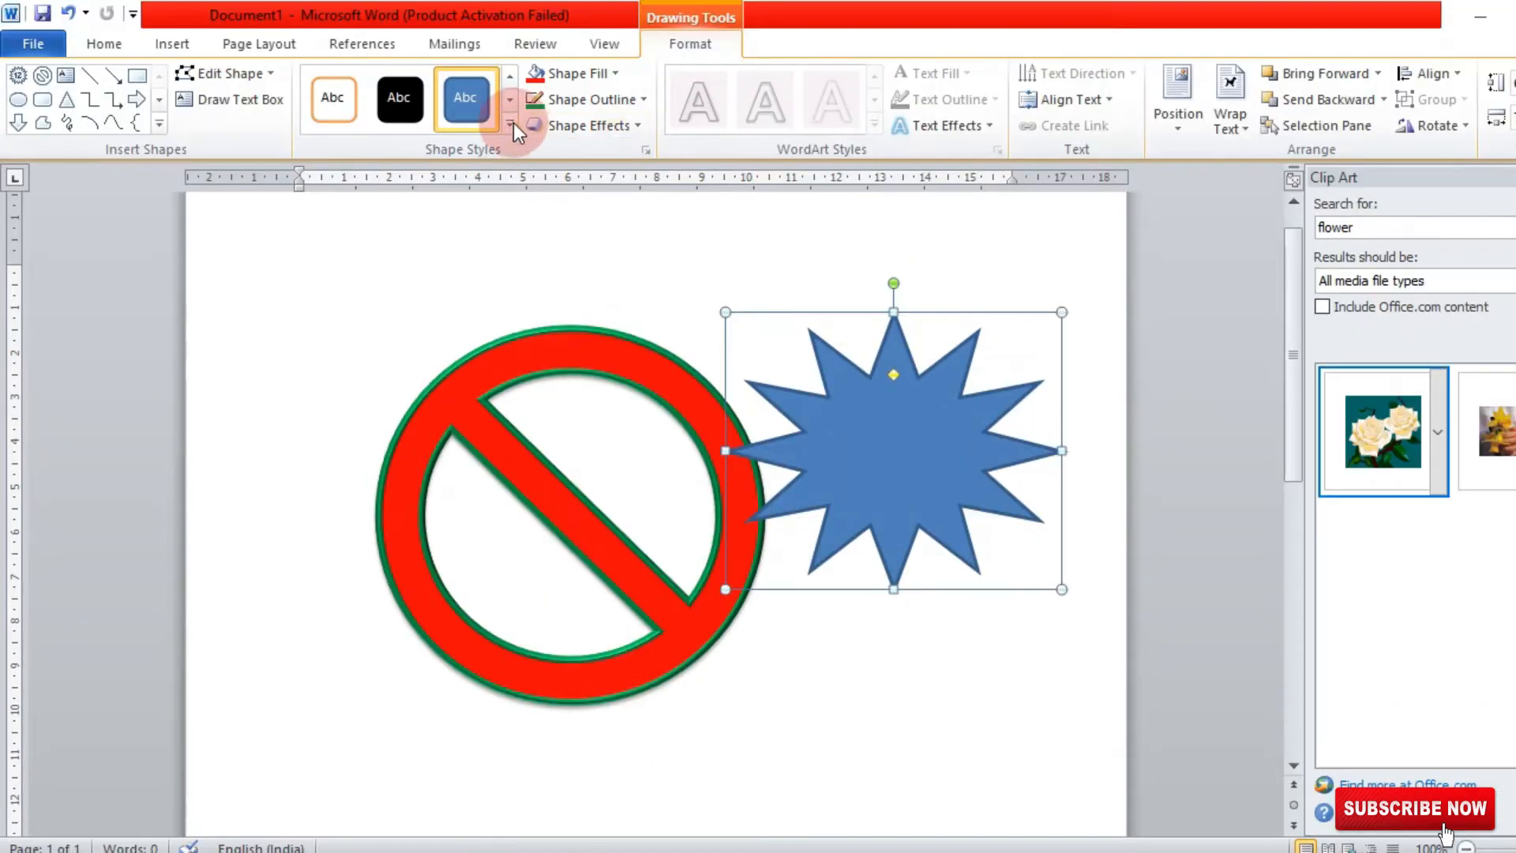
Apply the red Moderate Effect style to the 12-point star and fill it with standard Red
left_click(509, 64)
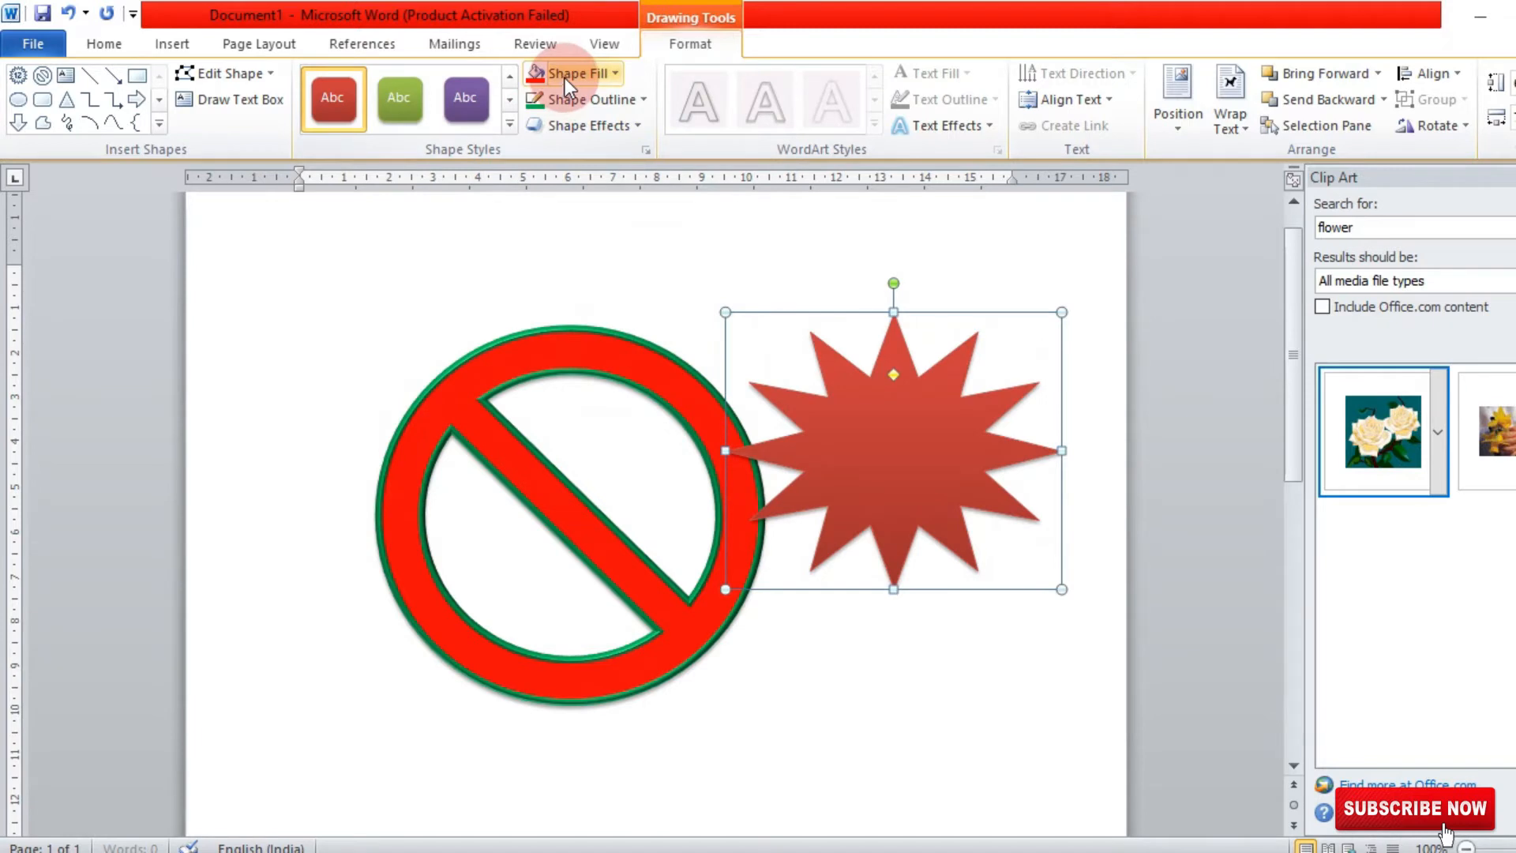
left_click(565, 77)
left_click(555, 246)
left_click(568, 229)
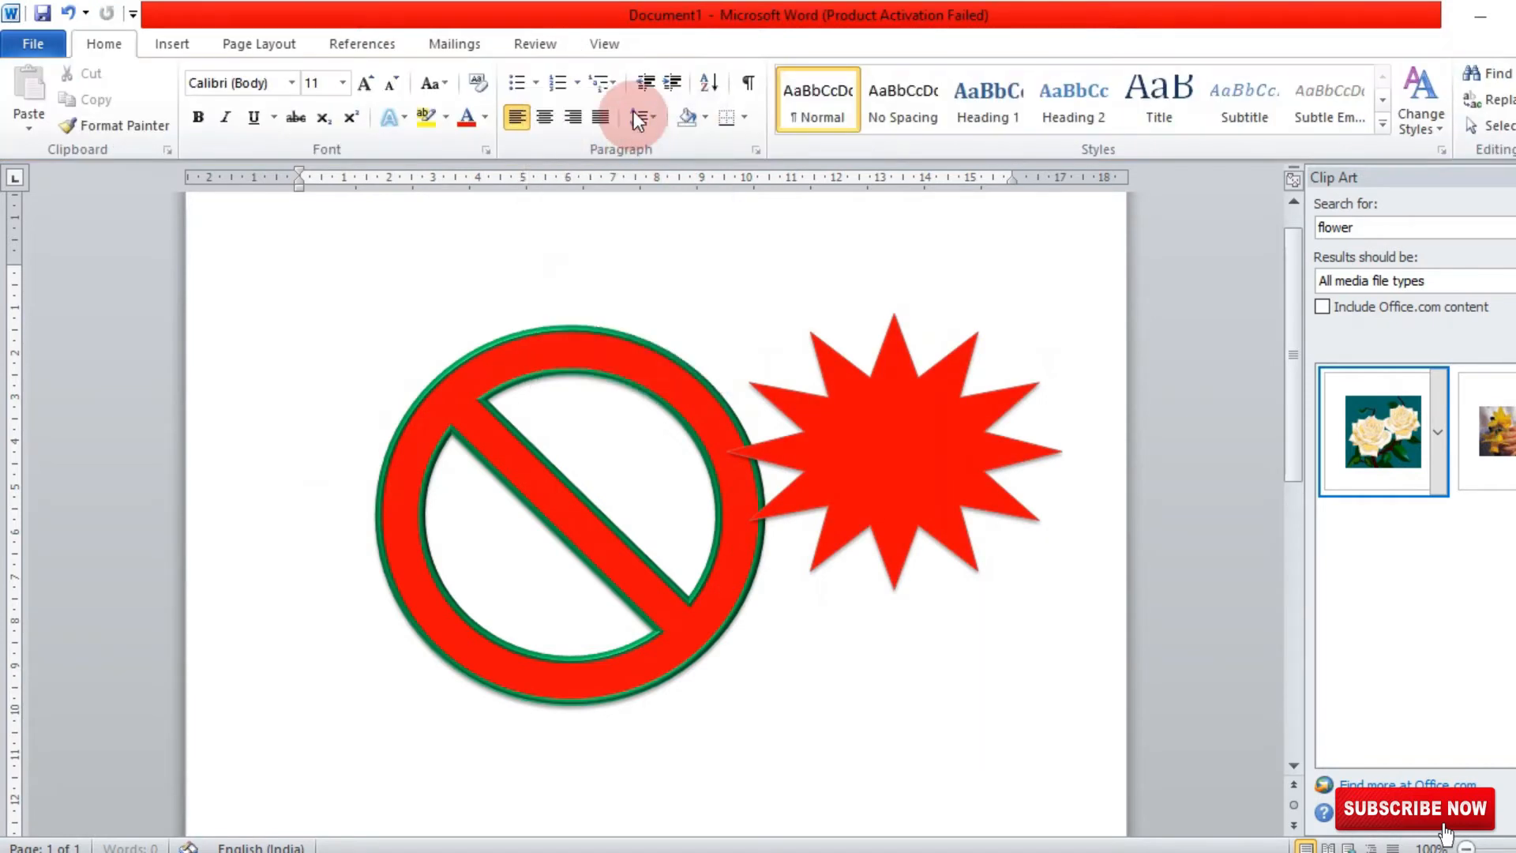
Set the 12-point star's outline weight to 3 pt and color the outline standard Green
left_click(879, 438)
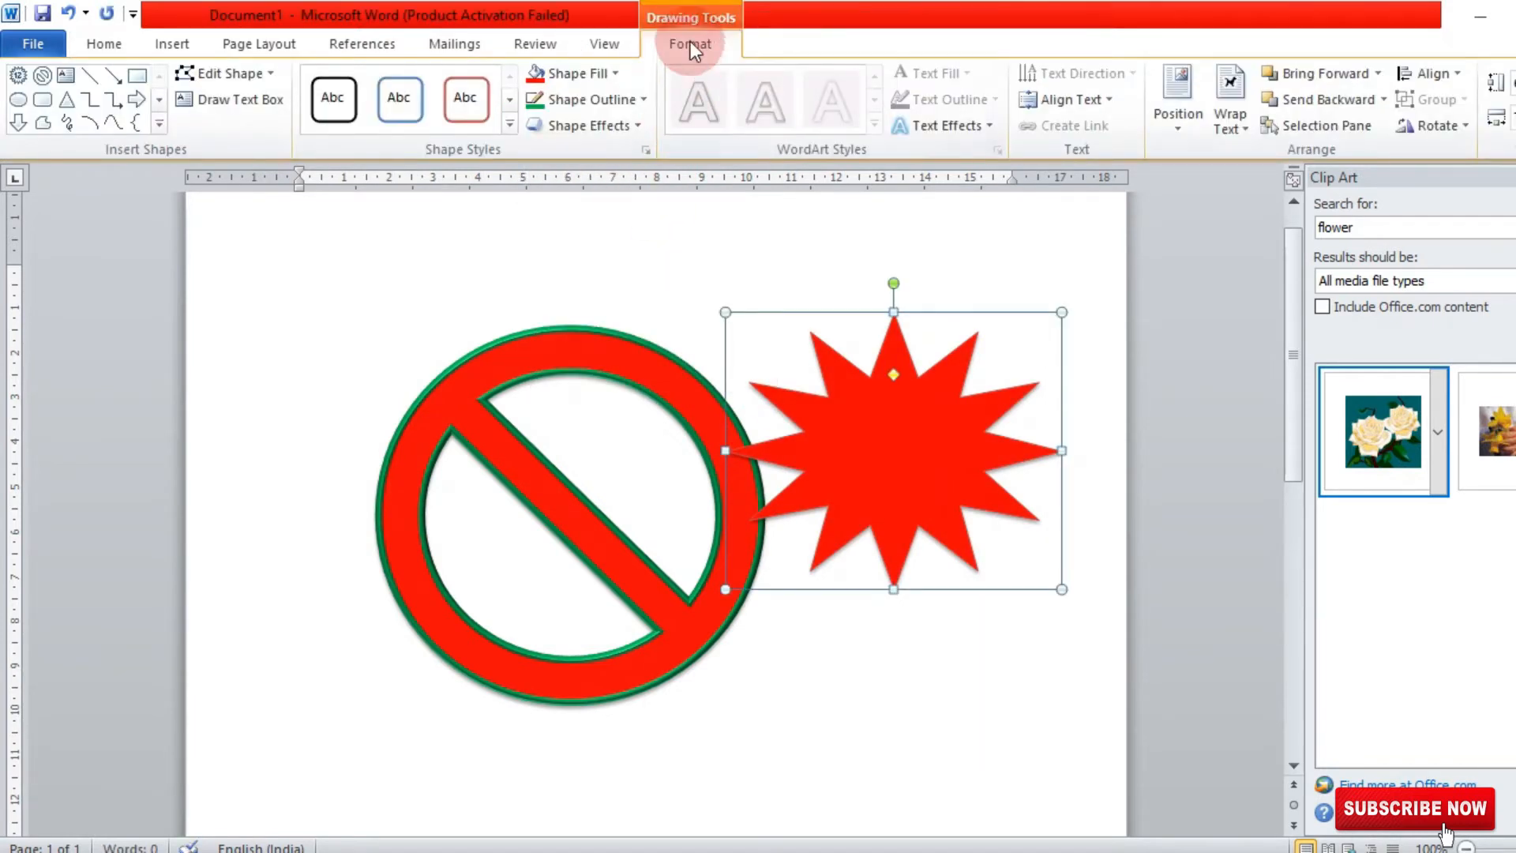
left_click(603, 101)
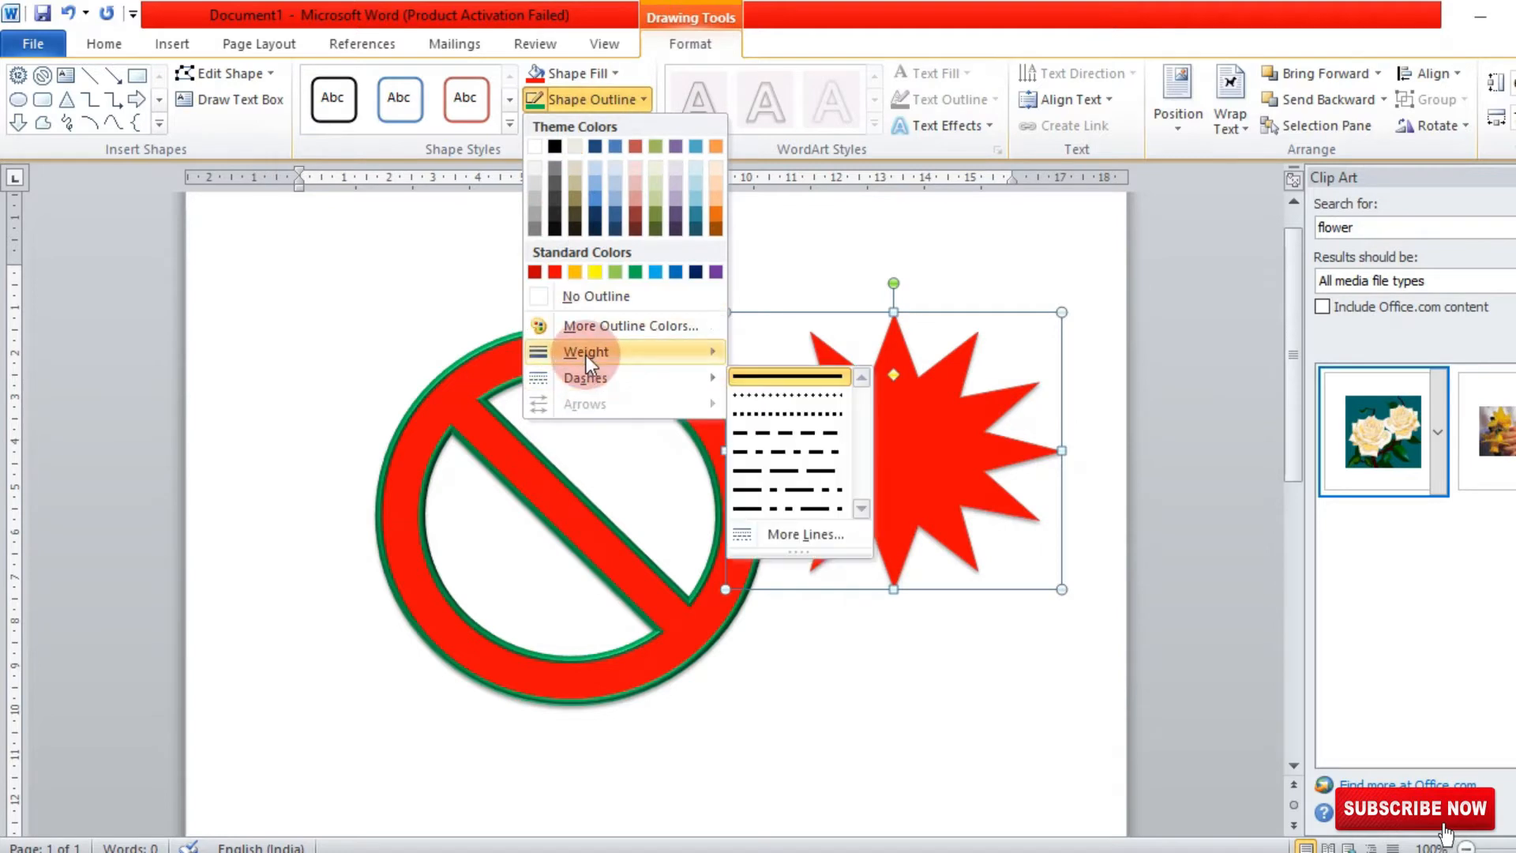
mouse_move(586, 355)
left_click(804, 500)
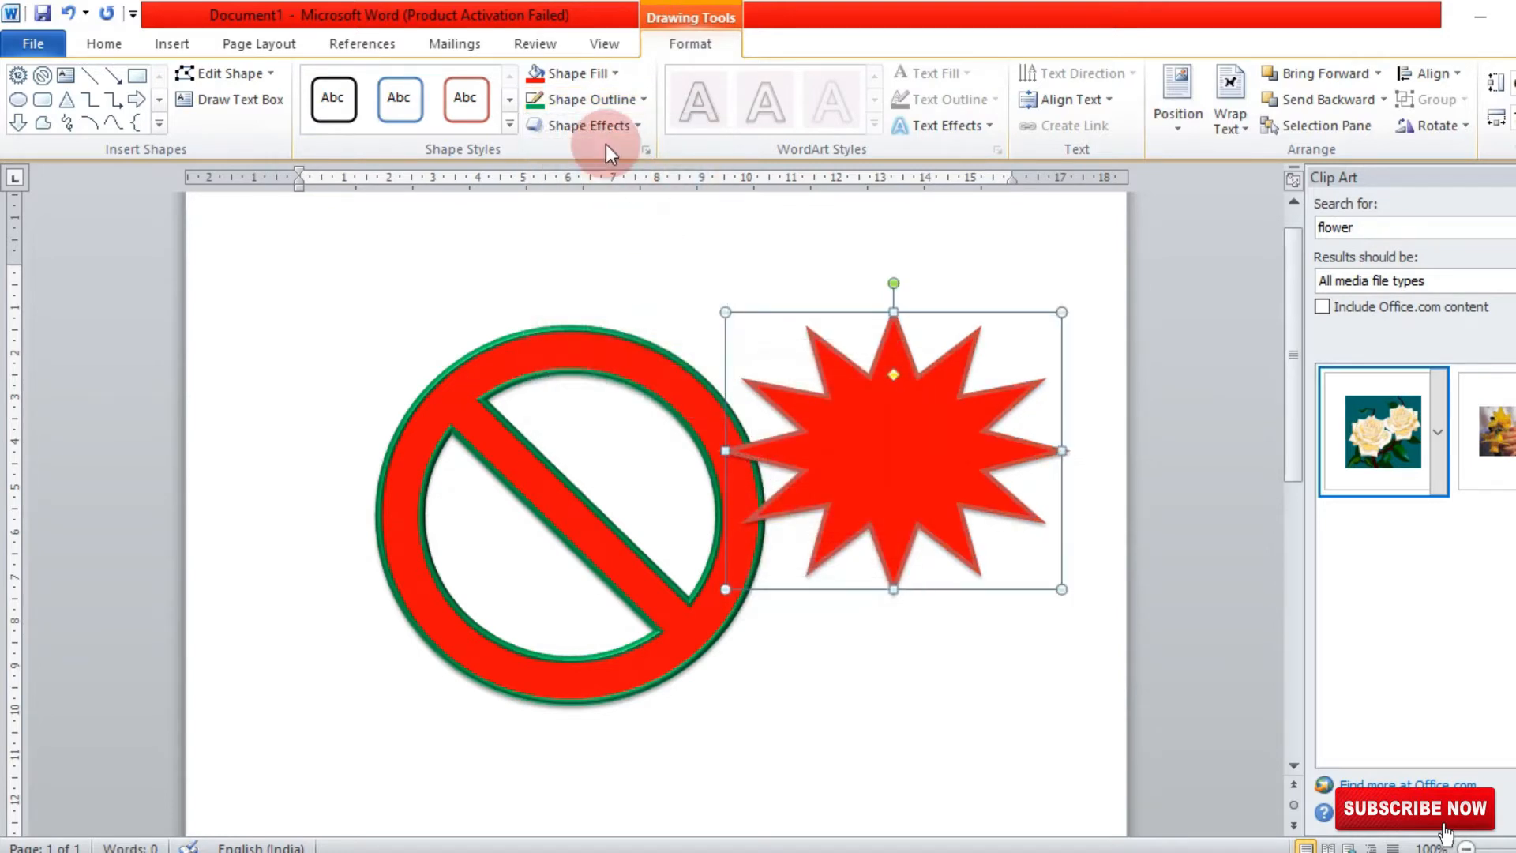
left_click(591, 98)
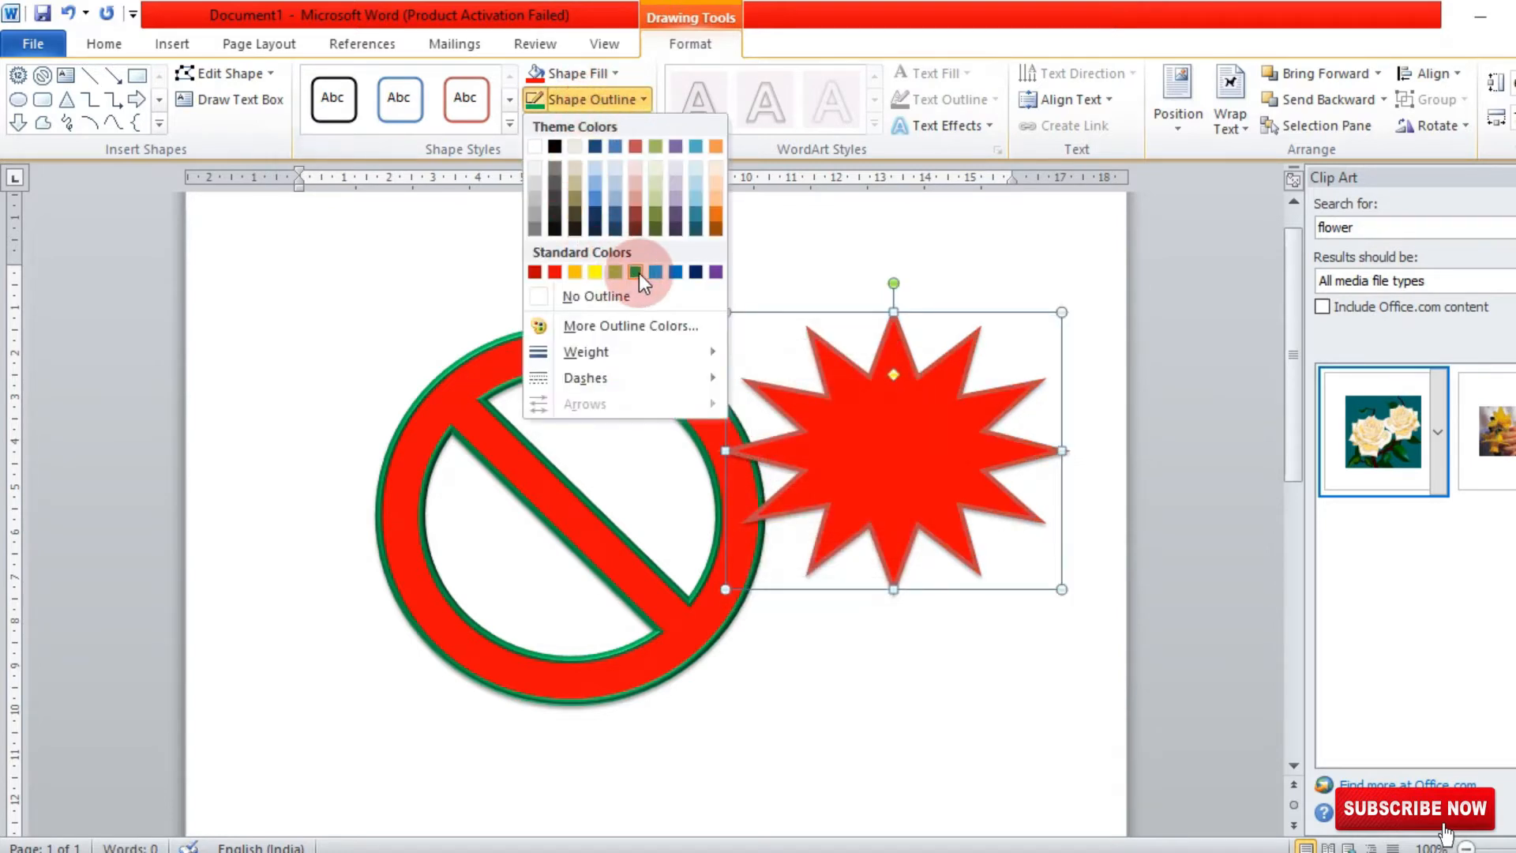
left_click(637, 272)
left_click(960, 679)
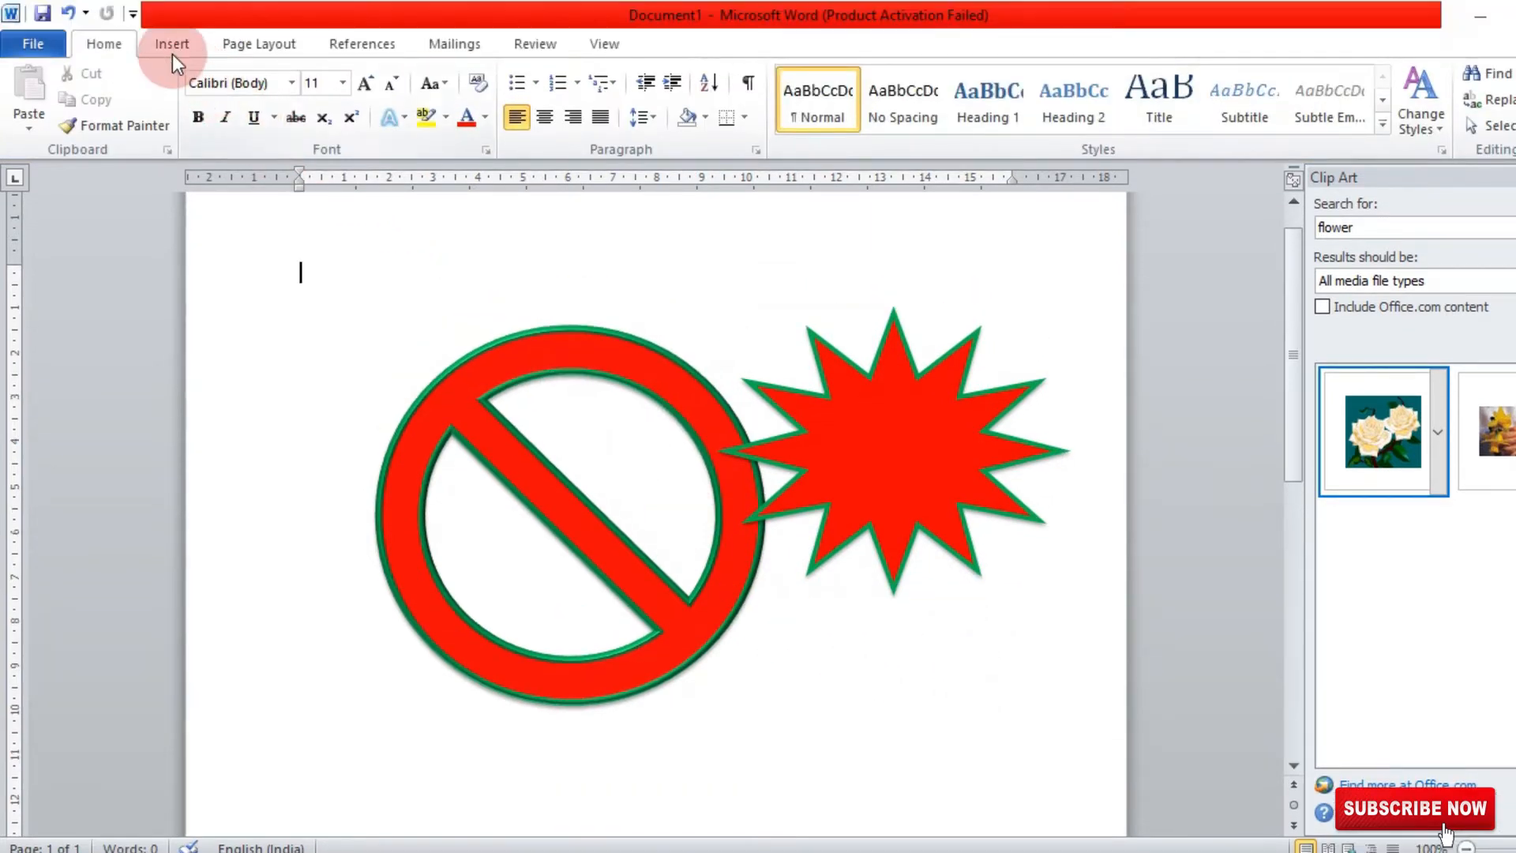
left_click(176, 56)
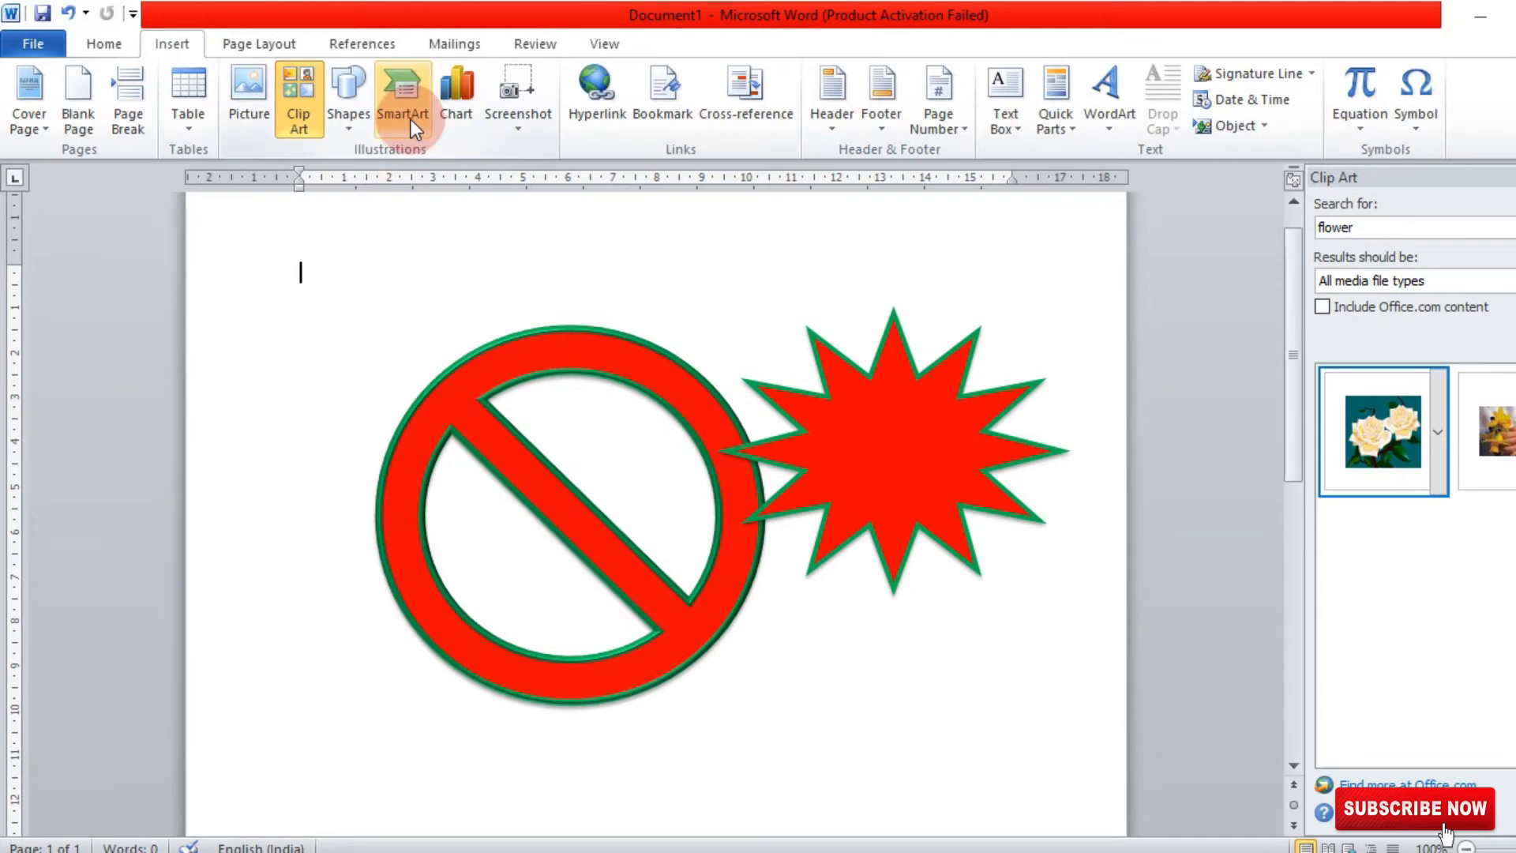